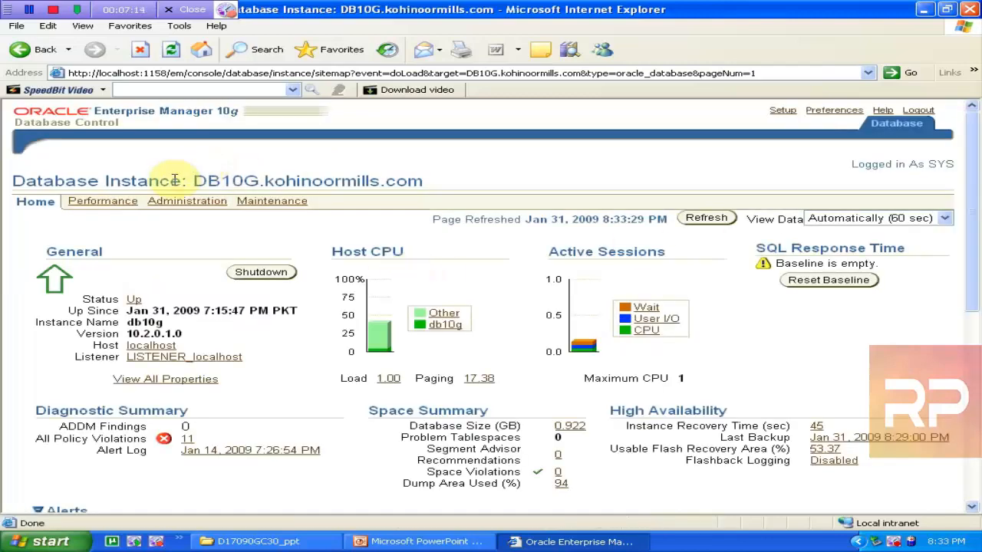
Go to the Administration page and open Roles under Users & Privileges
left_click(186, 201)
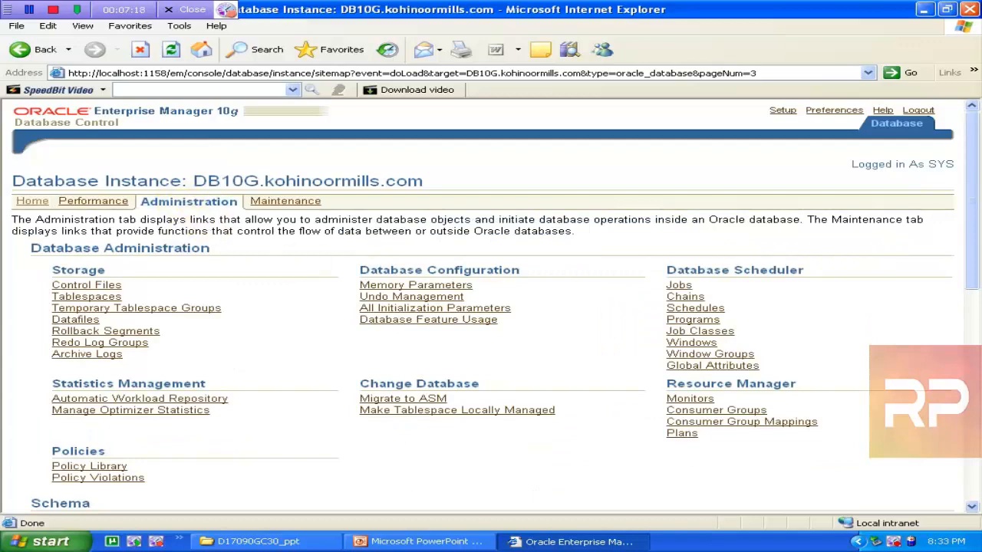
left_click_drag(971, 217, 973, 331)
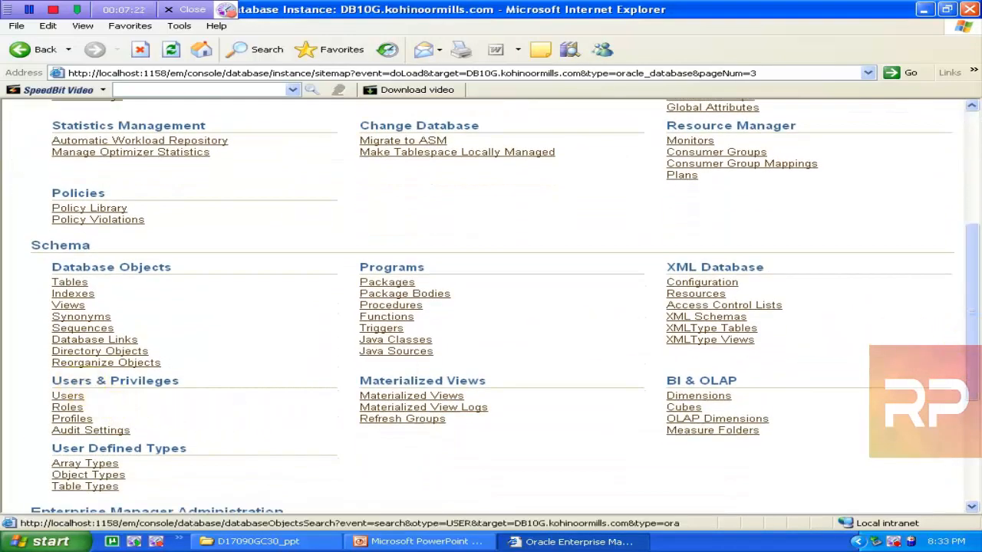
left_click(69, 411)
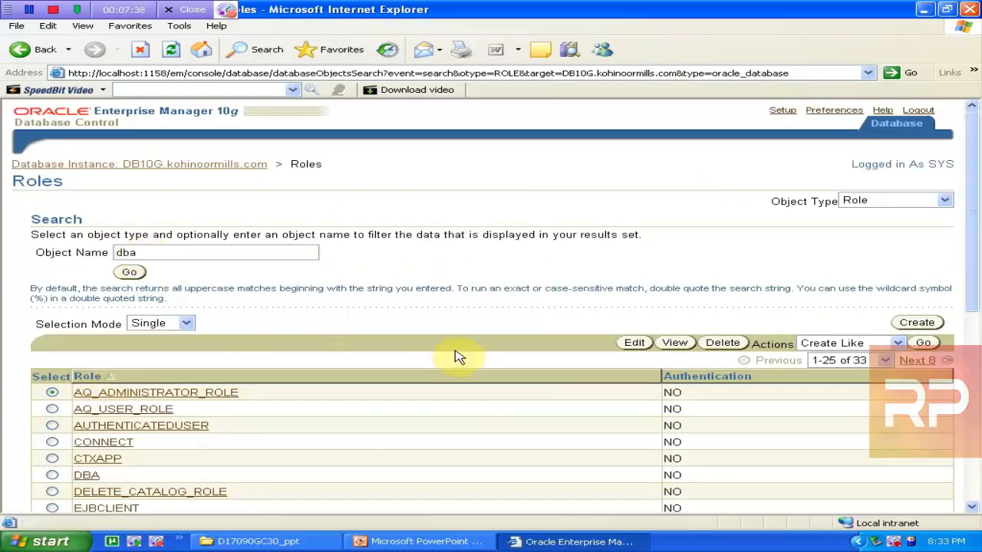
Search for the DBA role, inspect its granted roles and privileges, then return to the Roles search
left_click(129, 272)
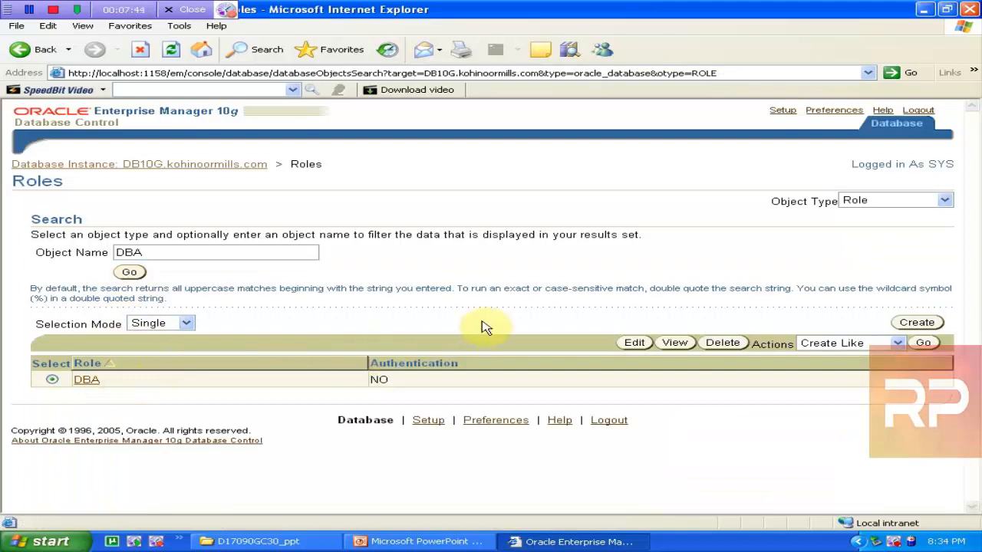
left_click(674, 343)
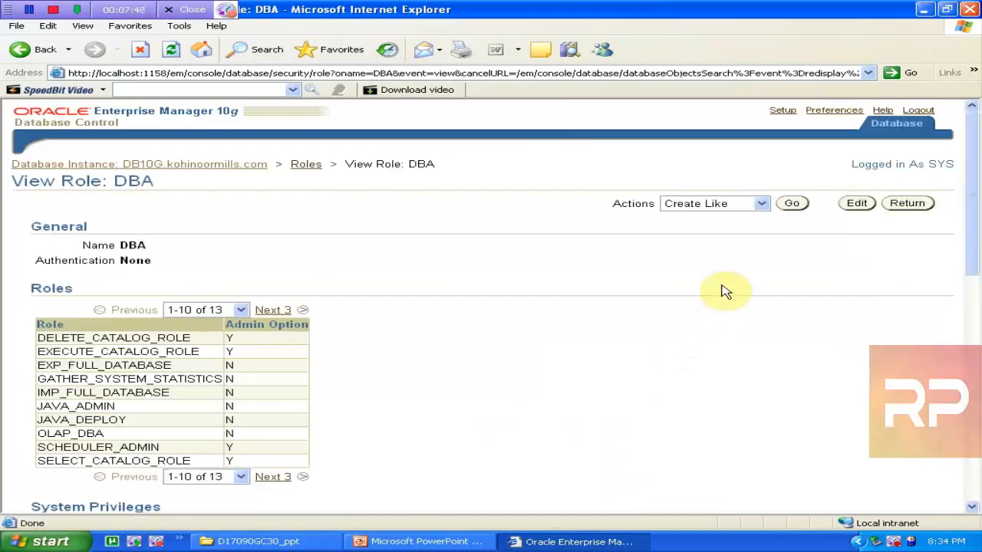
left_click_drag(973, 209, 979, 263)
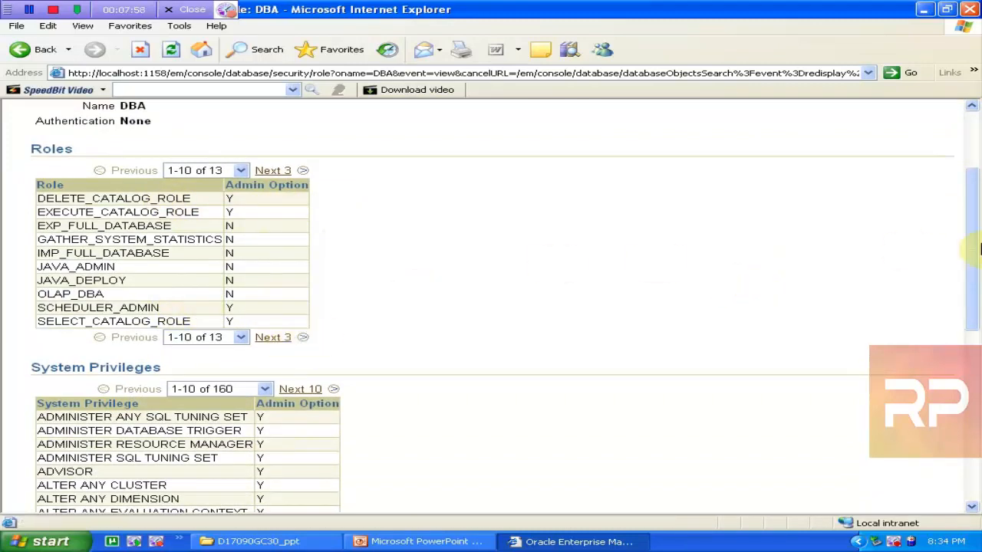
left_click_drag(972, 243, 981, 383)
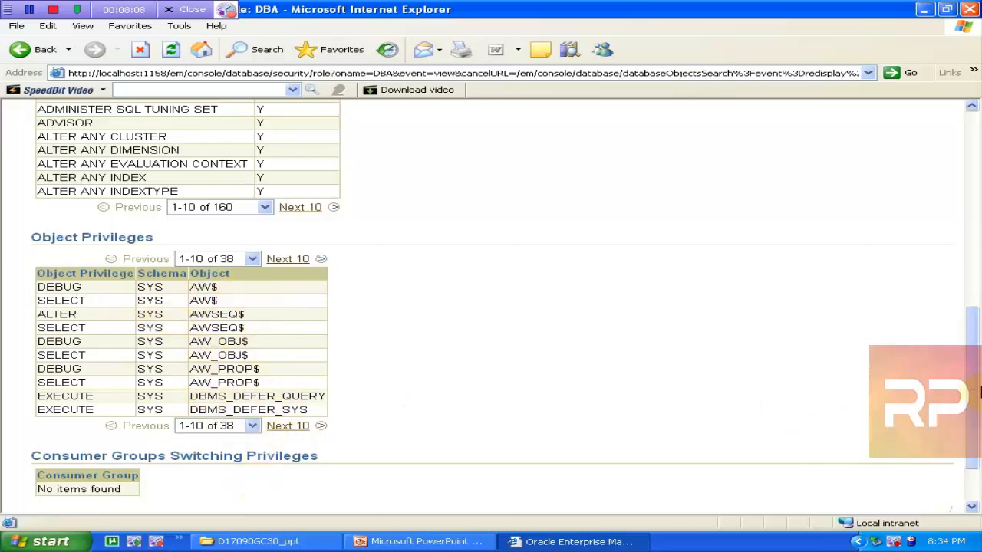
left_click_drag(975, 376, 969, 169)
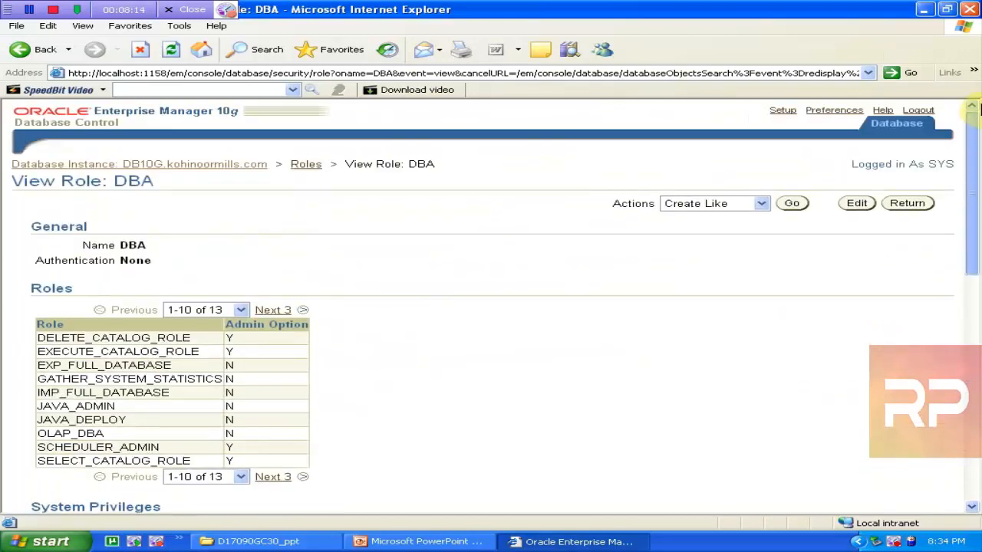
left_click(306, 164)
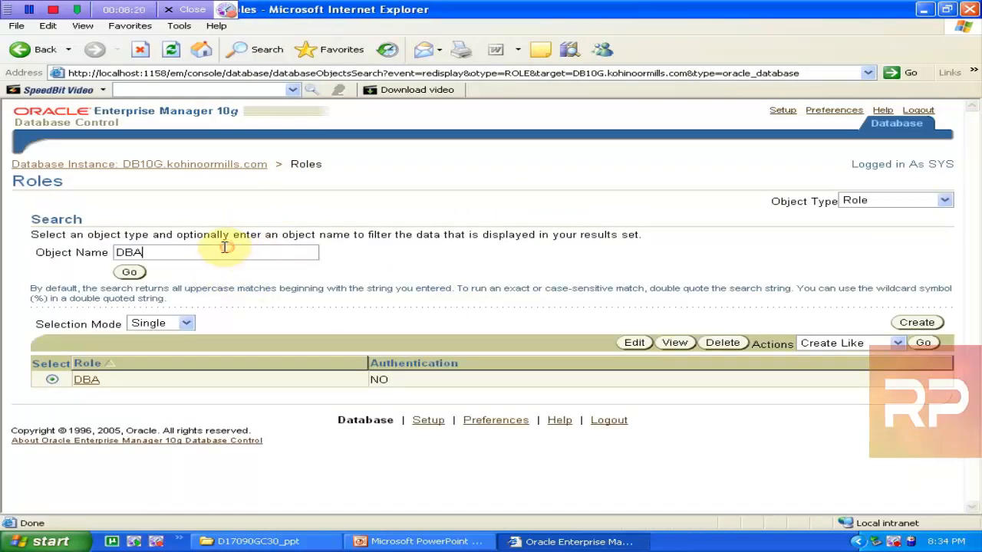
left_click_drag(241, 247, 34, 256)
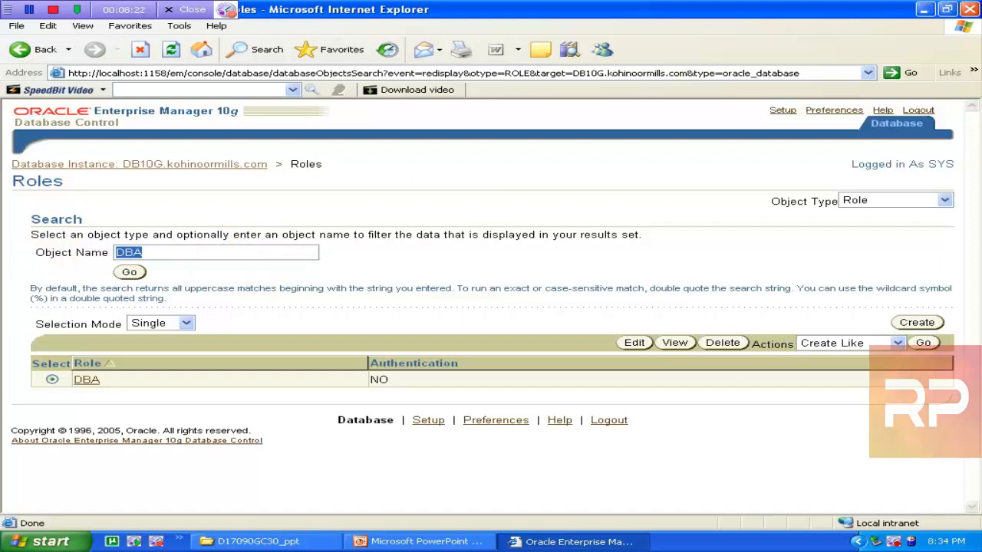
Search for the CONNECT role and review its privileges
type("connect")
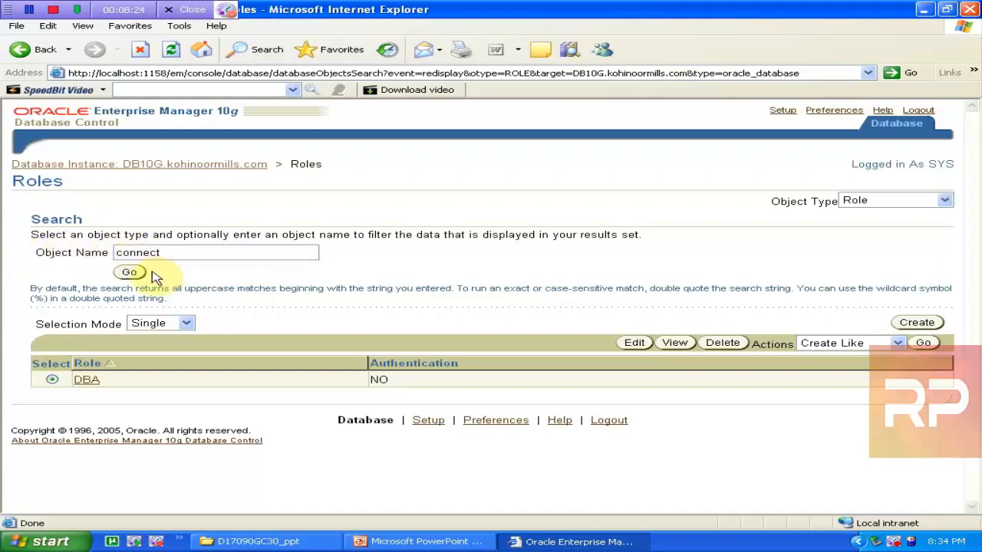
left_click(132, 275)
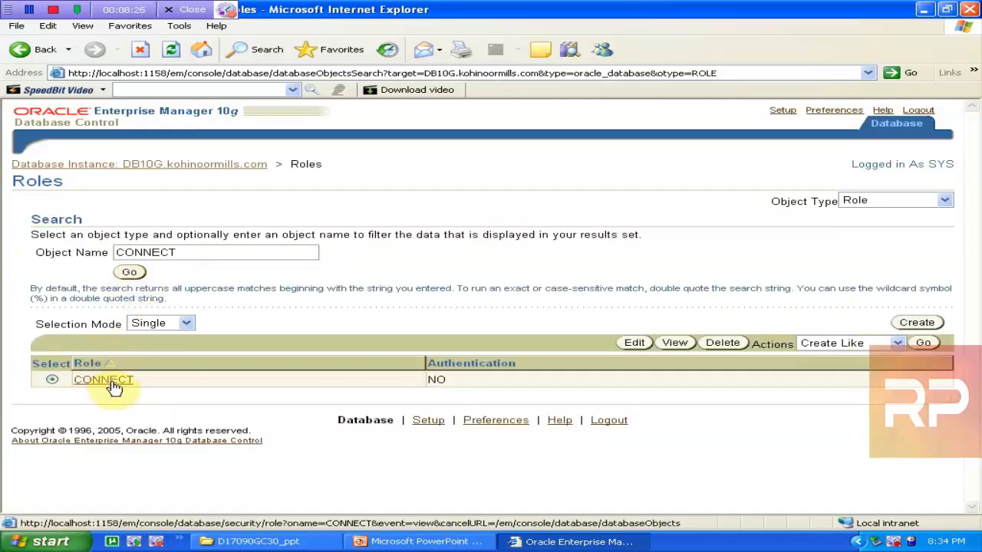
left_click(103, 379)
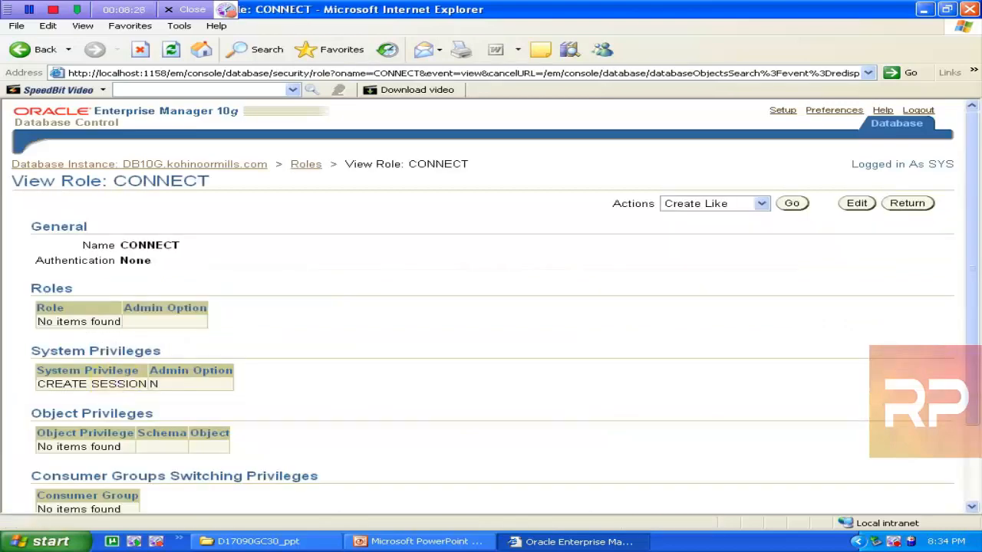
scroll(973, 184, "down", 3)
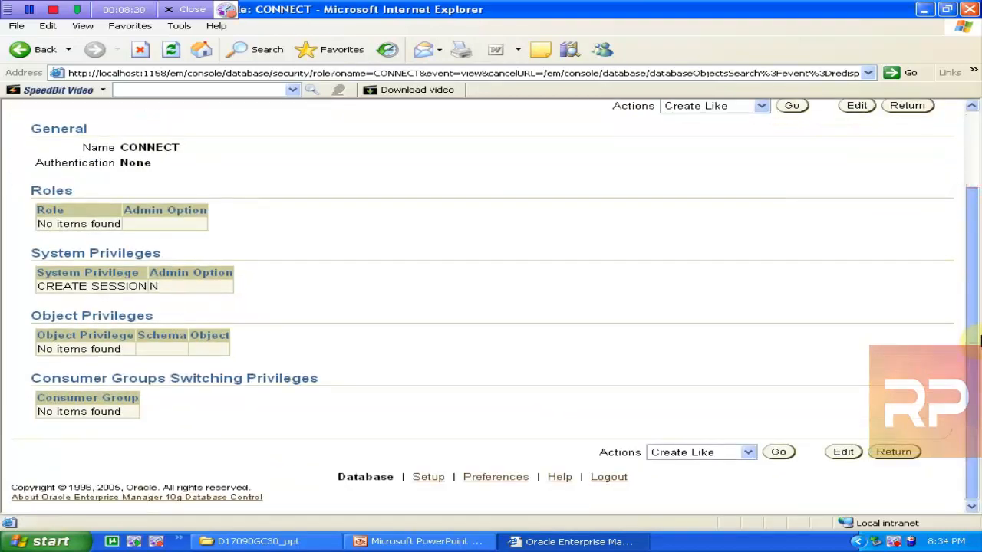
scroll(973, 184, "up", 3)
left_click(306, 165)
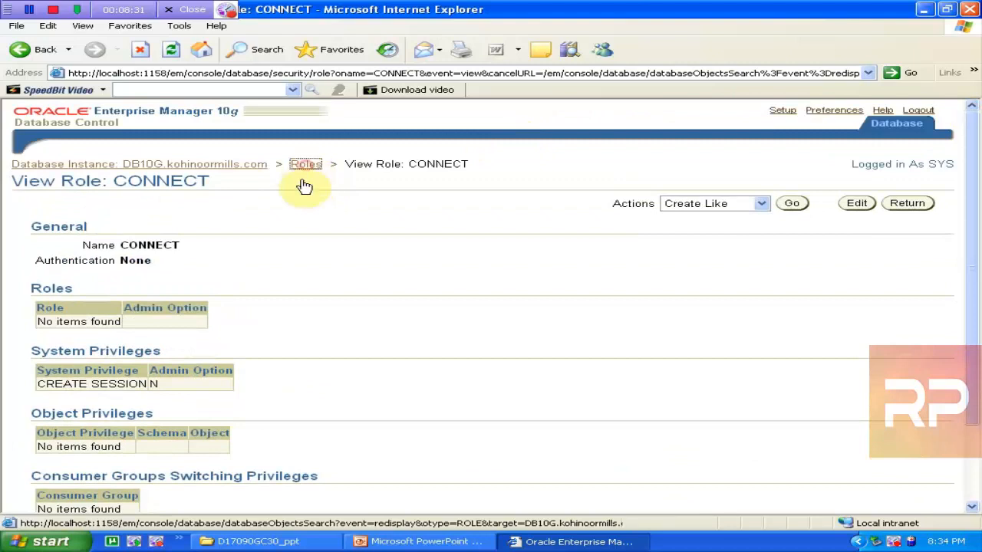
Search for the RESOURCE role, review its eight CREATE system privileges, and return to Roles
double_click(228, 252)
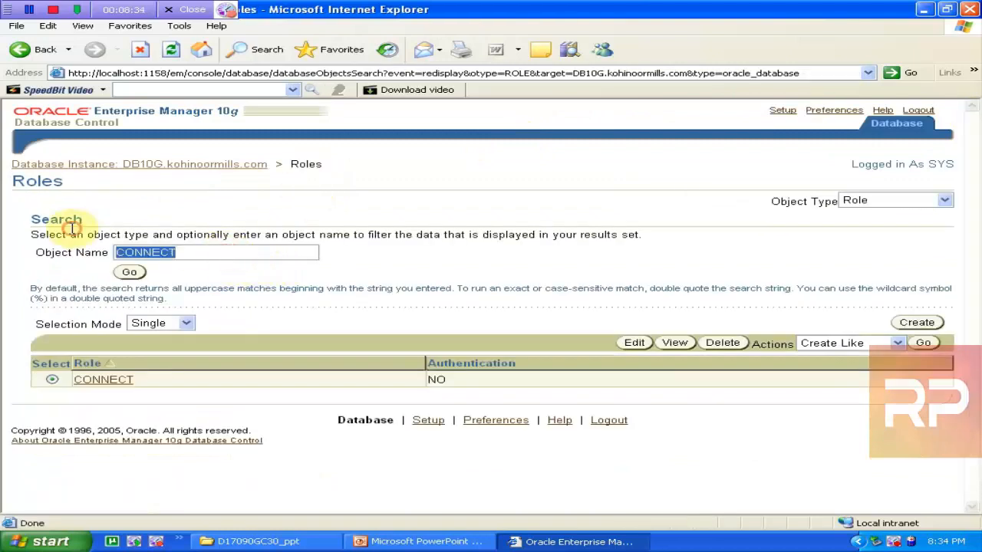
type("resoure")
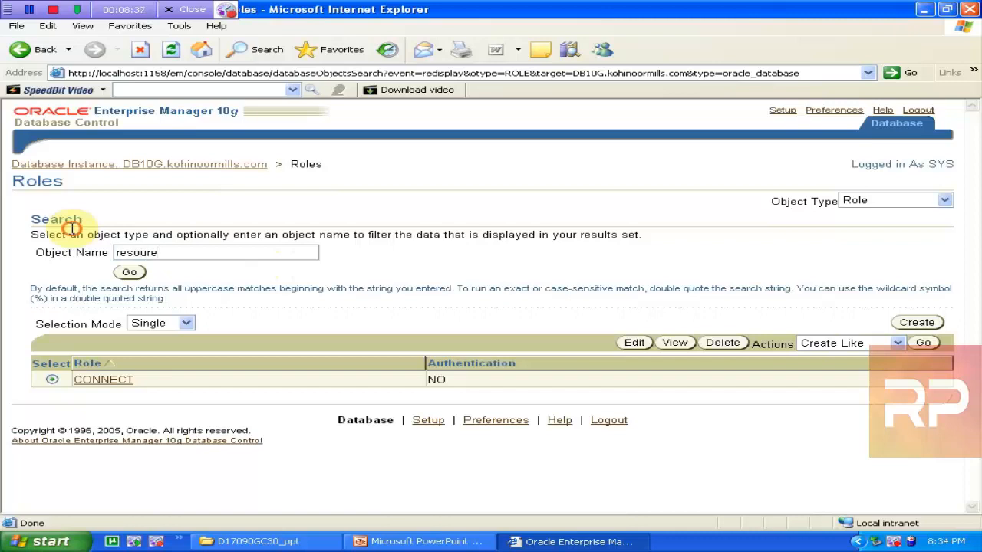
key("BackSpace")
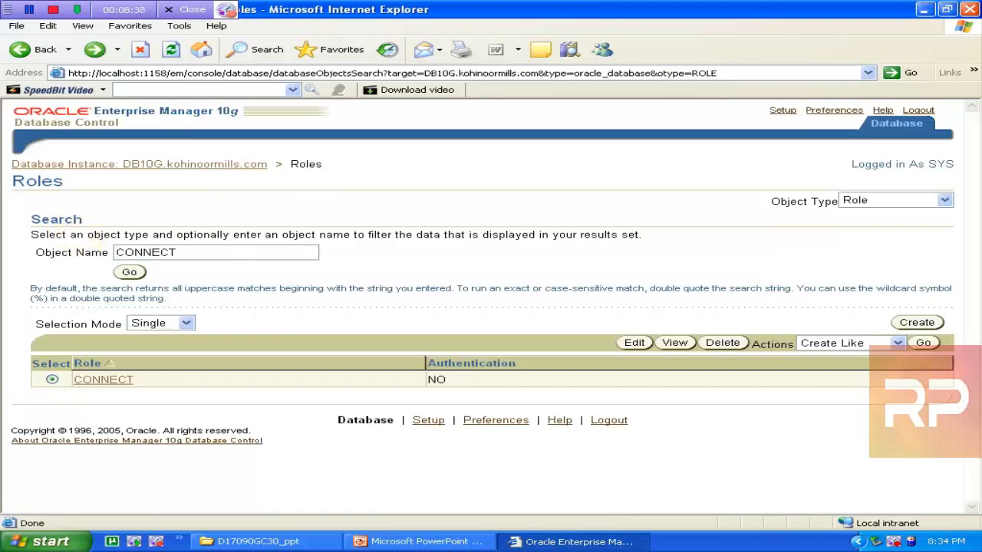
double_click(181, 252)
type("re")
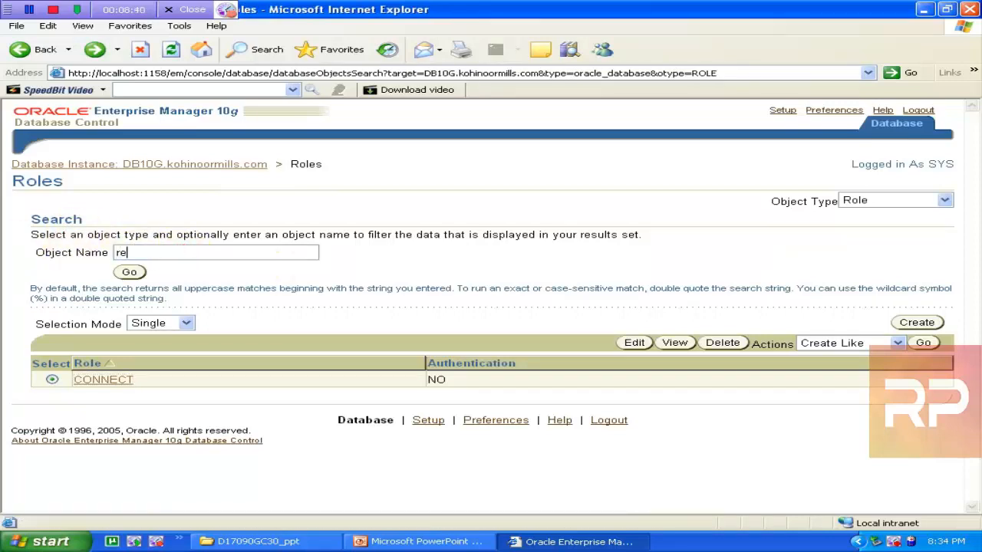
type("source")
left_click(129, 272)
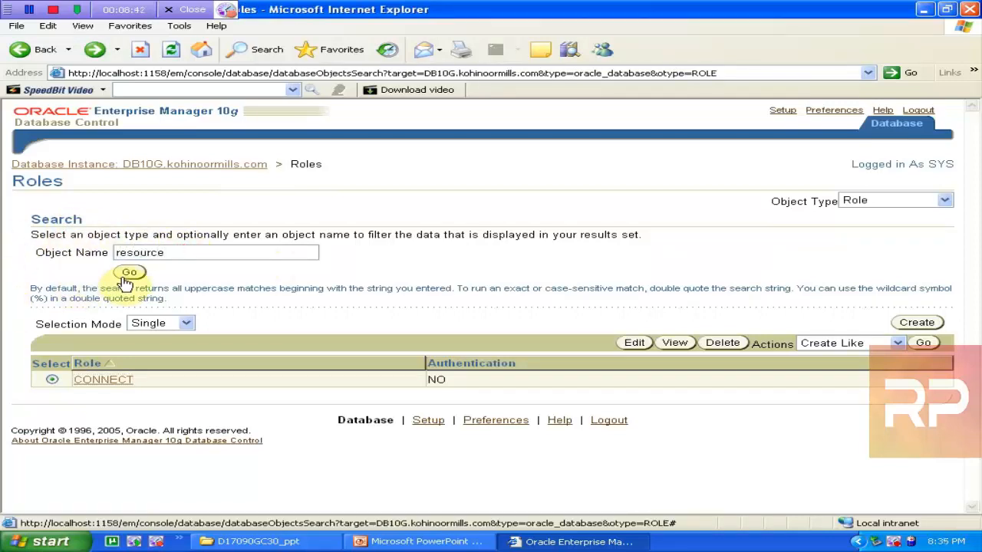
left_click(92, 380)
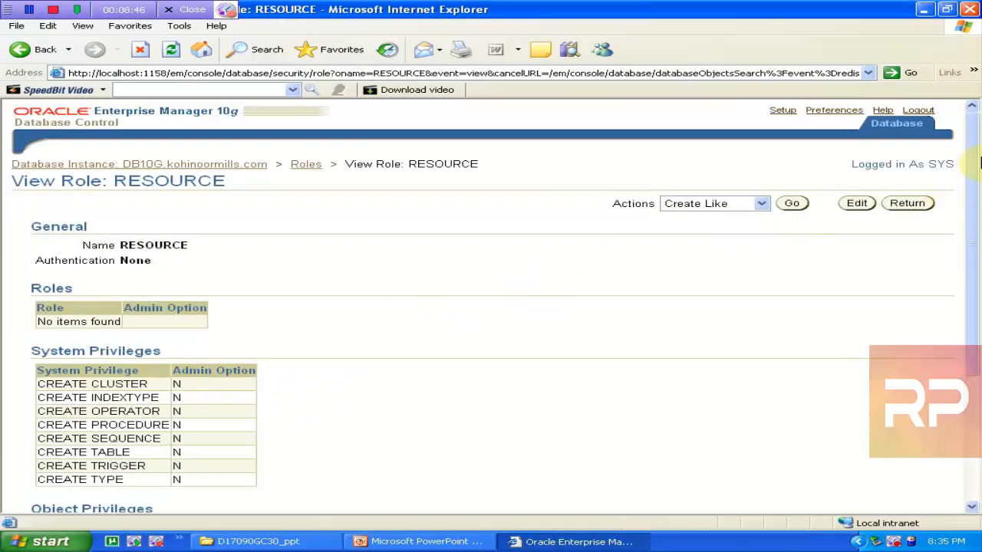
mouse_move(973, 163)
left_mouse_down()
mouse_move(978, 274)
mouse_move(973, 150)
left_mouse_up()
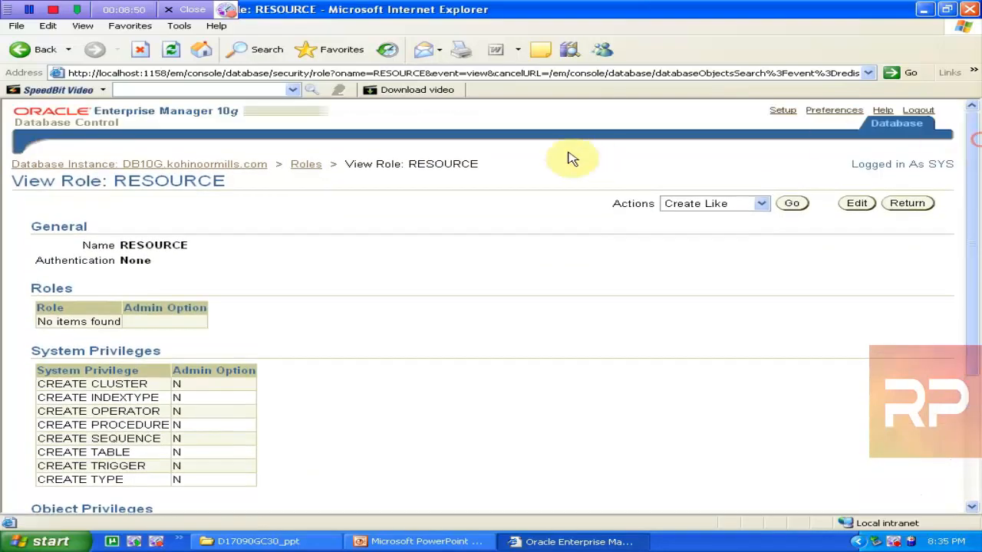
left_click(317, 169)
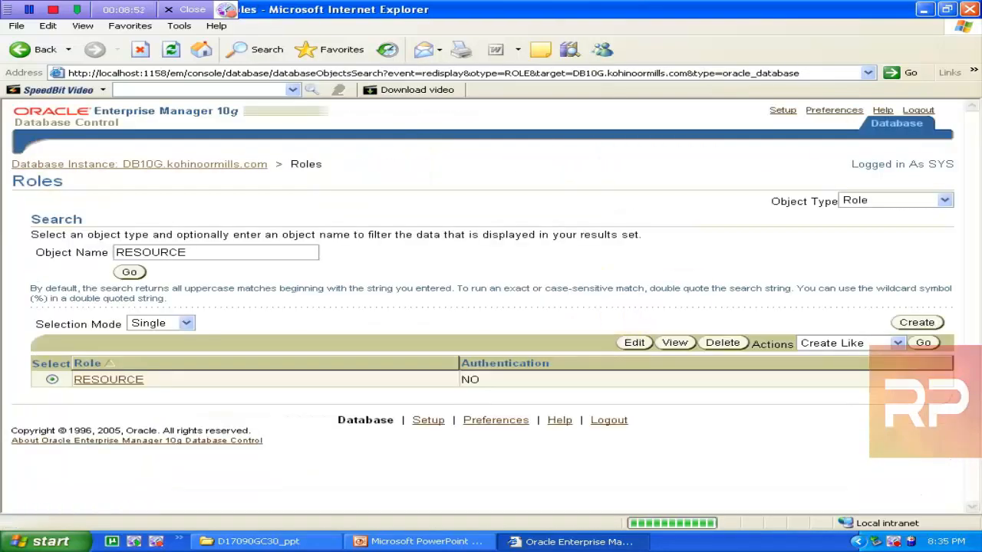
Start a new role and set its authentication to require a password
left_click(918, 322)
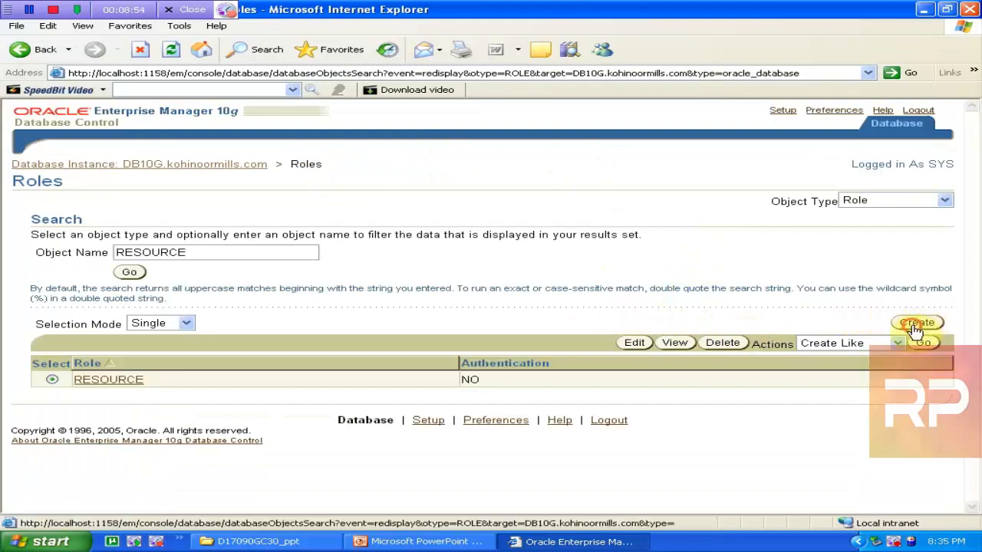
left_click(157, 240)
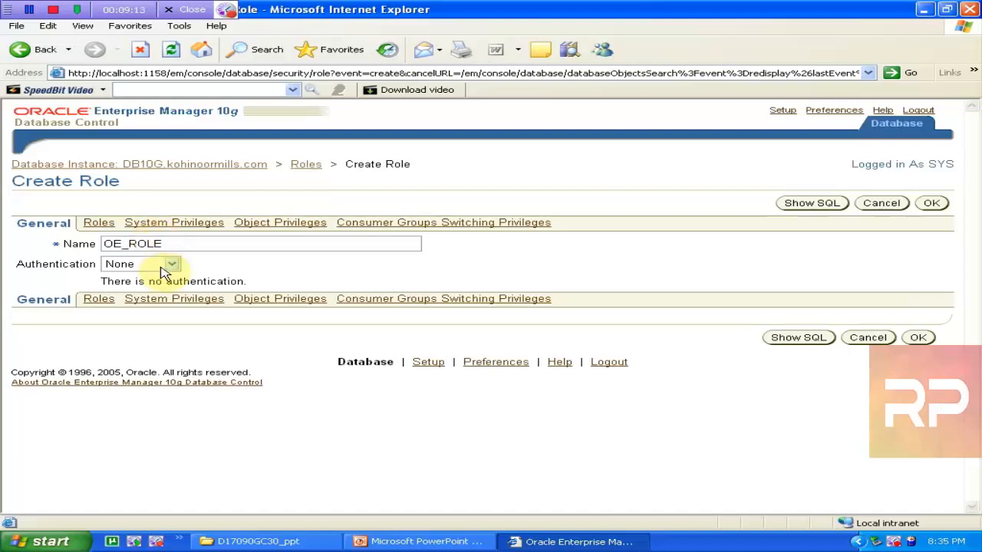
left_click(175, 266)
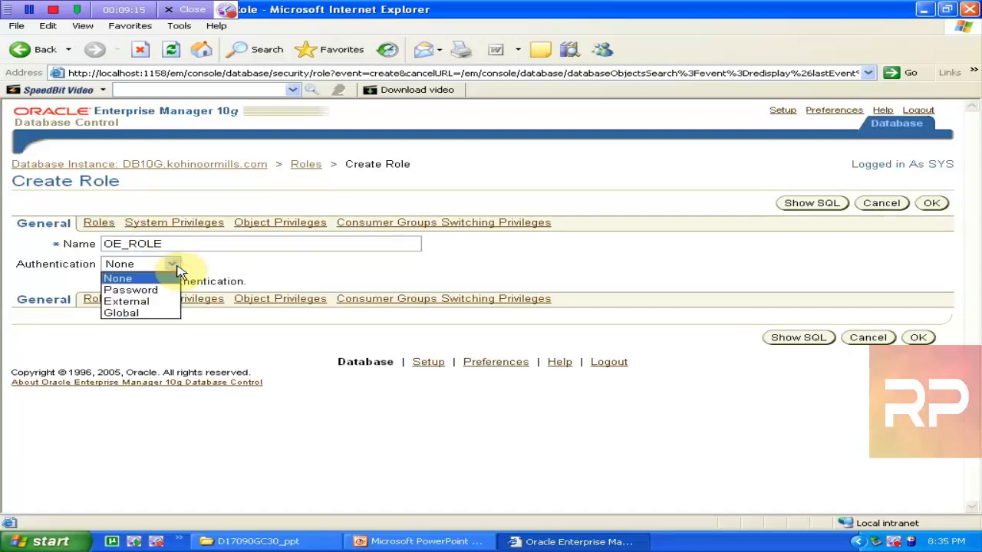
left_click(165, 290)
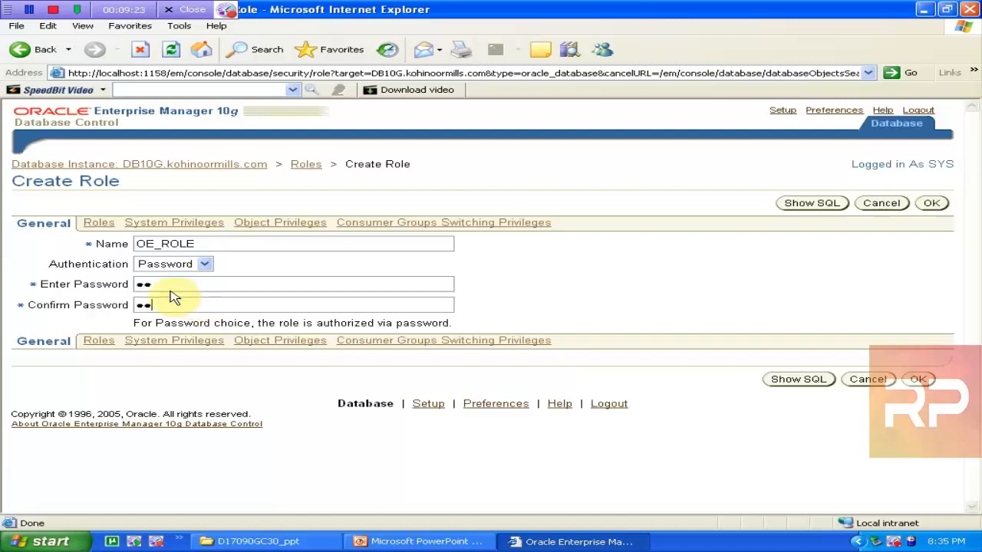
Choose Table as the object type under Object Privileges and begin adding table privileges
left_click(98, 224)
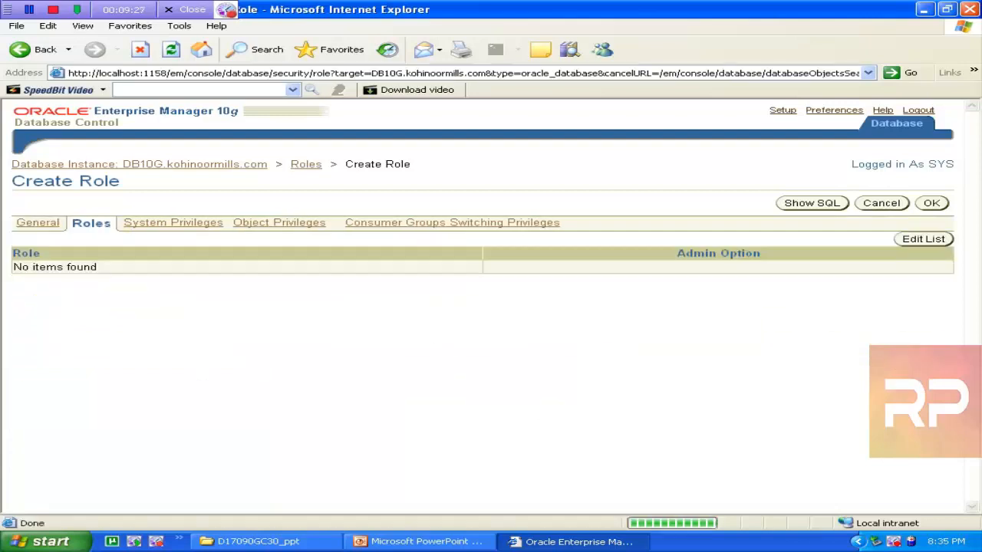
left_click(154, 225)
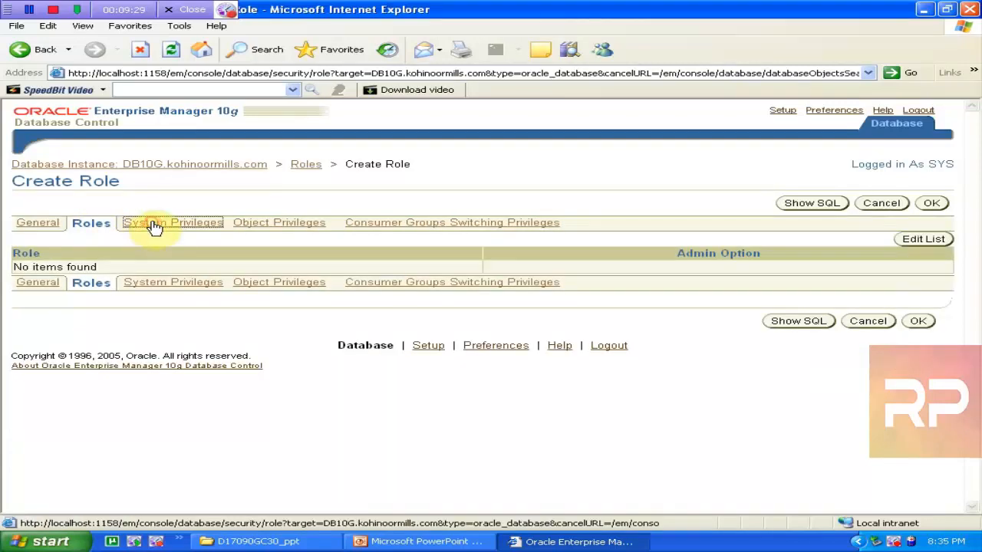
left_click(254, 224)
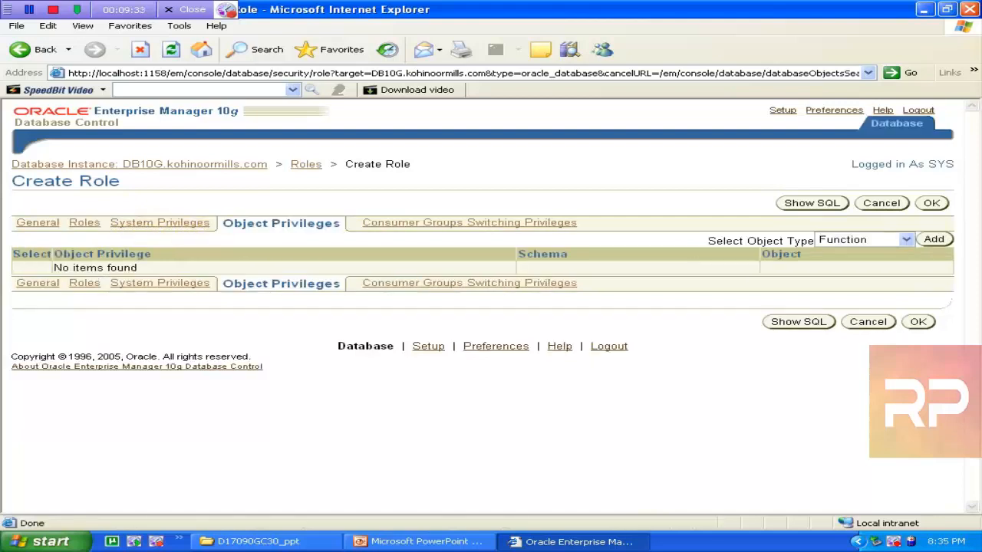
left_click(907, 240)
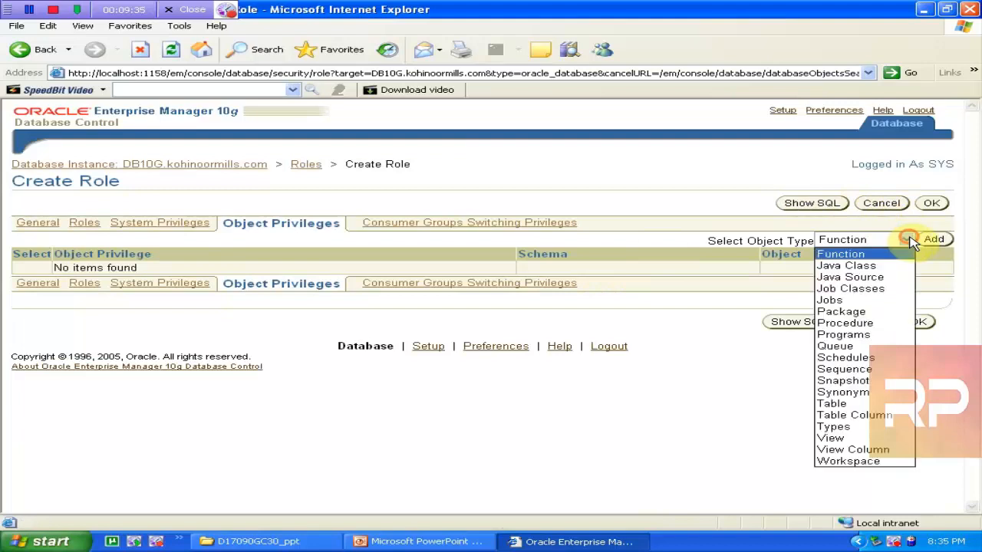
left_click(910, 242)
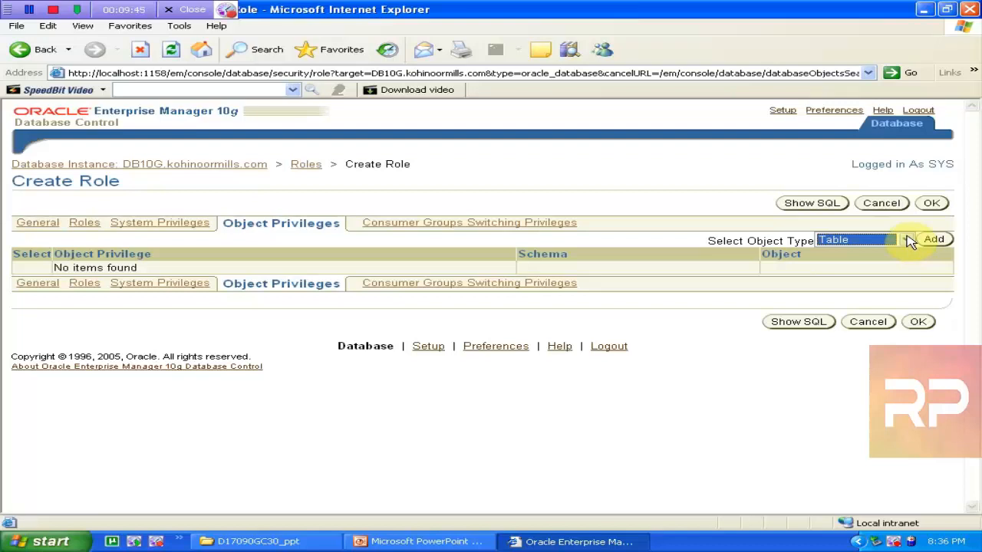
left_click(935, 241)
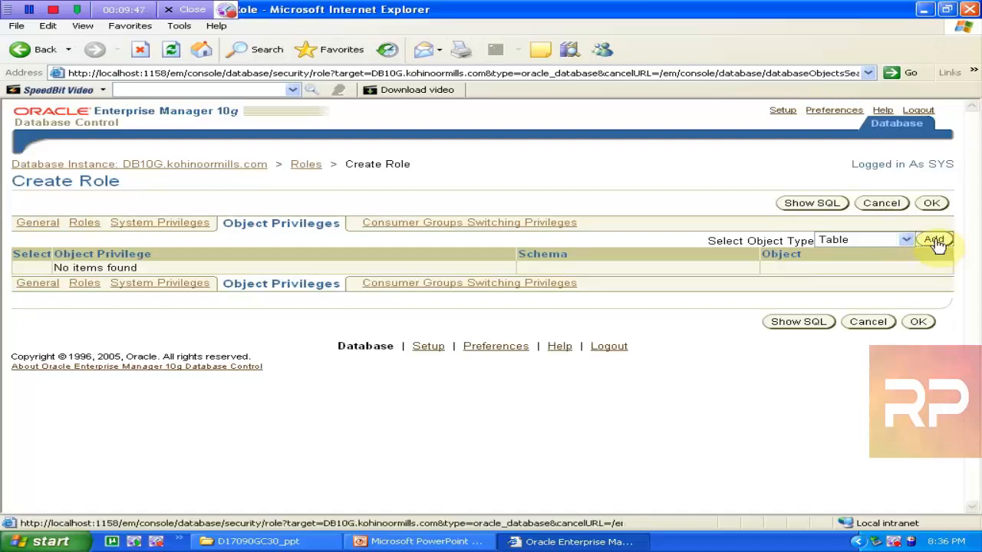
Select the CUSTOMERS and ORDERS tables from the OE schema as the privilege objects
left_click(180, 235)
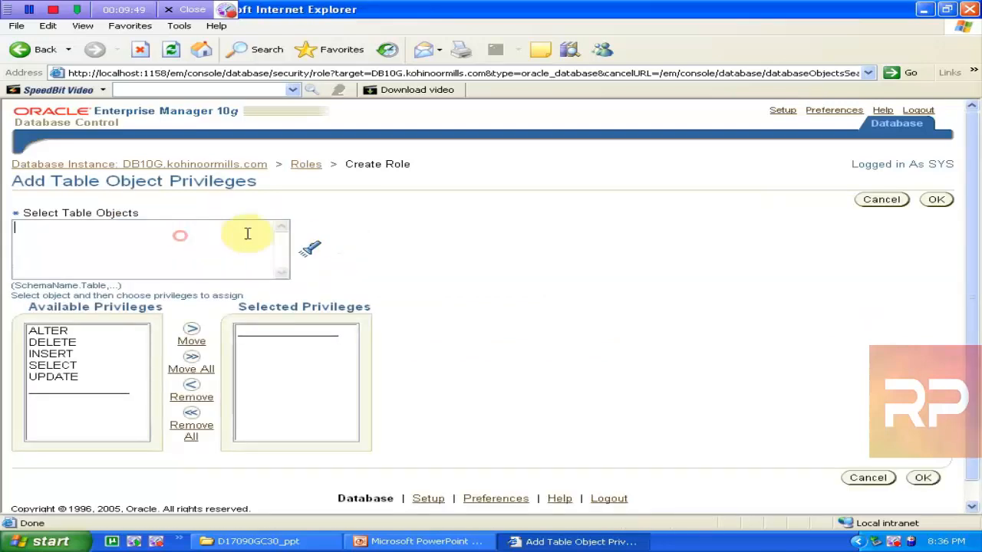
left_click(310, 252)
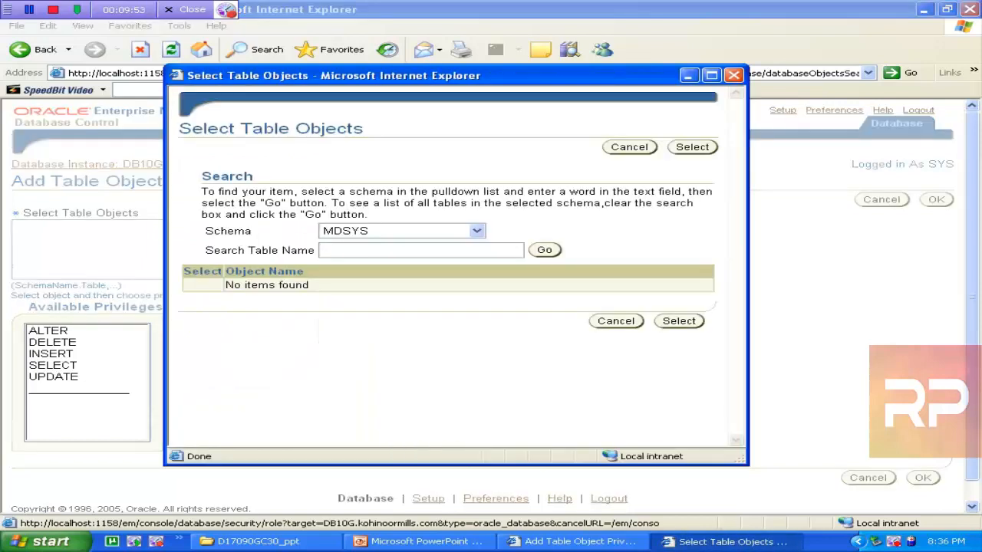
left_click(371, 232)
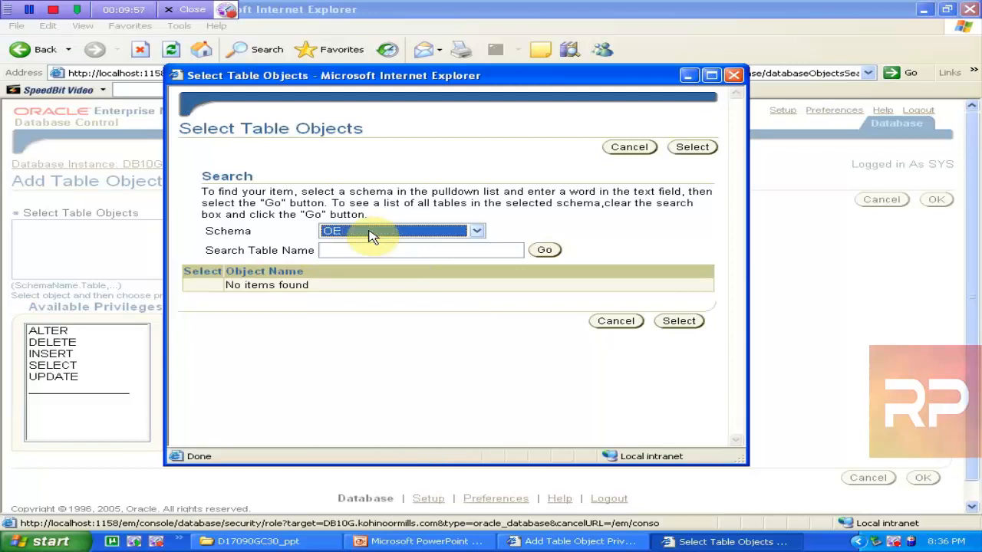
left_click(373, 248)
left_click(549, 251)
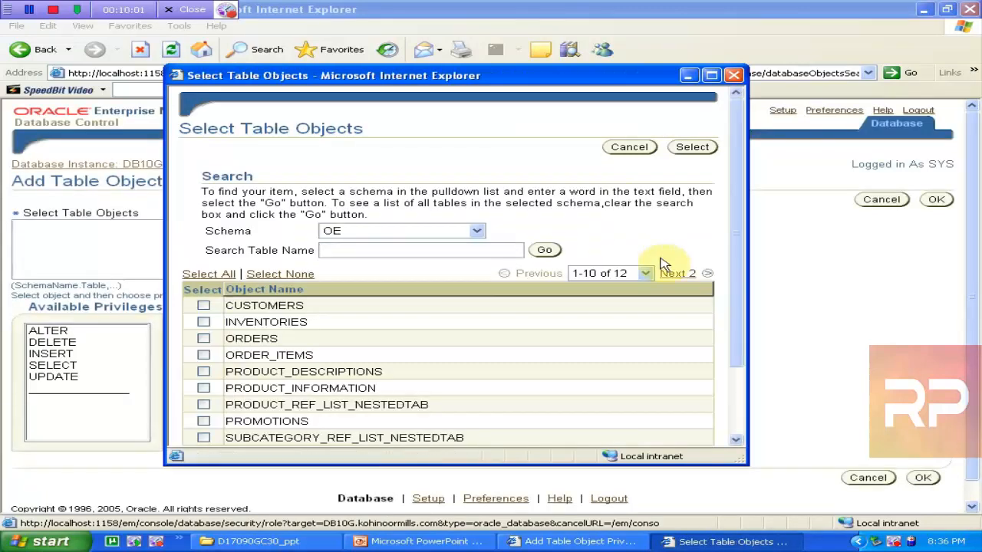
left_click_drag(737, 247, 745, 289)
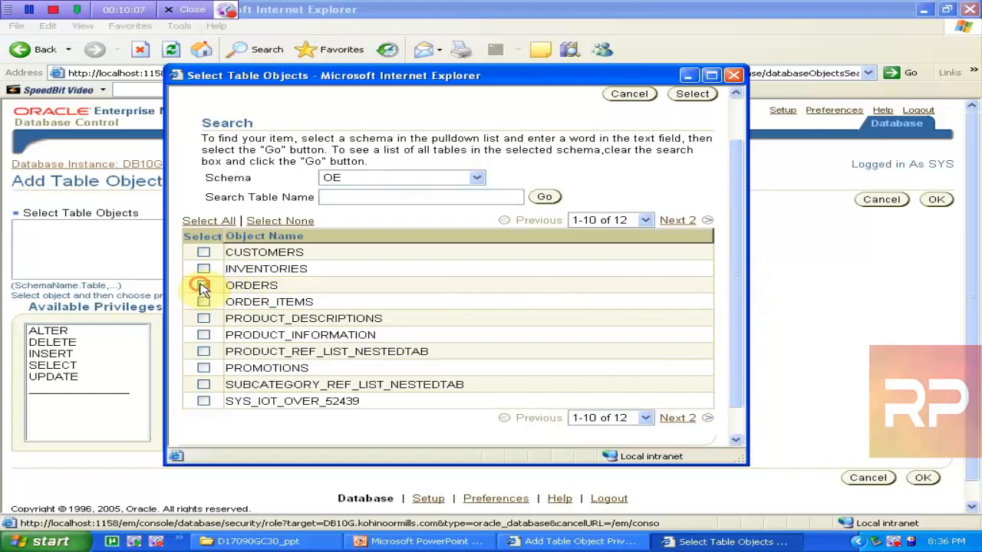
left_click(204, 286)
left_click(204, 253)
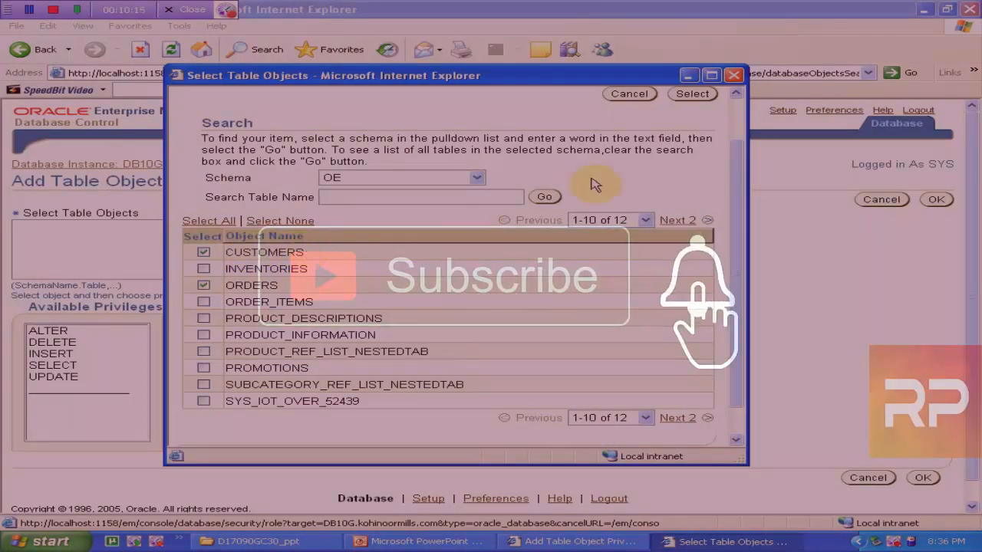
left_click(692, 94)
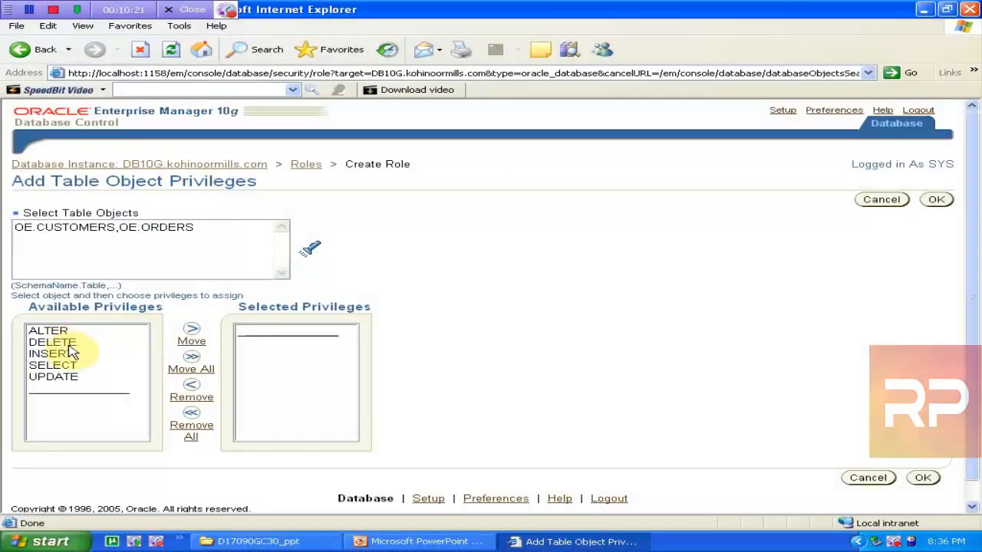
Move DELETE, INSERT, SELECT and UPDATE into the selected privileges for both OE tables and confirm
left_click(76, 367)
left_click(72, 356)
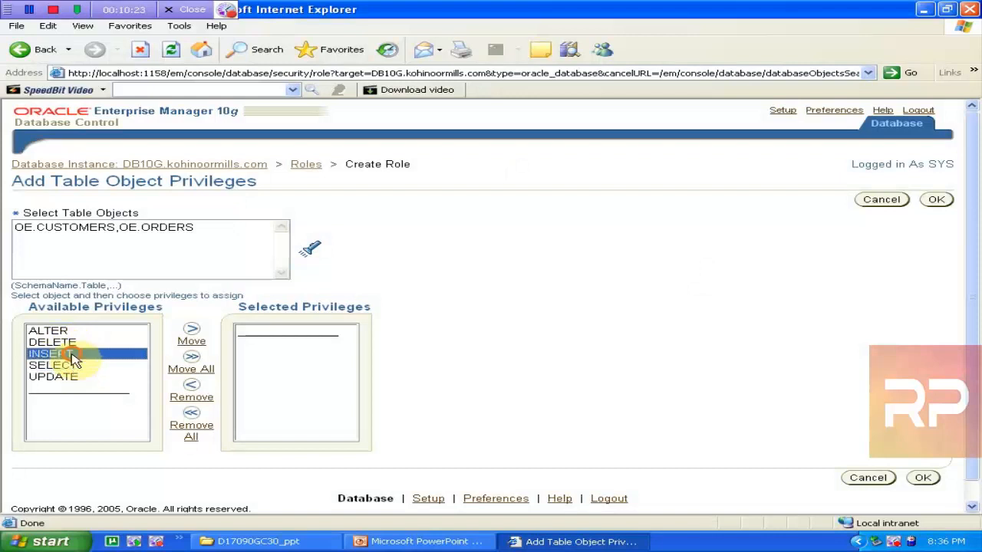
left_click(74, 365)
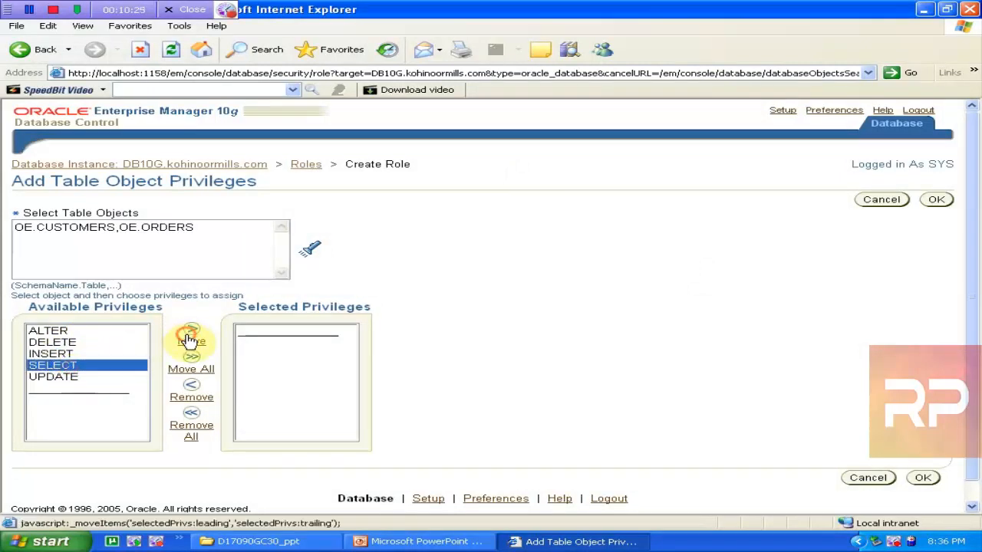
left_click(60, 344)
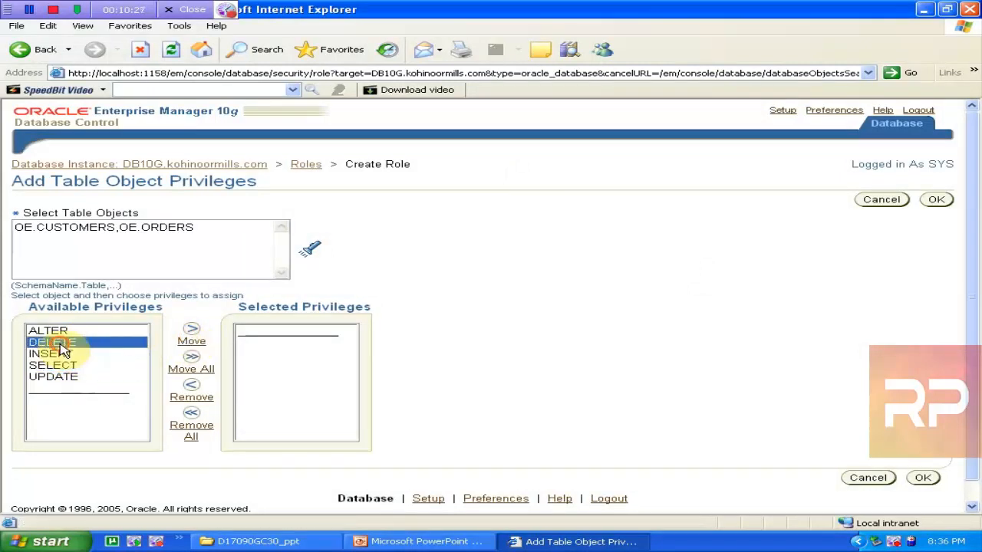
left_click(61, 353, "ctrl")
left_click(63, 365)
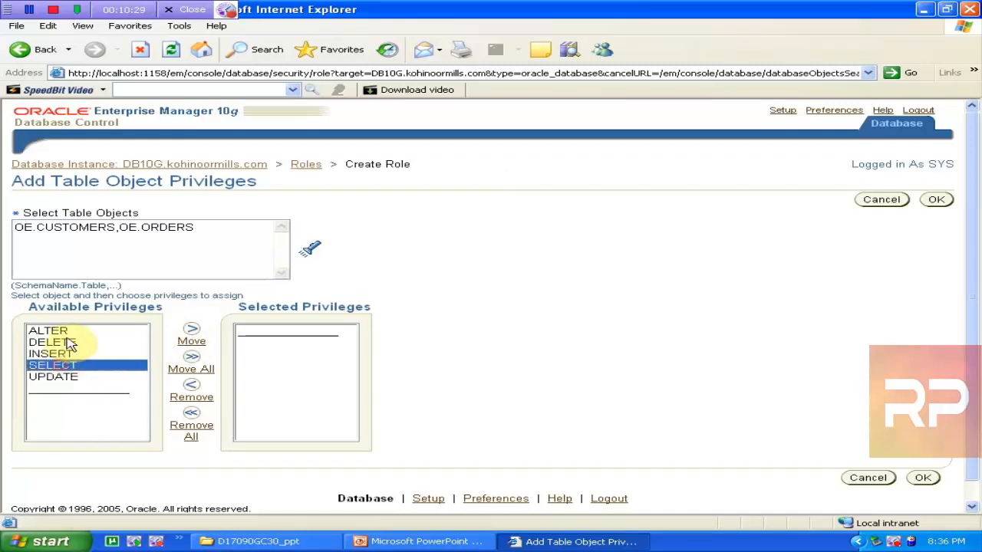
left_click(70, 346)
left_click(69, 355, "ctrl")
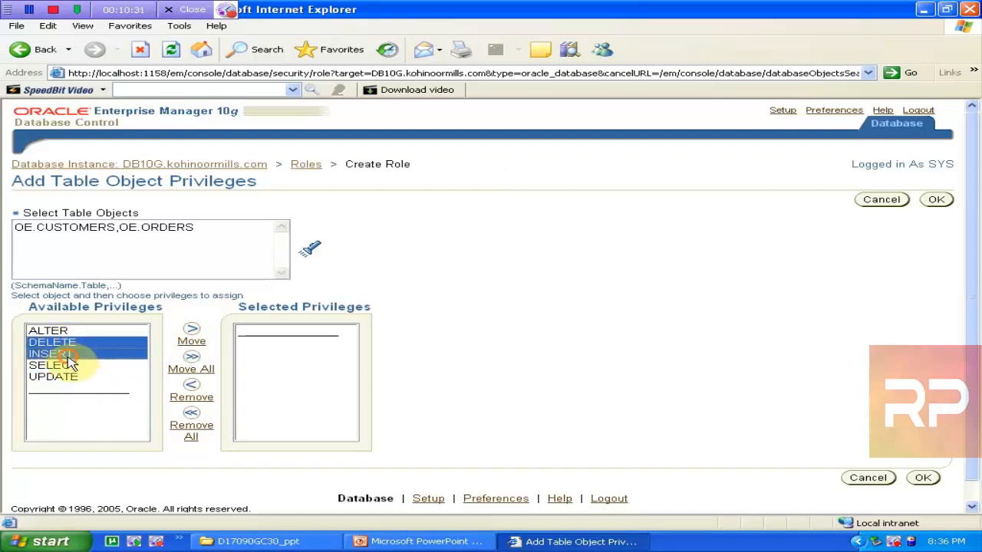
left_click(69, 367, "ctrl")
left_click(70, 377, "ctrl")
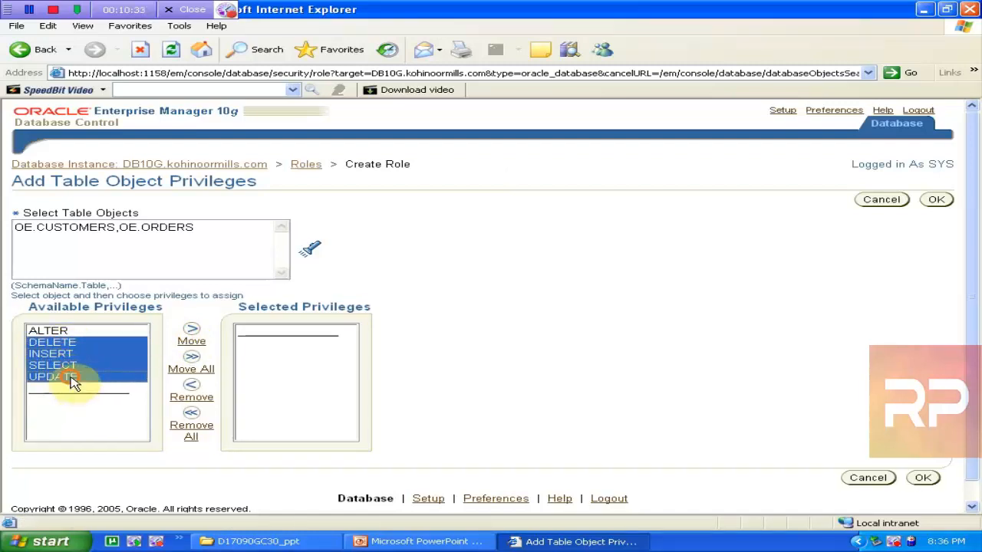
left_click(192, 341)
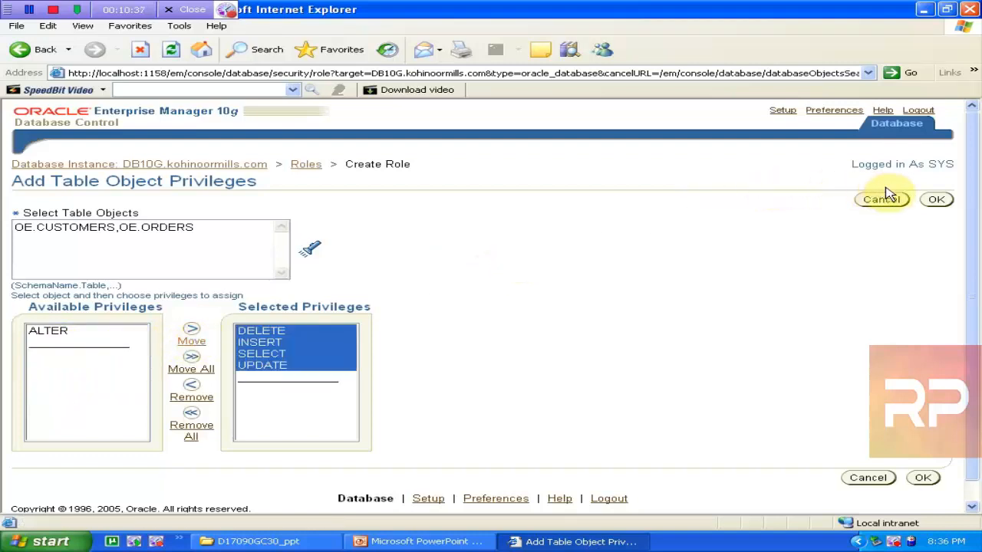
left_click(937, 200)
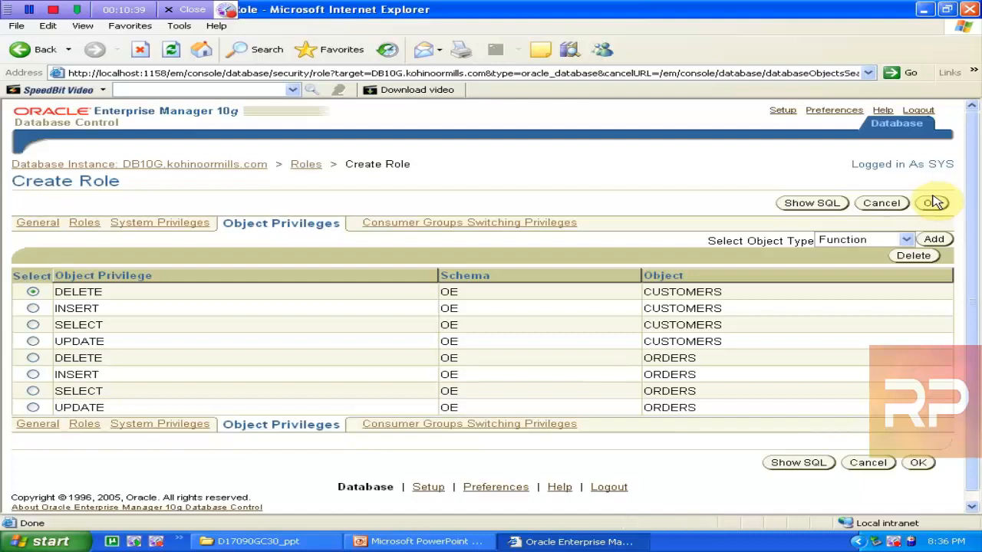
left_click(38, 228)
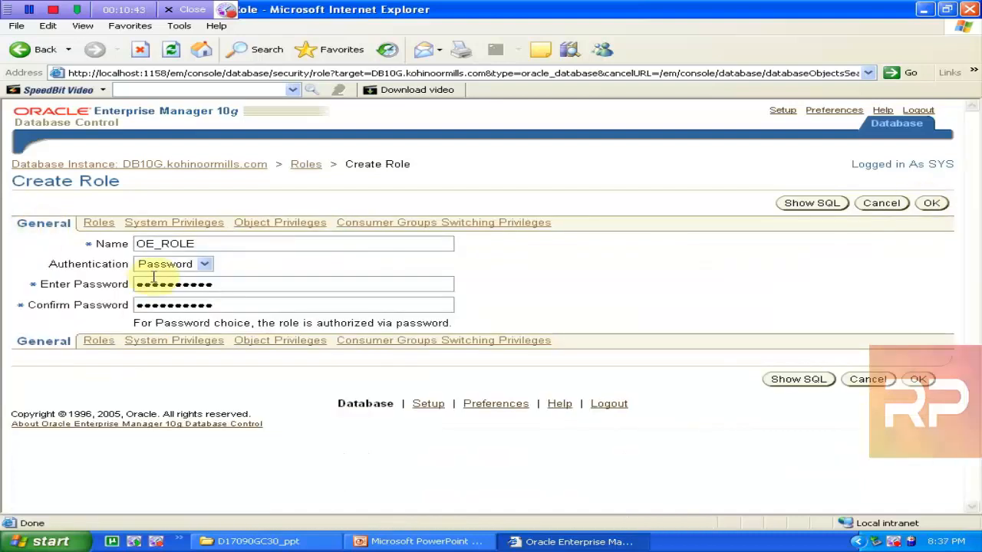
left_click(165, 228)
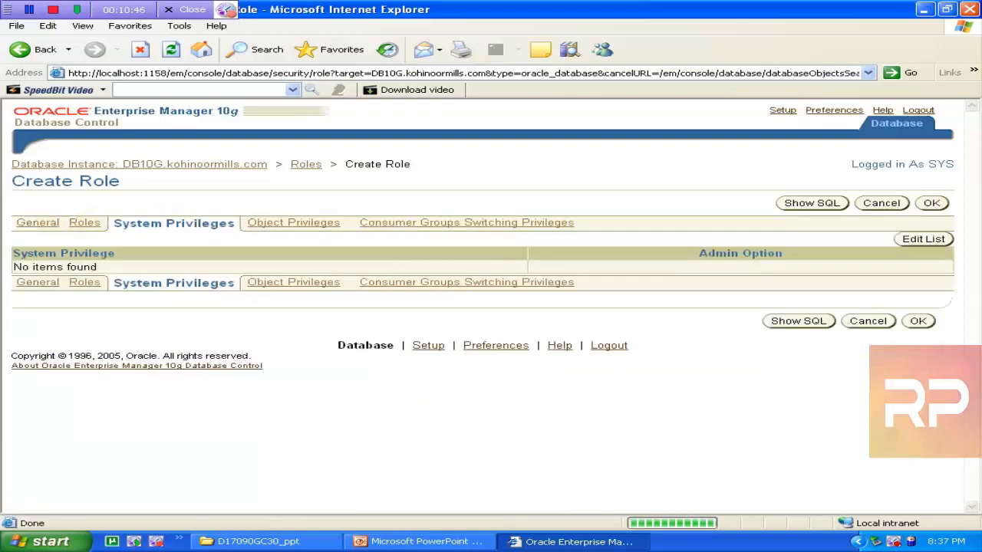
left_click(269, 226)
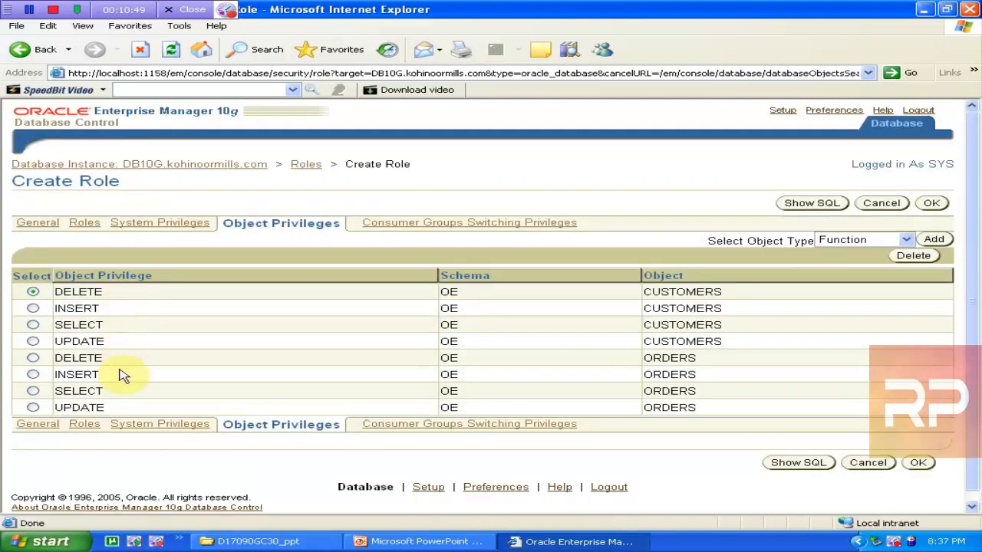
left_click(811, 202)
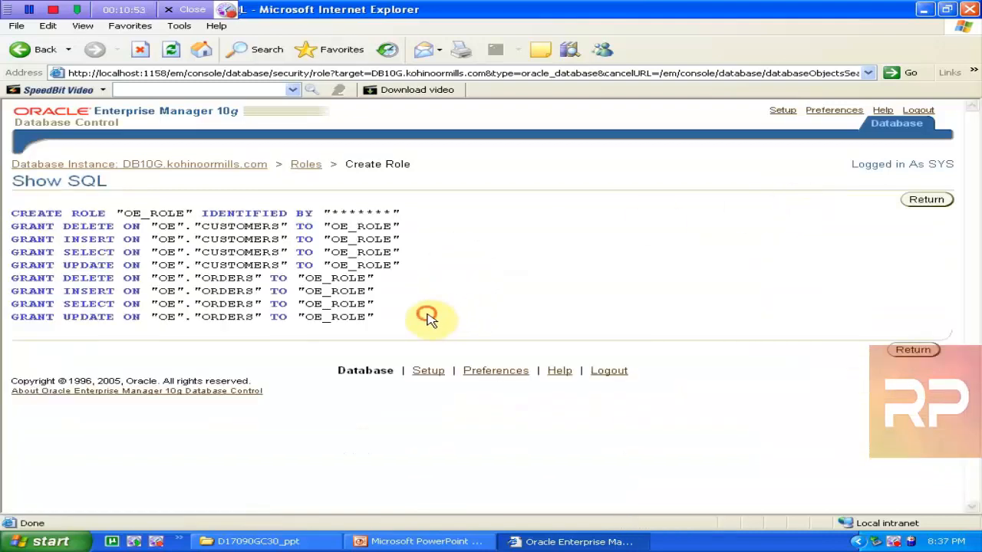
left_click_drag(379, 317, 11, 202)
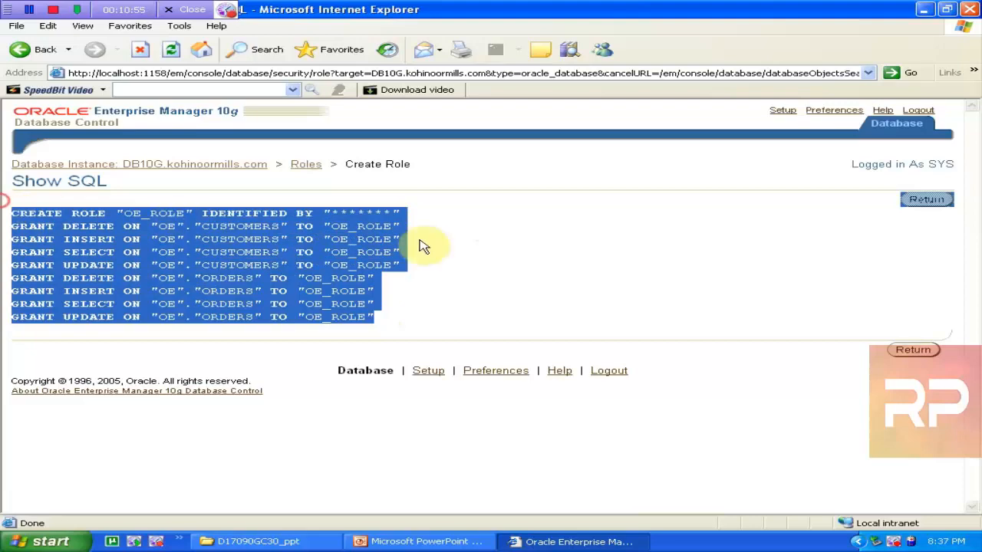
left_click(913, 349)
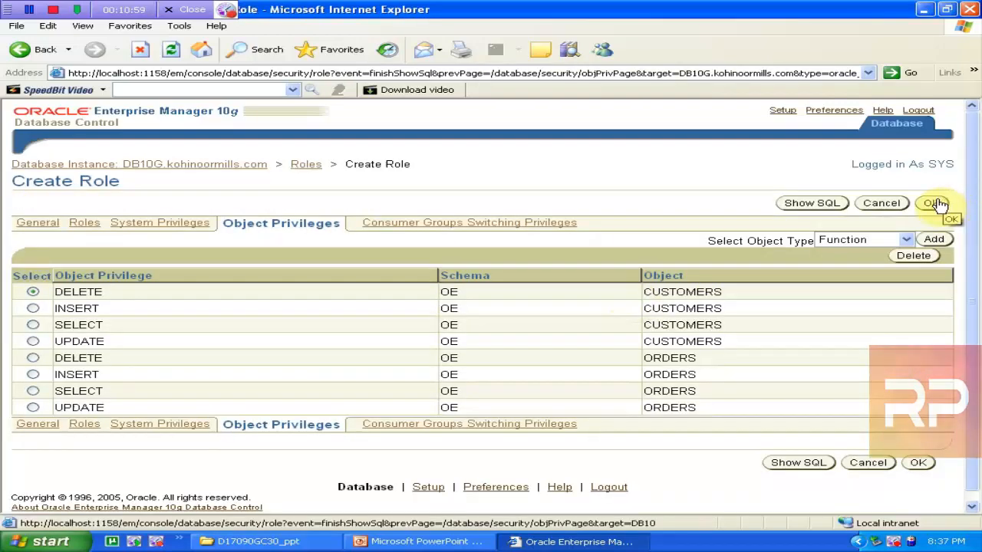
Create the role, then search the Roles list for names starting with OE
left_click(931, 204)
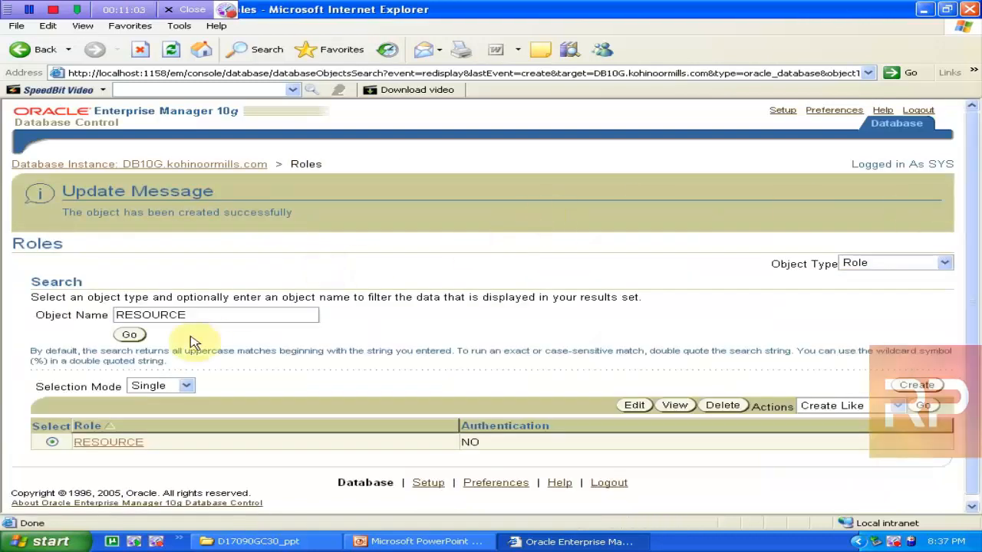
left_click_drag(229, 310, 30, 321)
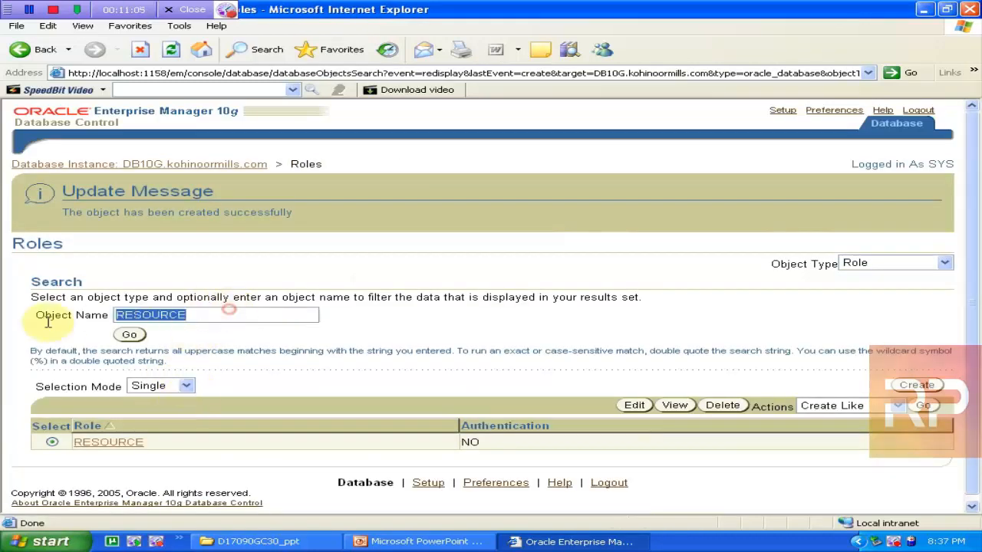
type("OE")
left_click(128, 335)
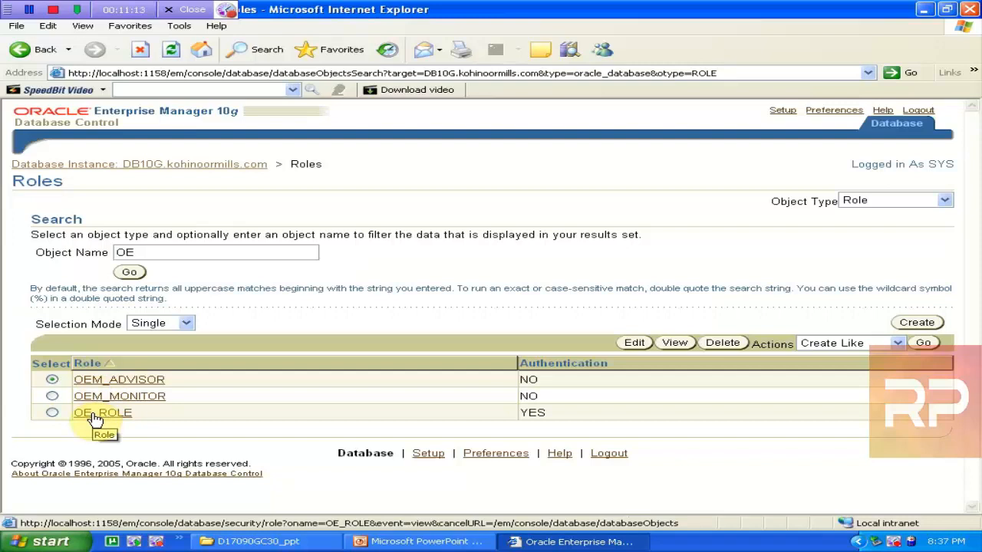
Review OE_ROLE's details and return to the Roles list
left_click(95, 419)
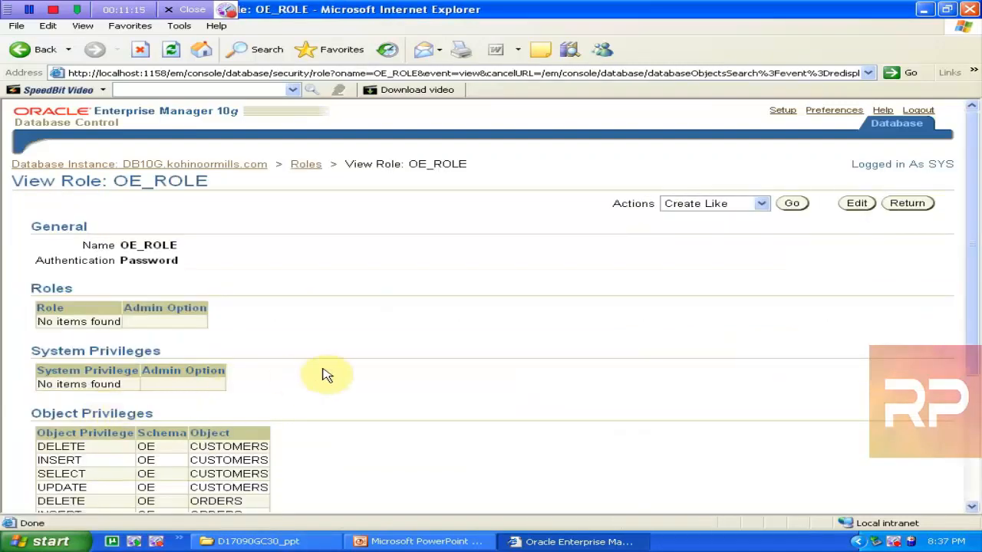
left_click_drag(972, 193, 966, 218)
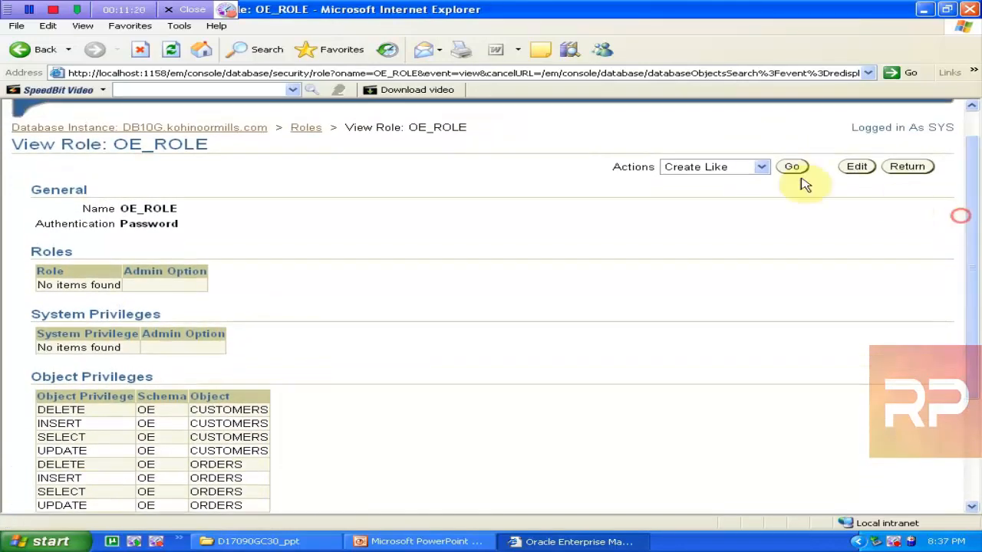
left_click(305, 127)
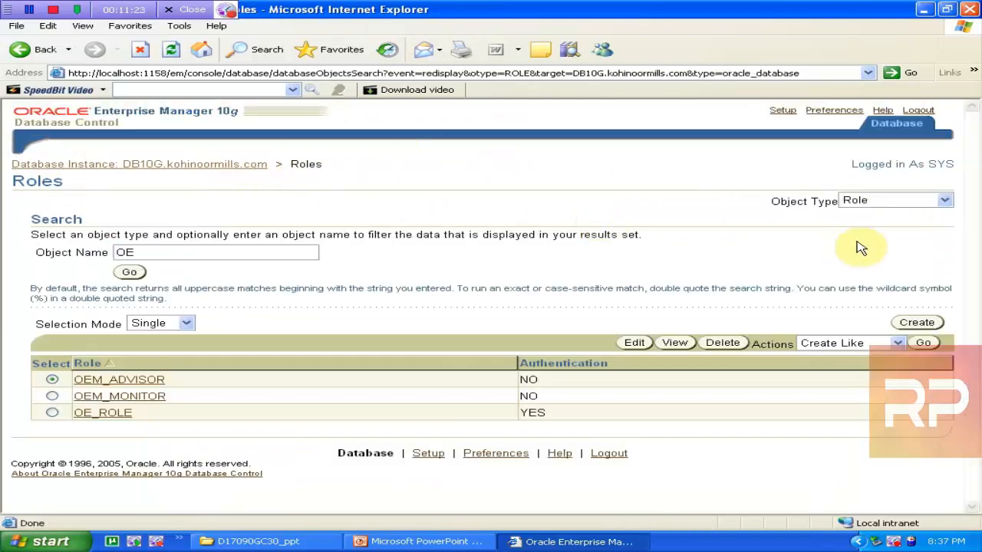
left_click(917, 323)
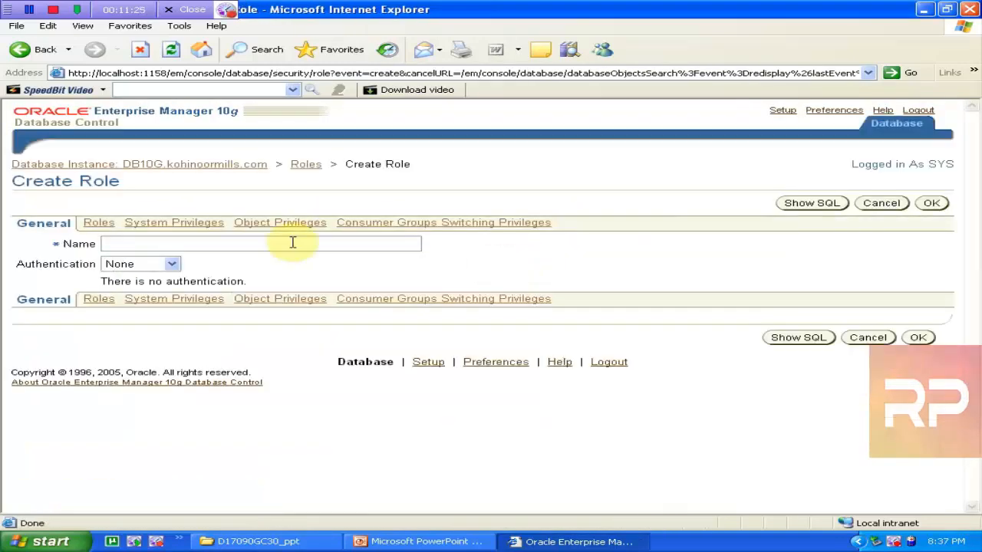
left_click(177, 238)
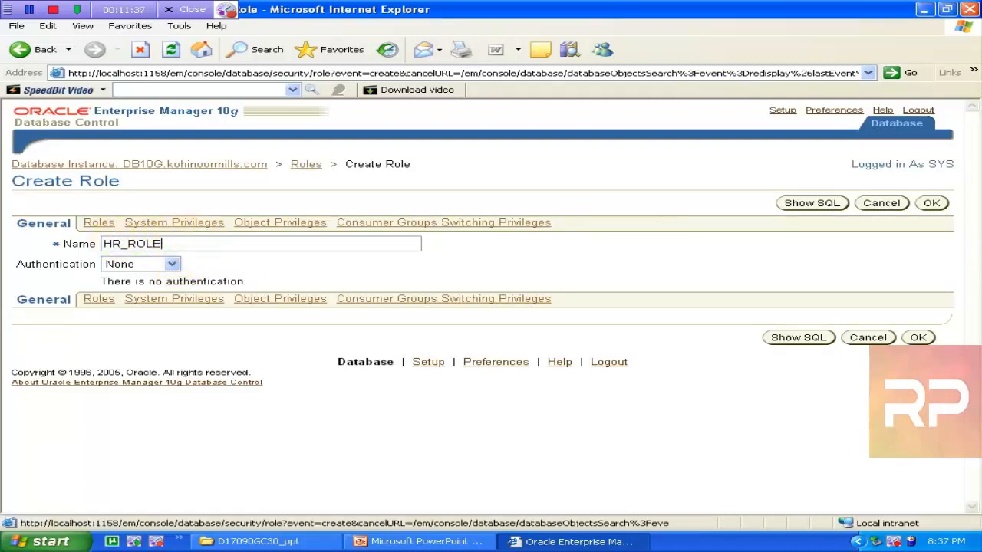
left_click(281, 224)
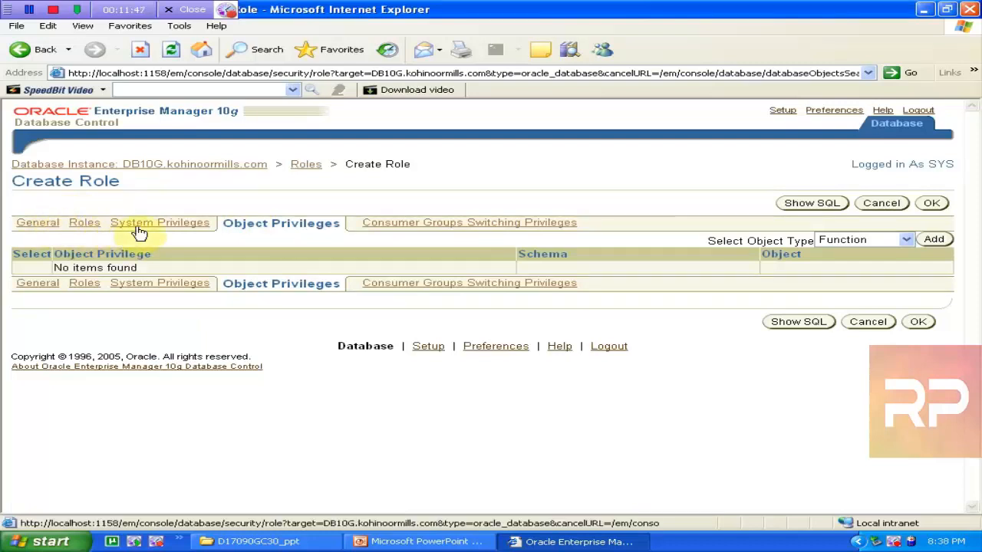
left_click(879, 204)
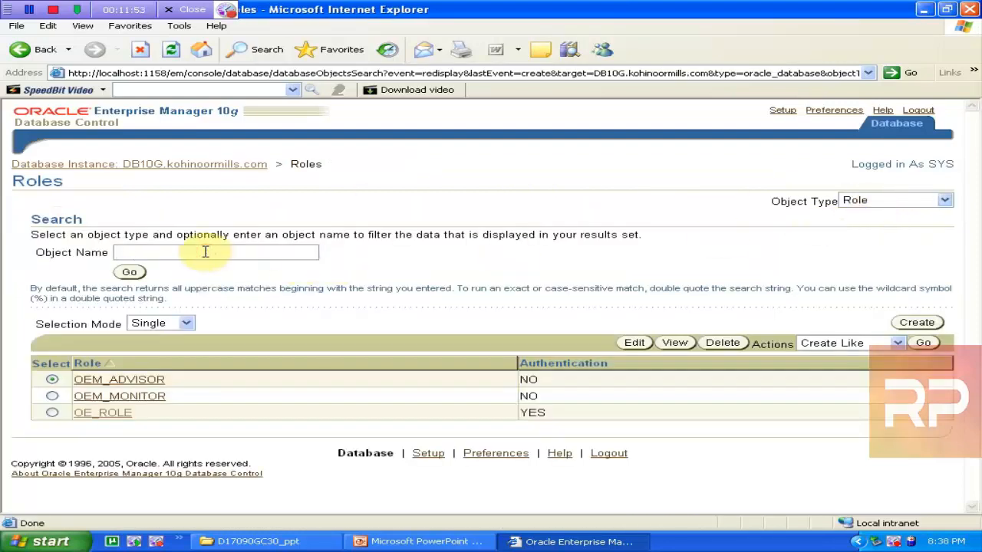
Edit OE_ROLE, review its object privileges, system privileges and roles, and open the roles Edit List
left_click(129, 271)
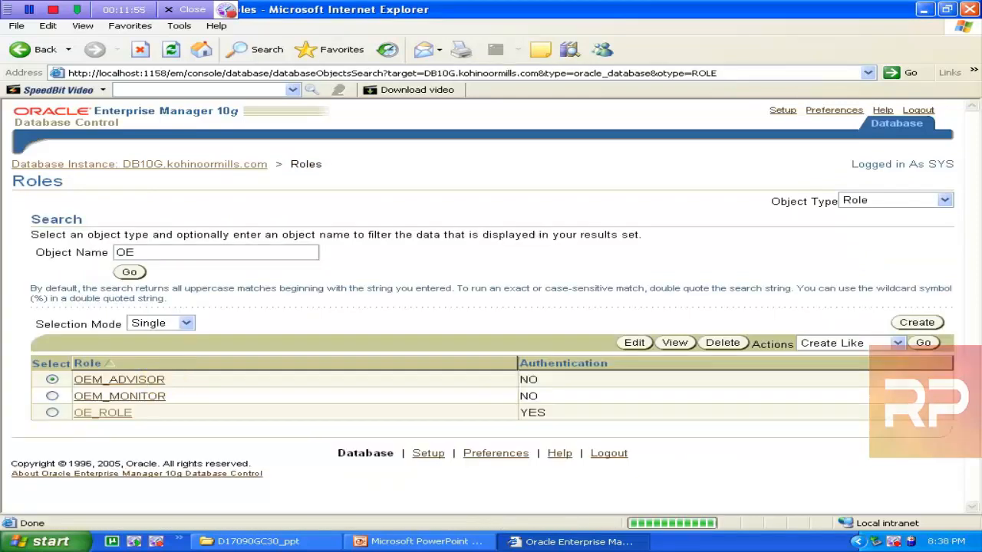
left_click(52, 413)
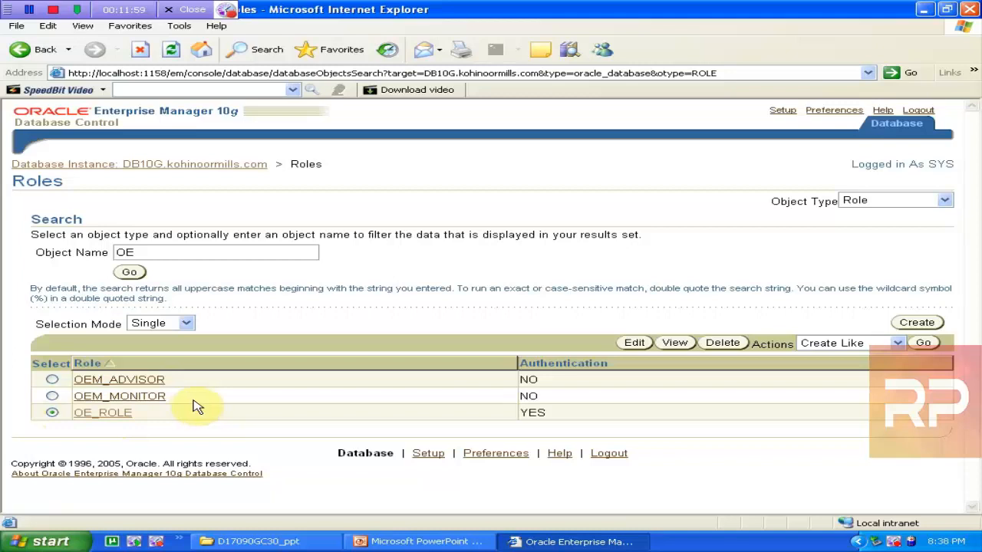
left_click(634, 343)
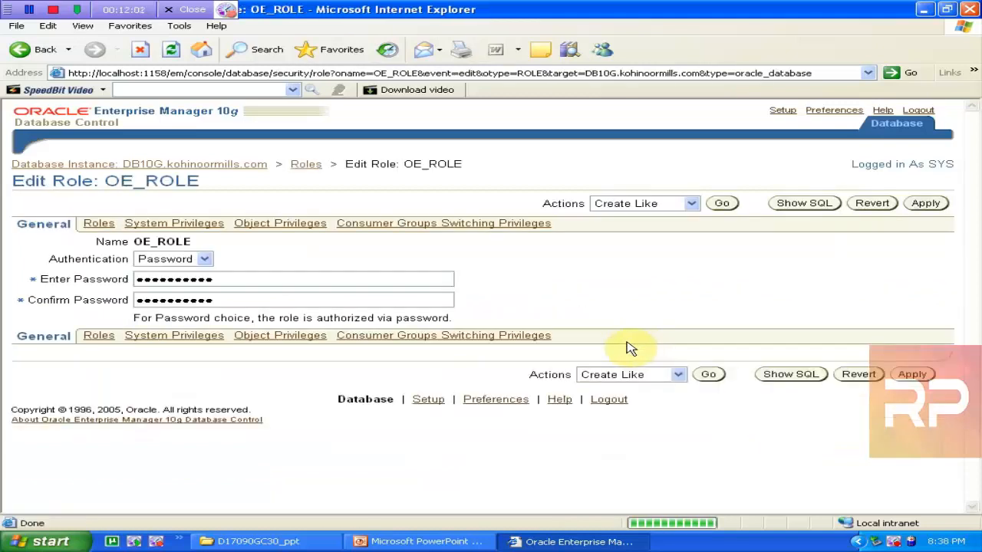
left_click(247, 222)
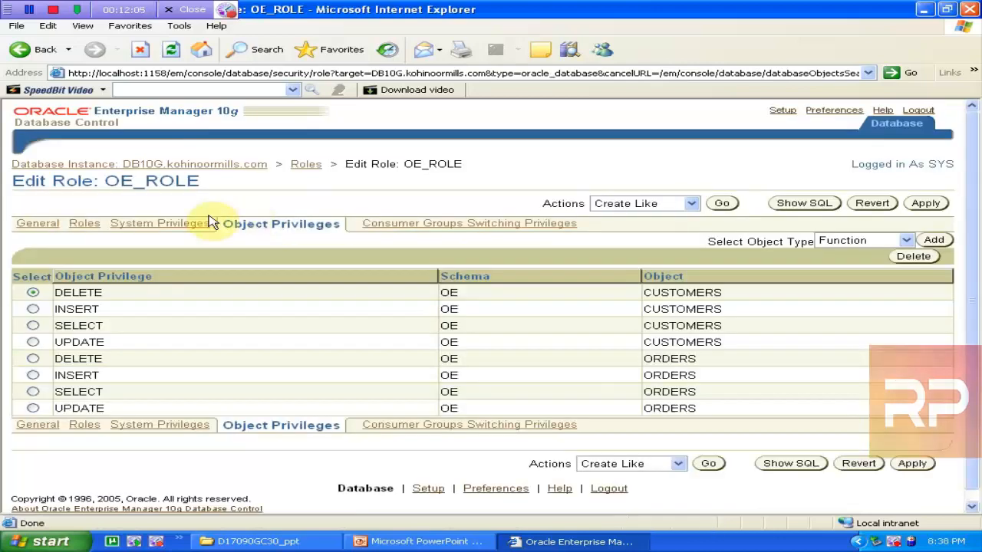
left_click(181, 227)
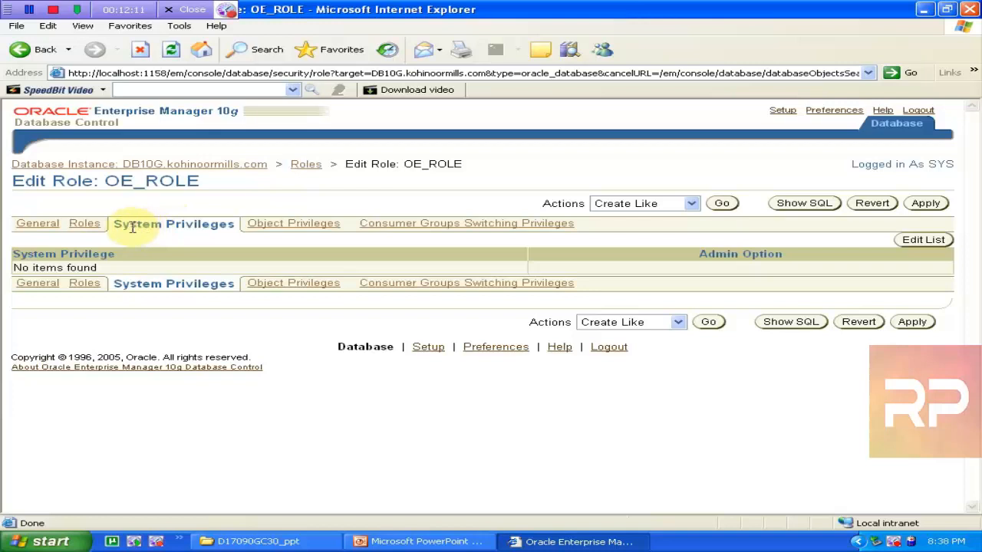
left_click(91, 225)
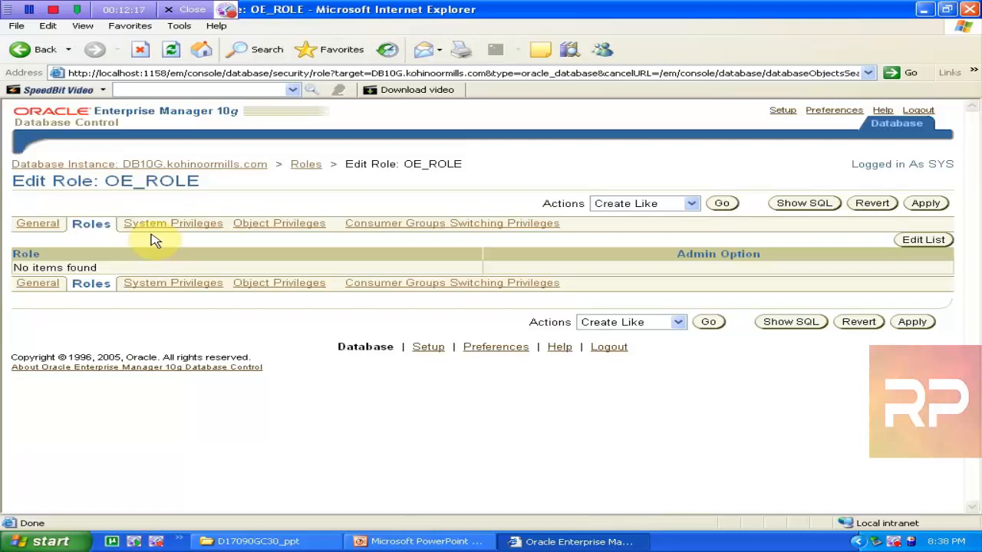
left_click(906, 242)
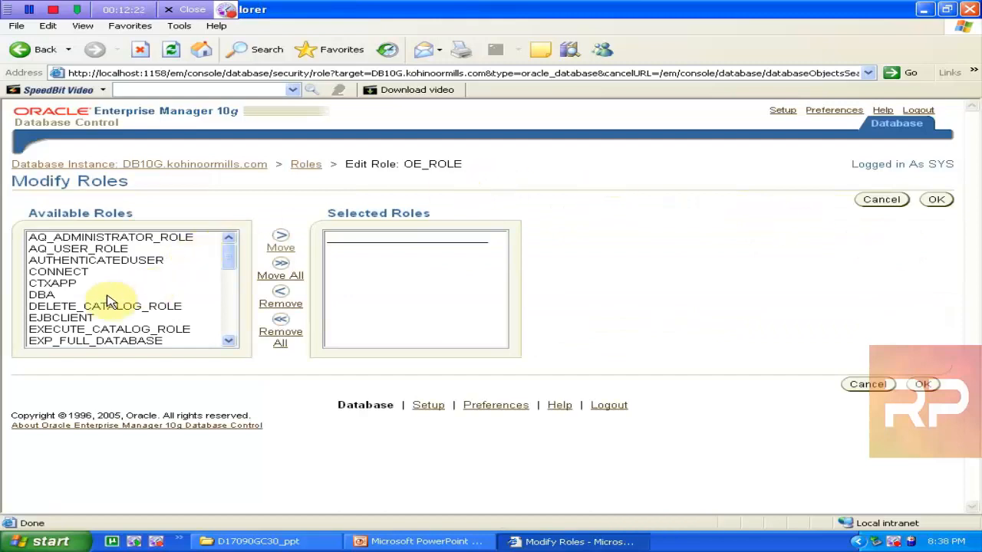
Add RESOURCE to OE_ROLE's granted roles, apply the change, and return to the Roles list
left_click(65, 296)
key("r")
key("r")
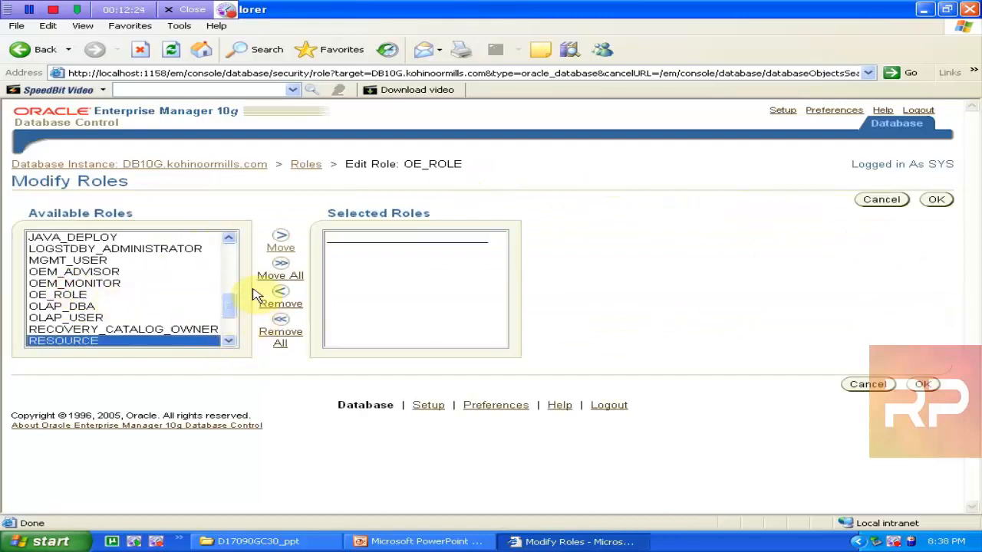
left_click(280, 239)
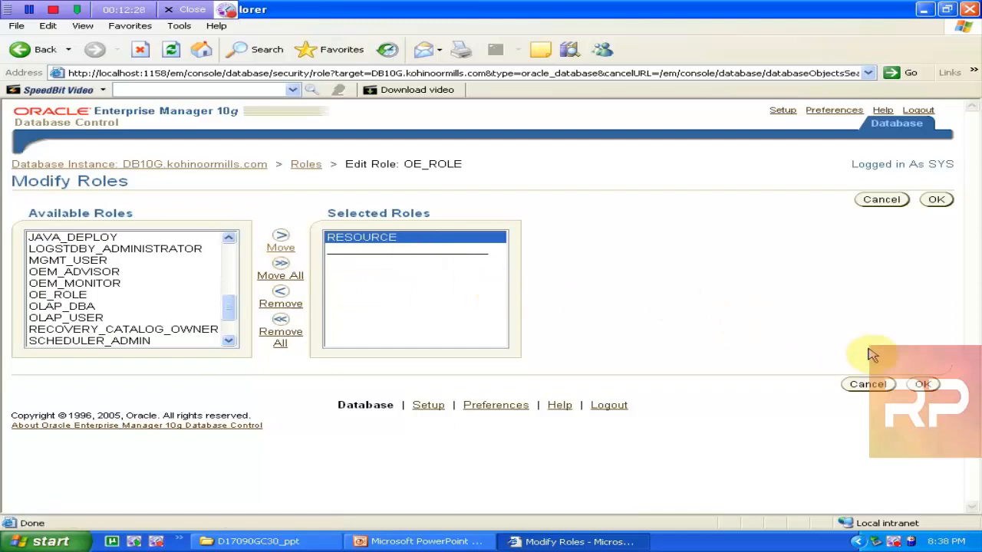
left_click(922, 384)
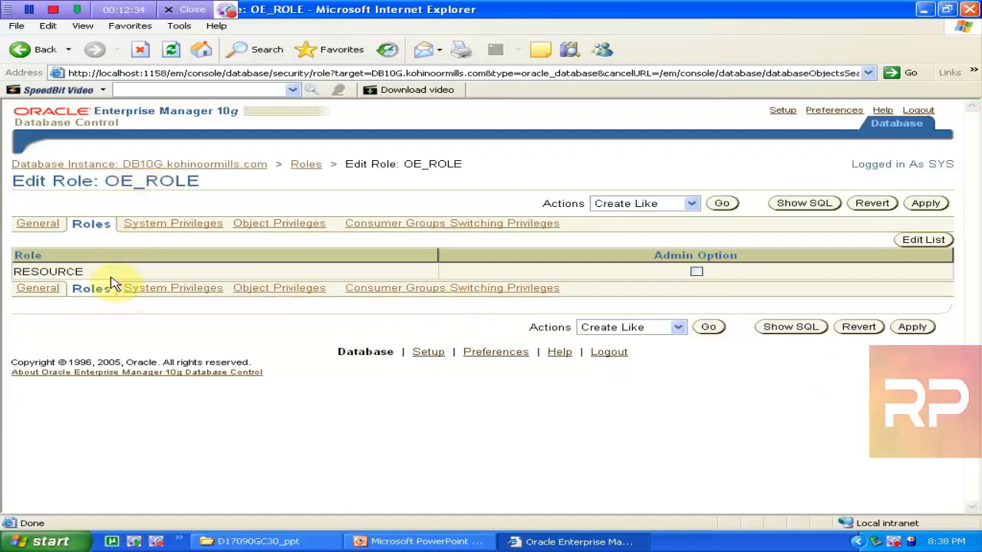
left_click(292, 224)
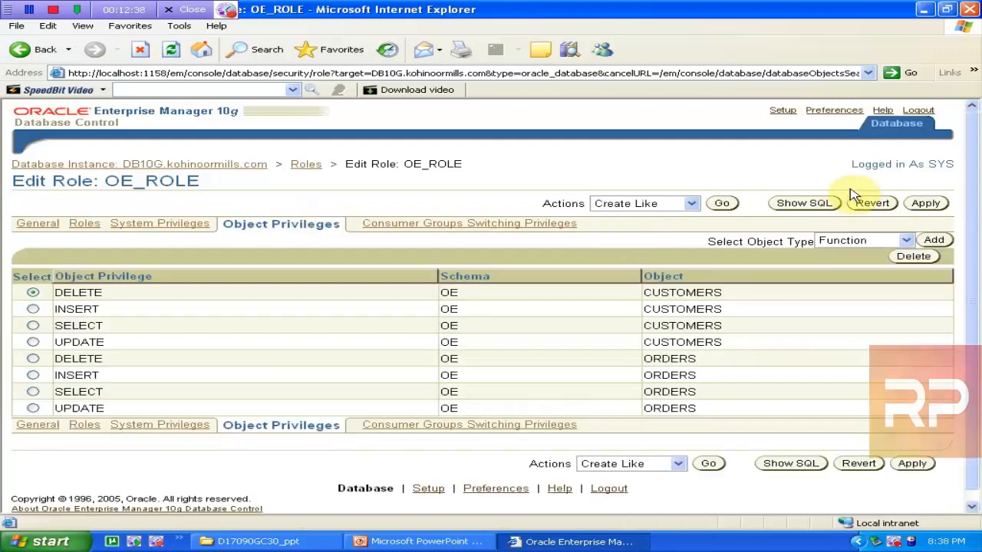
left_click(926, 204)
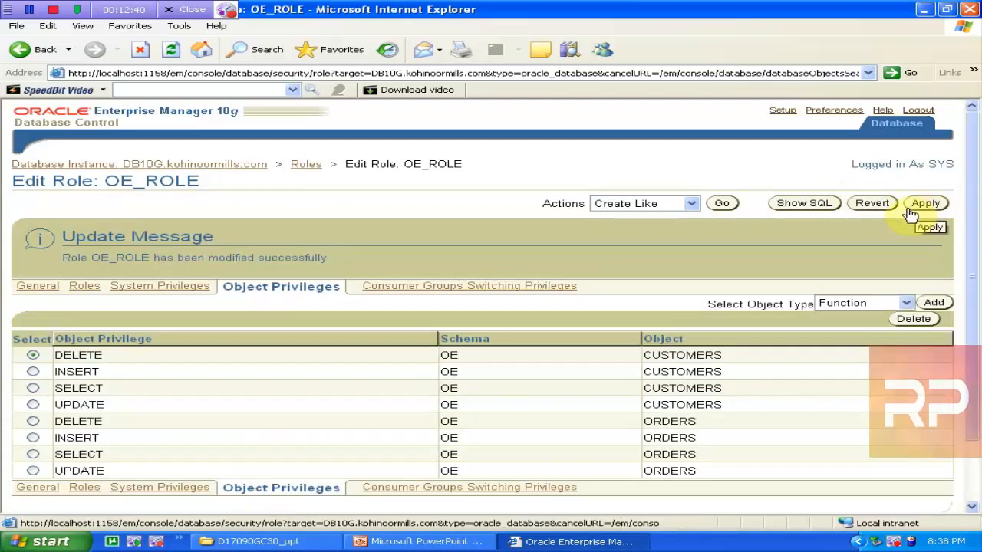
left_click(925, 205)
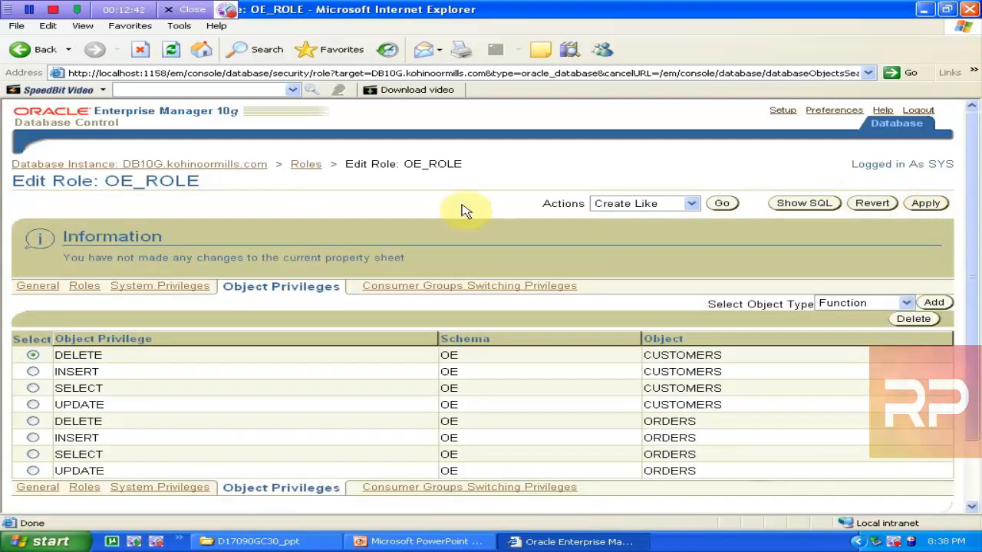
left_click(306, 164)
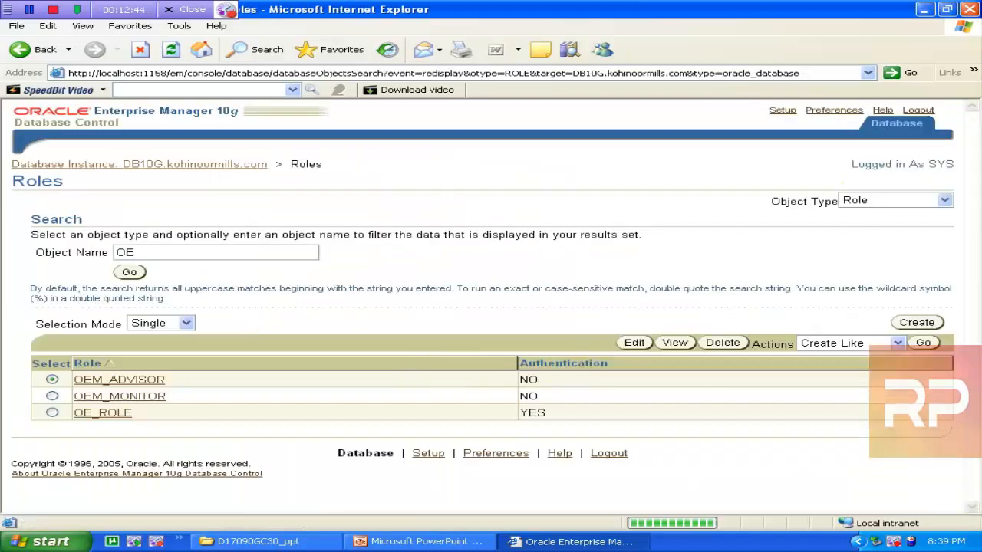
Start creating a new role named HR_ROLE
left_click(917, 324)
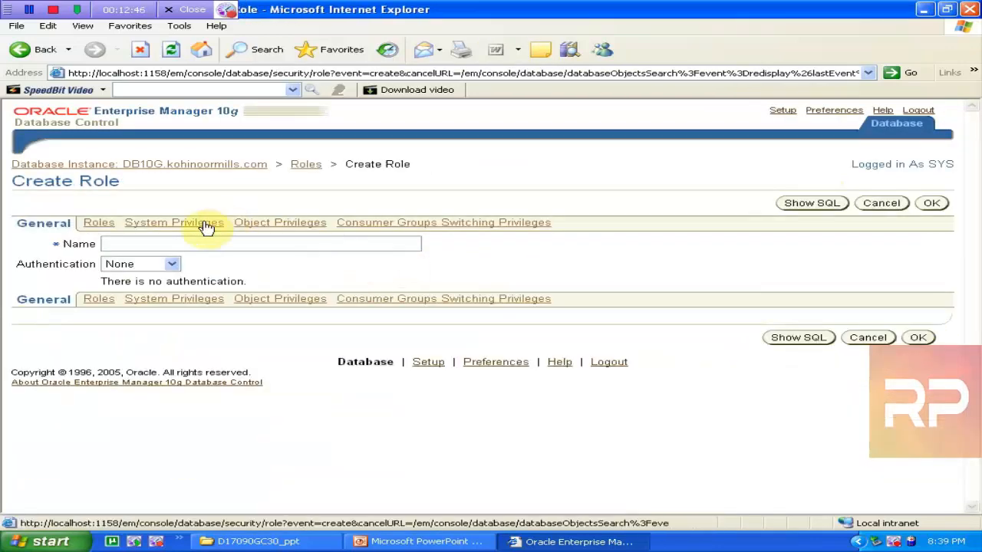
left_click(149, 244)
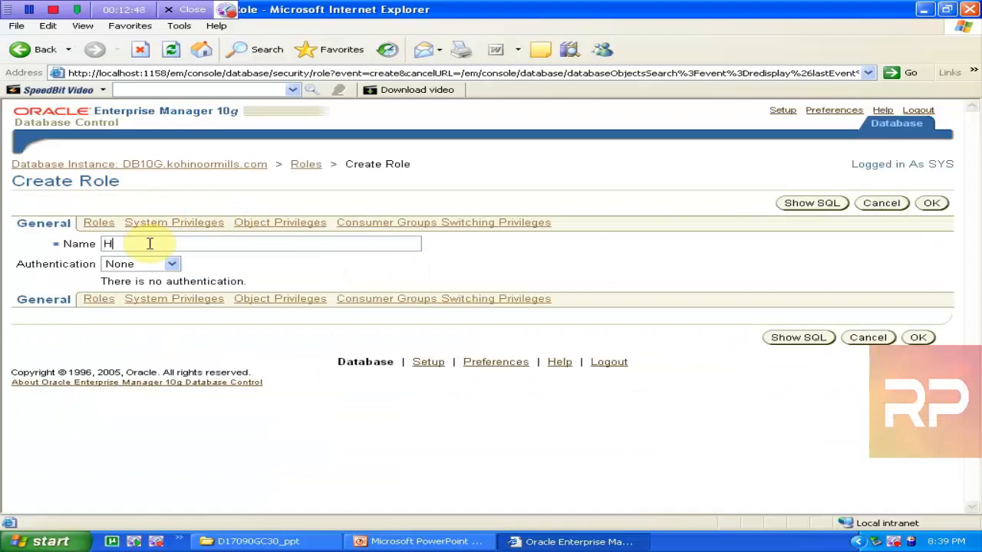
type("HR_ROLE")
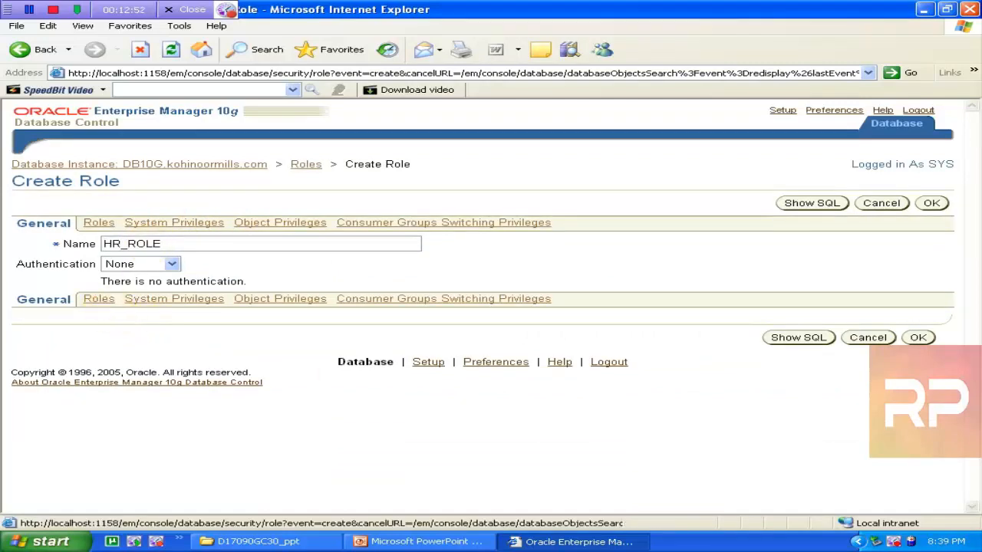
Add RESOURCE to HR_ROLE's granted roles and confirm the selection
left_click(99, 298)
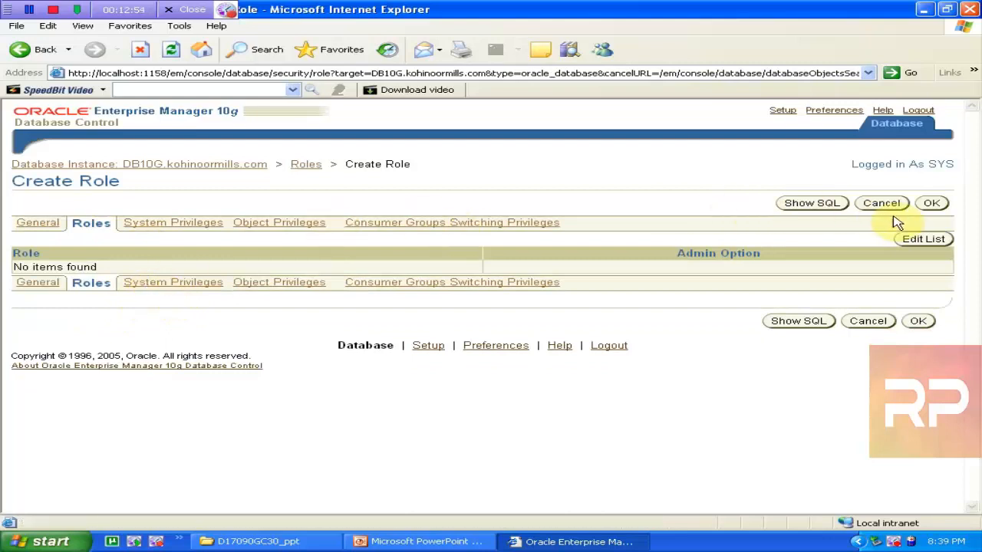
left_click(924, 240)
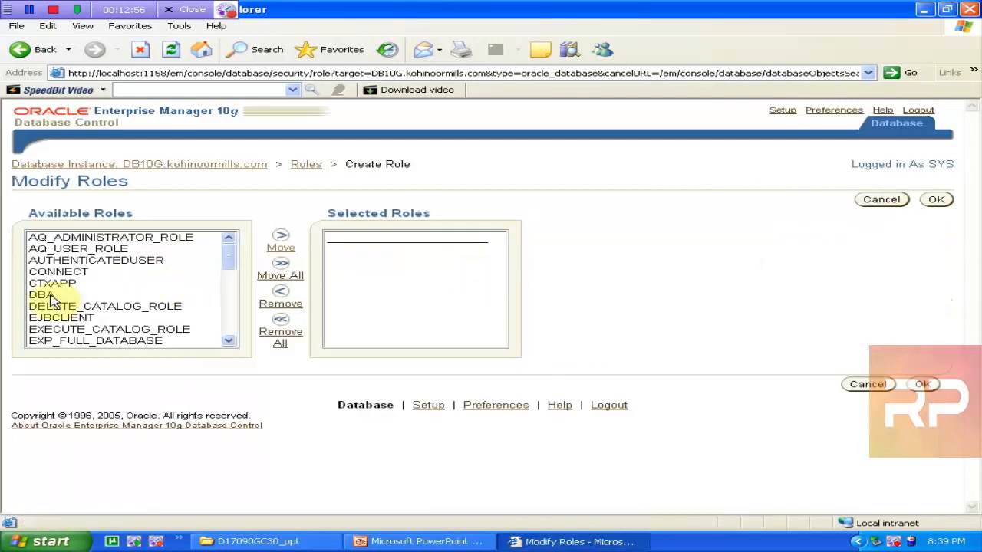
scroll(52, 299, "down", 5)
left_click(69, 344)
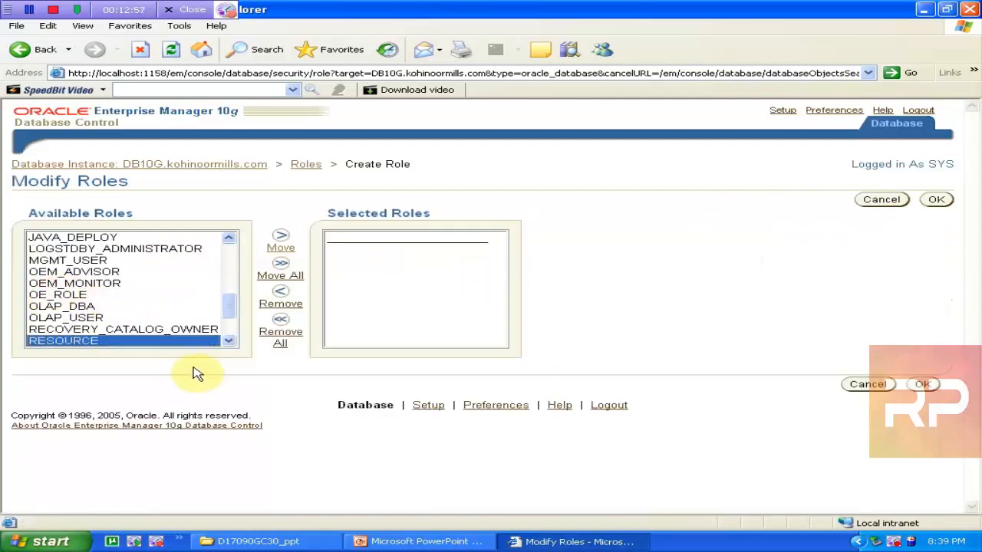
left_click(281, 247)
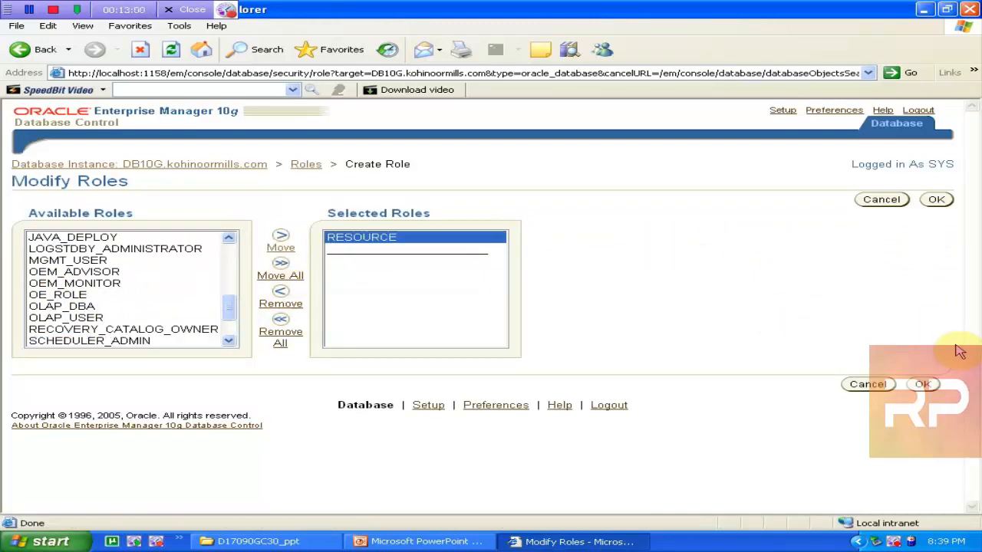
left_click(923, 384)
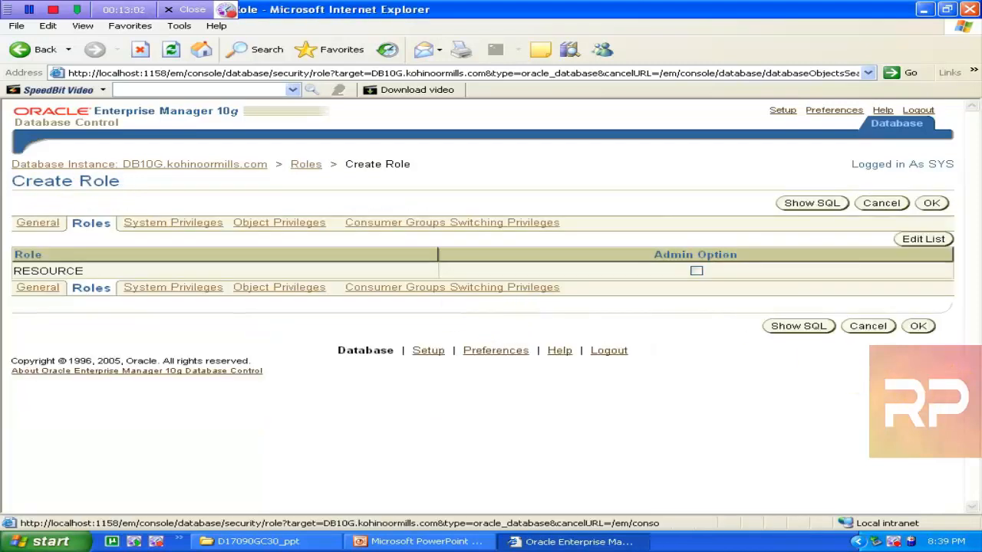
On HR_ROLE's Object Privileges tab, choose object type Table and open the Add Table Object Privileges page
left_click(268, 231)
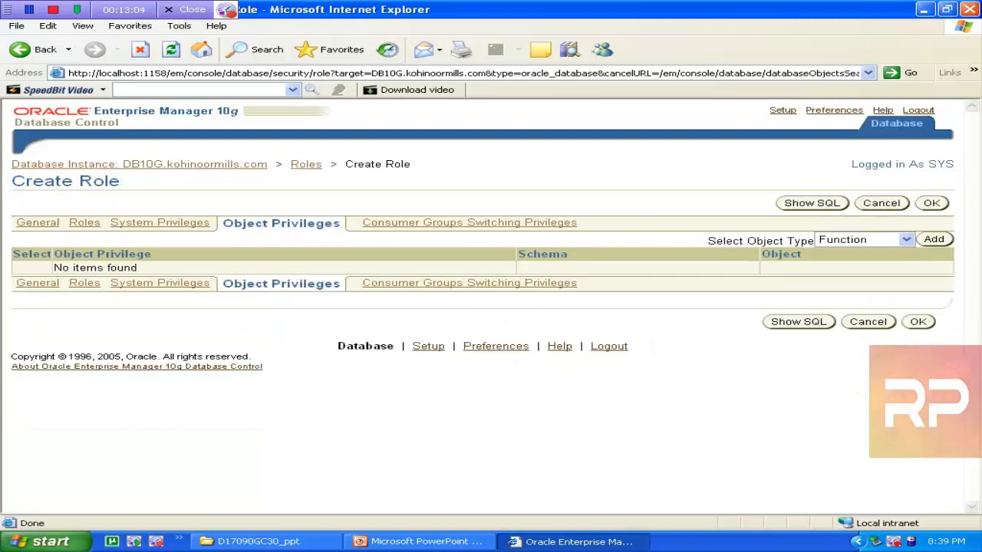
left_click(827, 239)
left_click(828, 241)
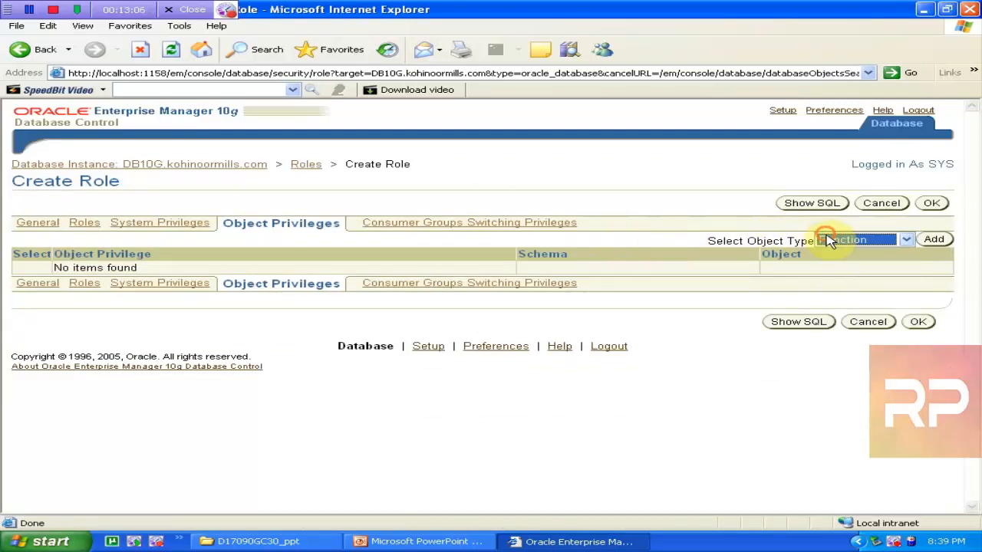
left_click(936, 240)
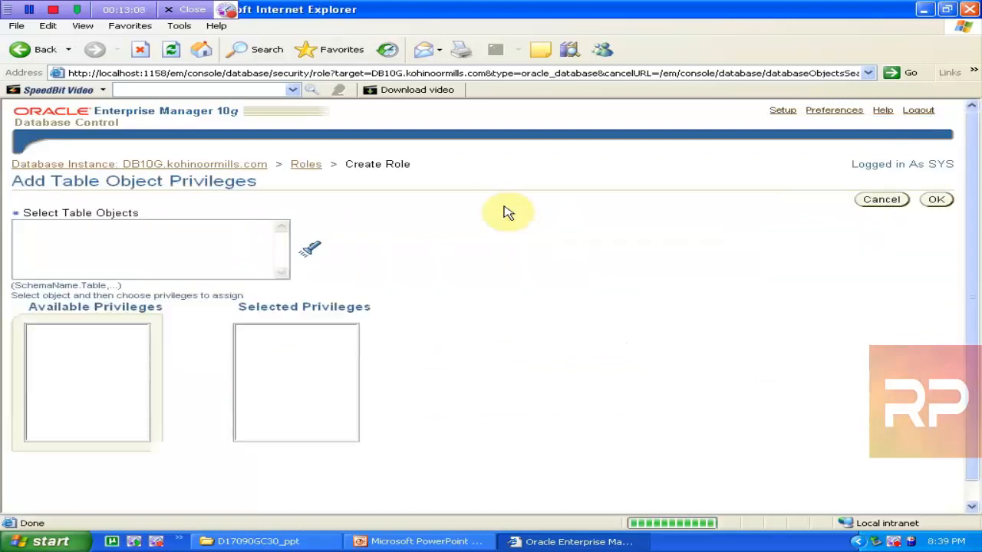
left_click(309, 249)
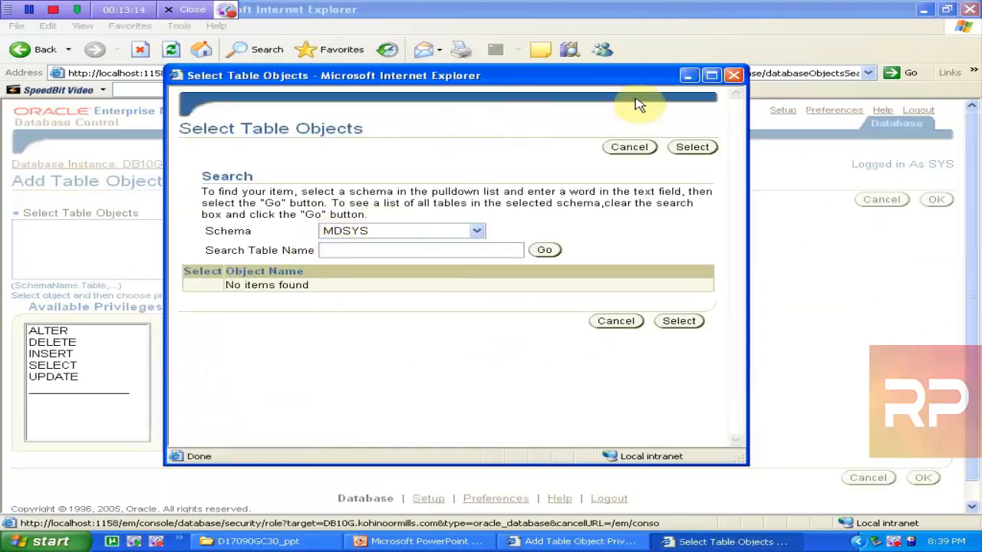
left_click(734, 77)
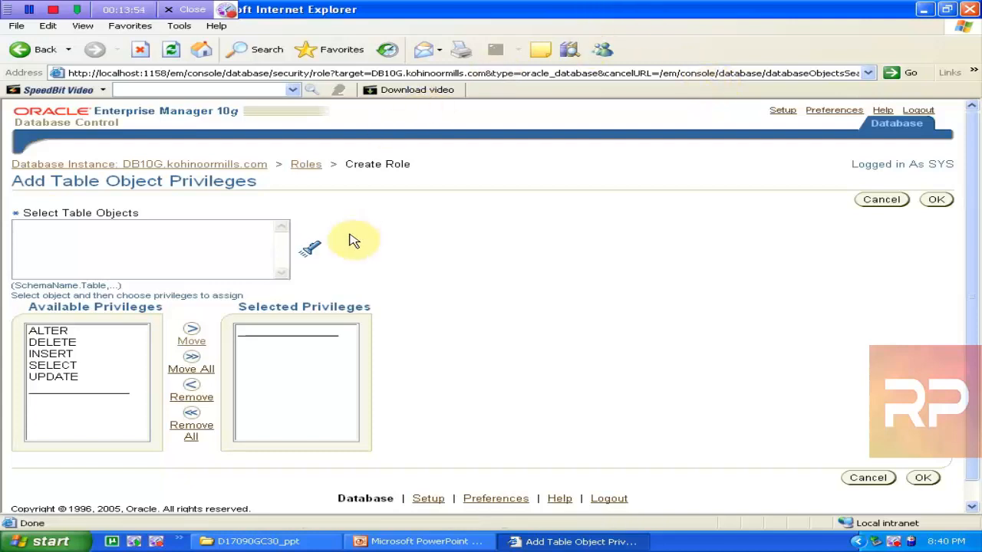
Search the HR schema's tables and select DEPARTMENTS and EMPLOYEES
left_click(316, 253)
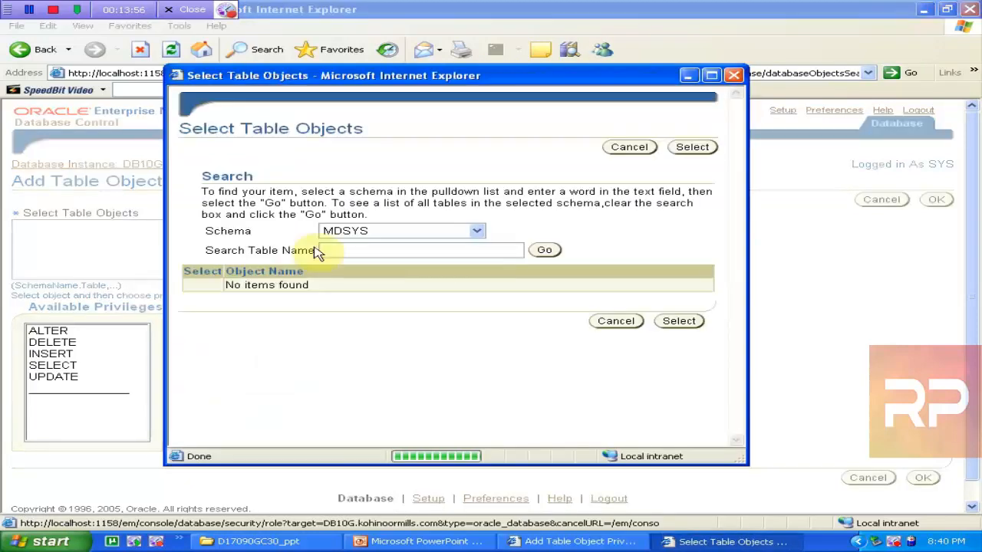
left_click(384, 234)
left_click(384, 235)
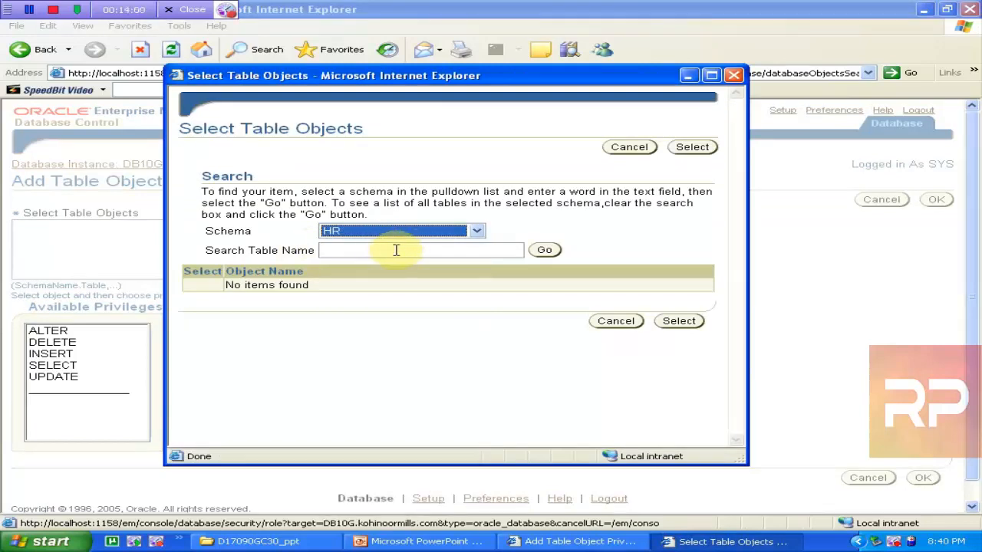
left_click(394, 248)
left_click(545, 252)
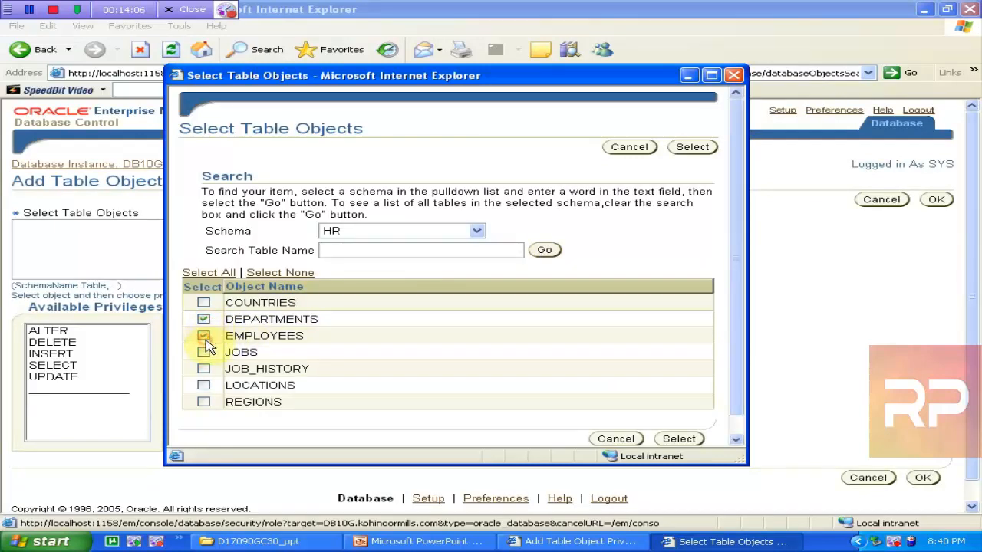
left_click(679, 439)
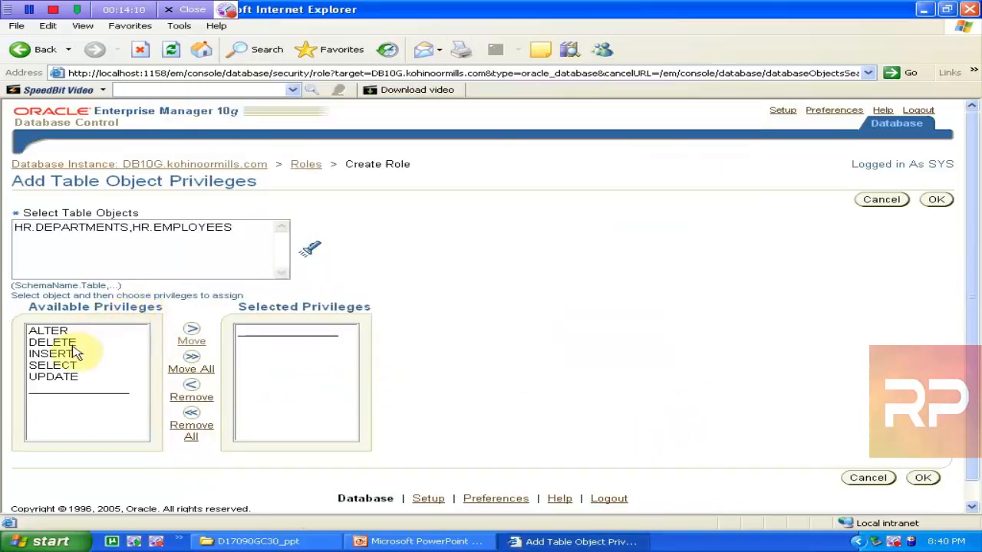
Move DELETE, INSERT, SELECT and UPDATE to the selected privileges and confirm
left_click_drag(69, 343, 65, 378)
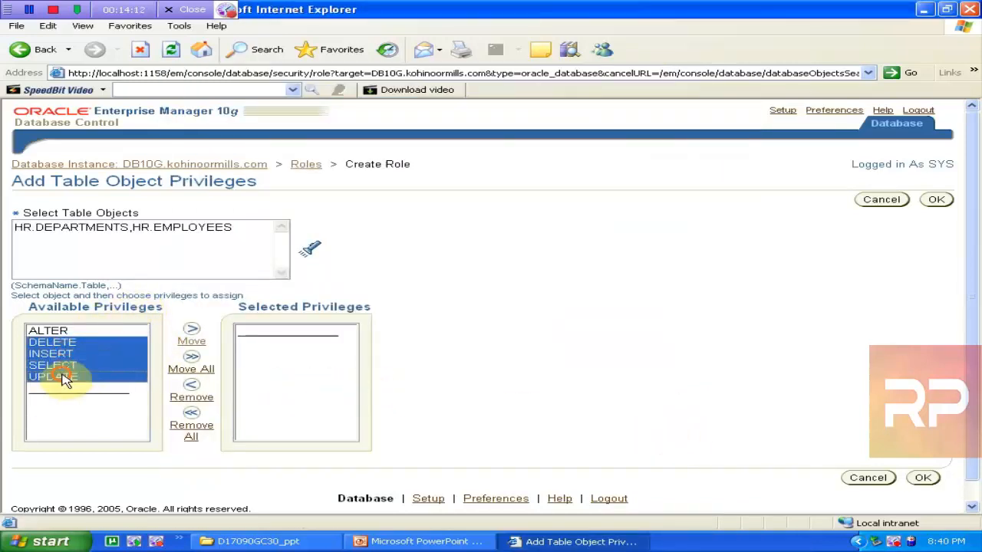
left_click(193, 342)
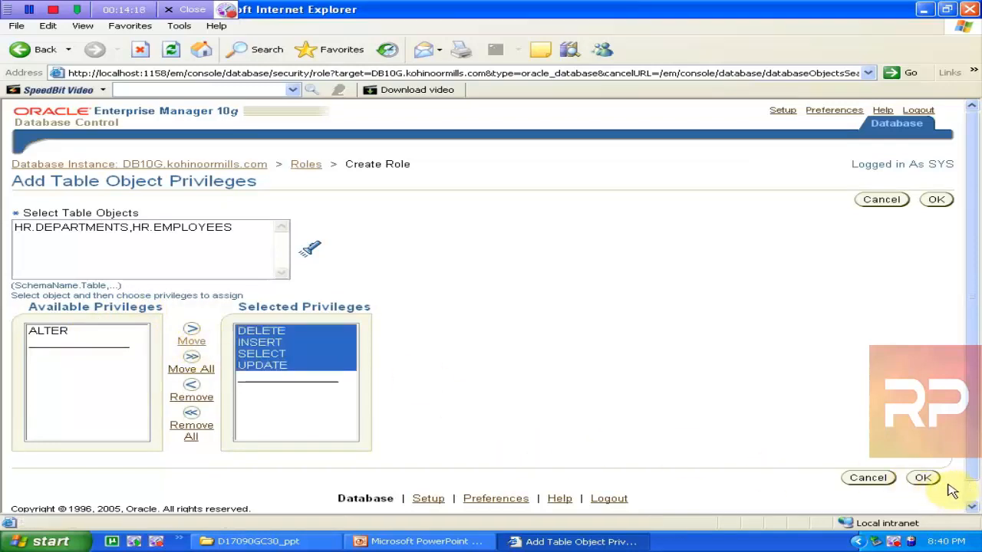
left_click(924, 478)
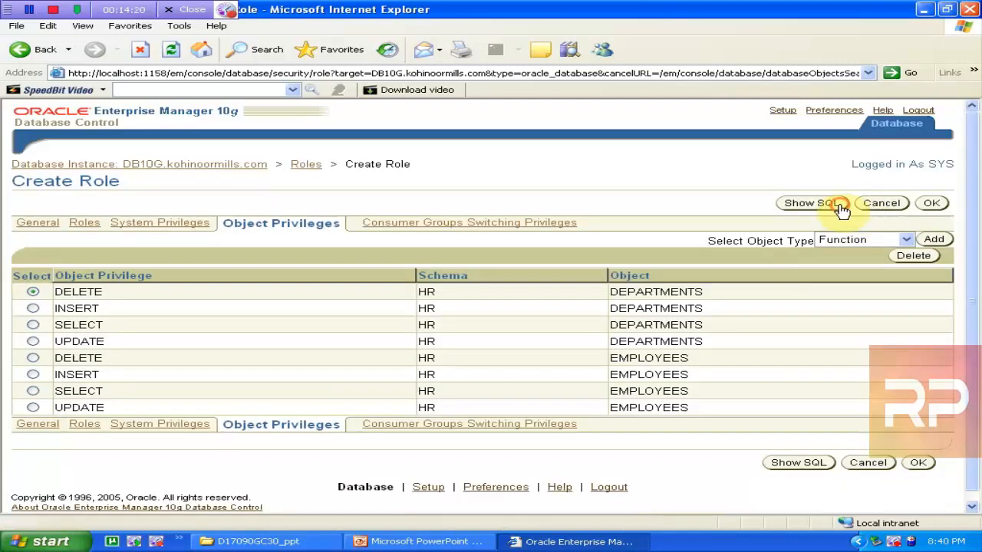
Review the generated SQL for HR_ROLE, then create the role
left_click(842, 209)
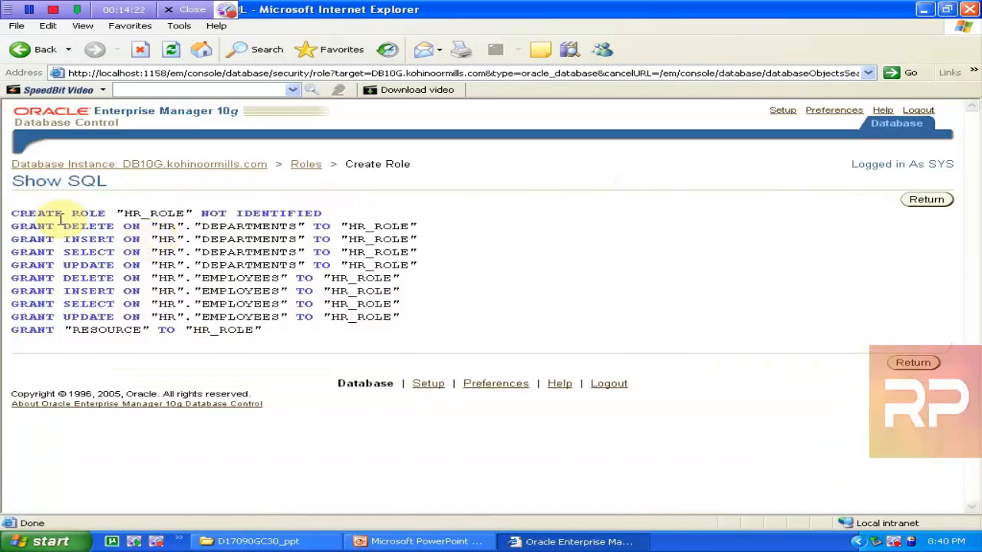
left_click_drag(71, 214, 192, 214)
left_click_drag(12, 234, 193, 266)
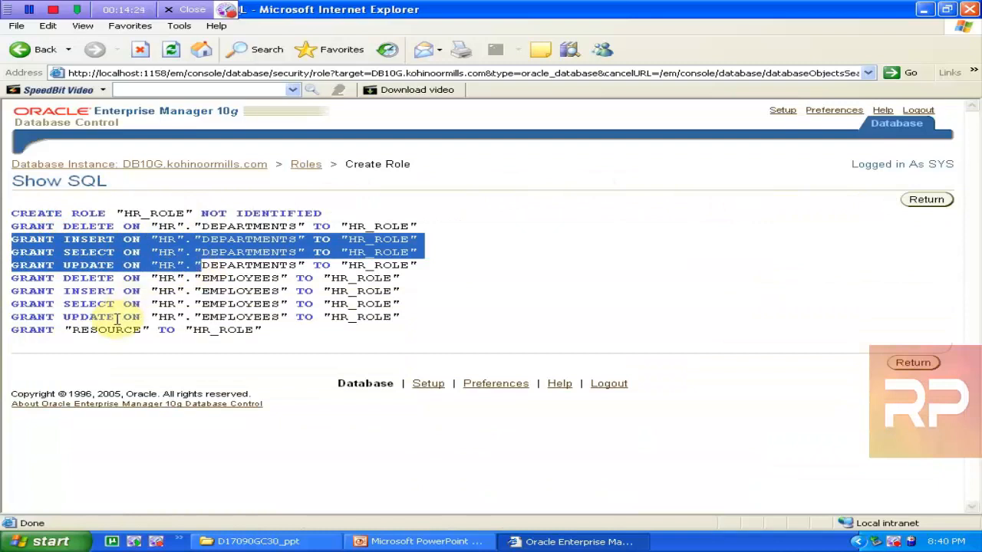
left_click_drag(89, 330, 169, 330)
left_click(491, 345)
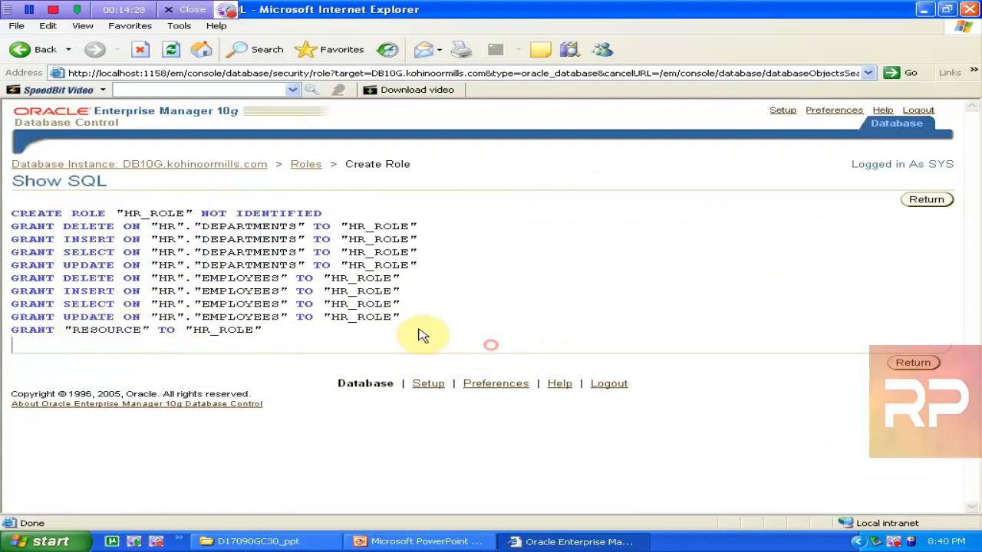
left_click_drag(421, 335, 44, 201)
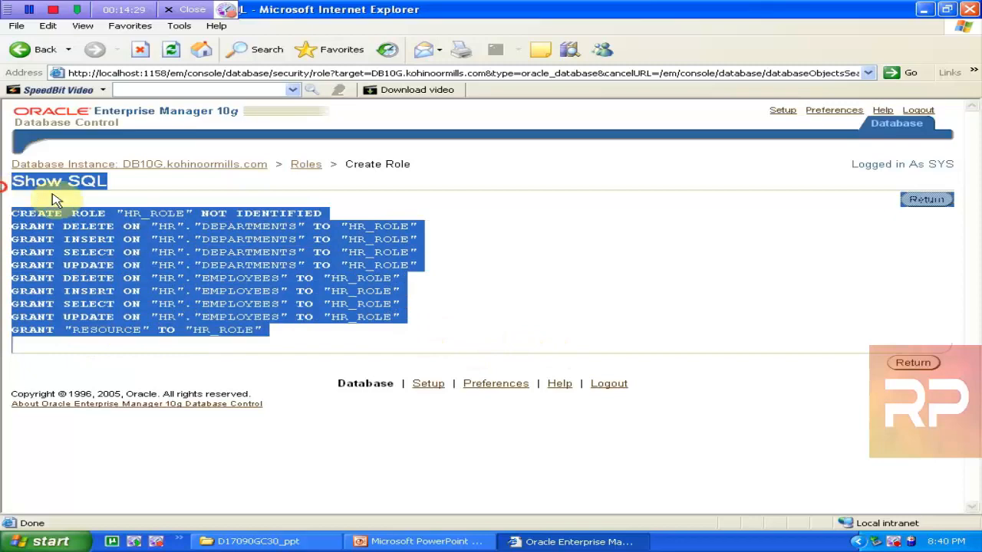
left_click(903, 360)
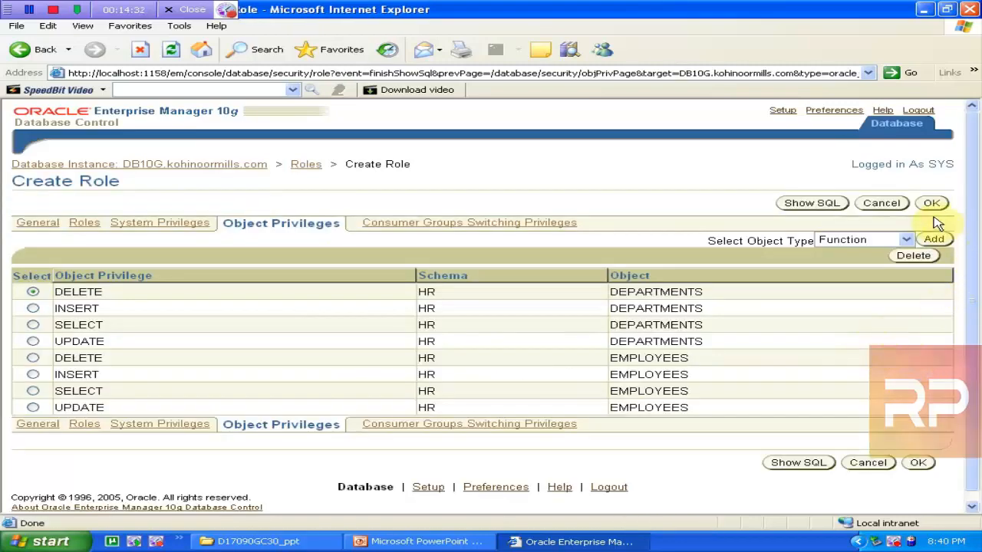
left_click(932, 204)
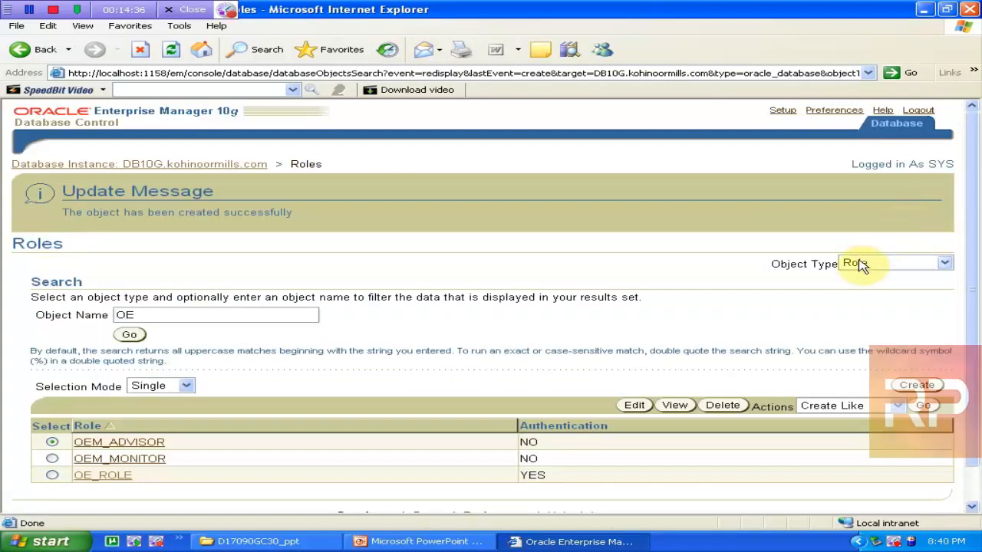
Filter the Roles list by name HR, then by name OE, to verify both roles
left_click_drag(156, 317, 61, 305)
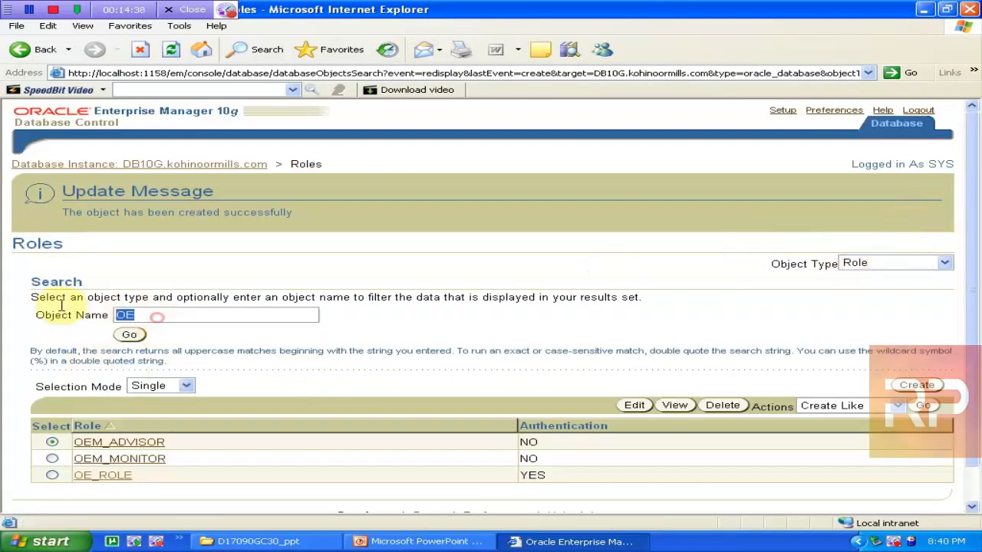
type("HR")
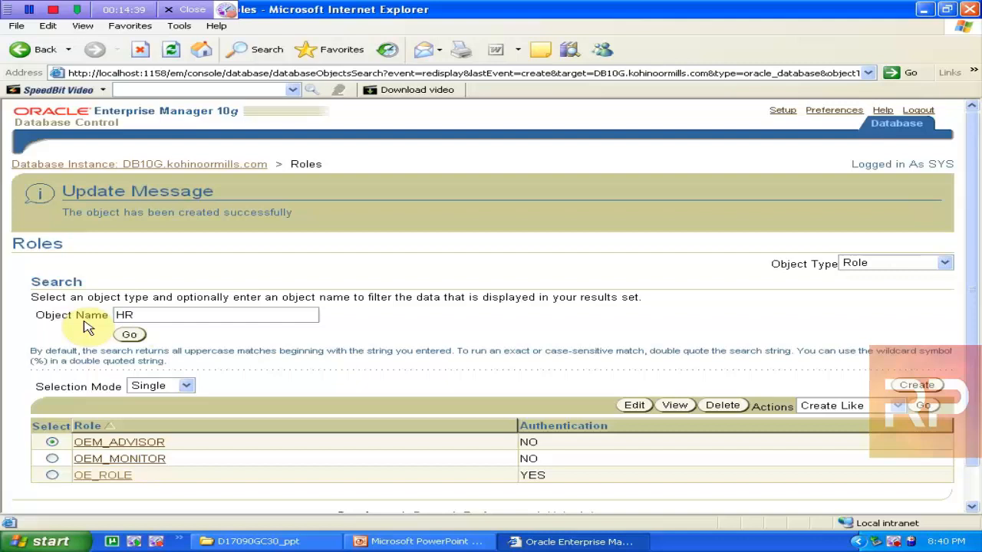
left_click(129, 335)
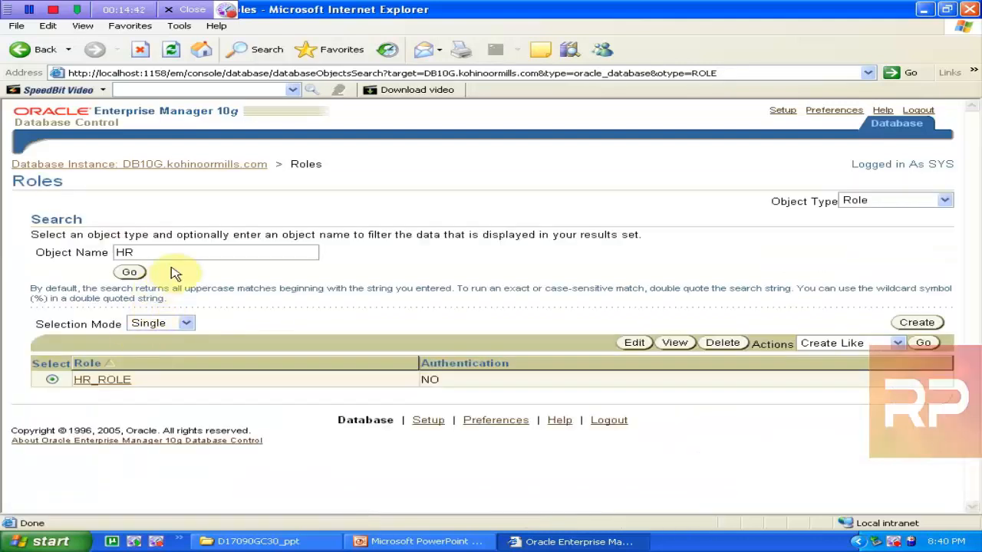
left_click_drag(158, 251, 73, 252)
type("OE")
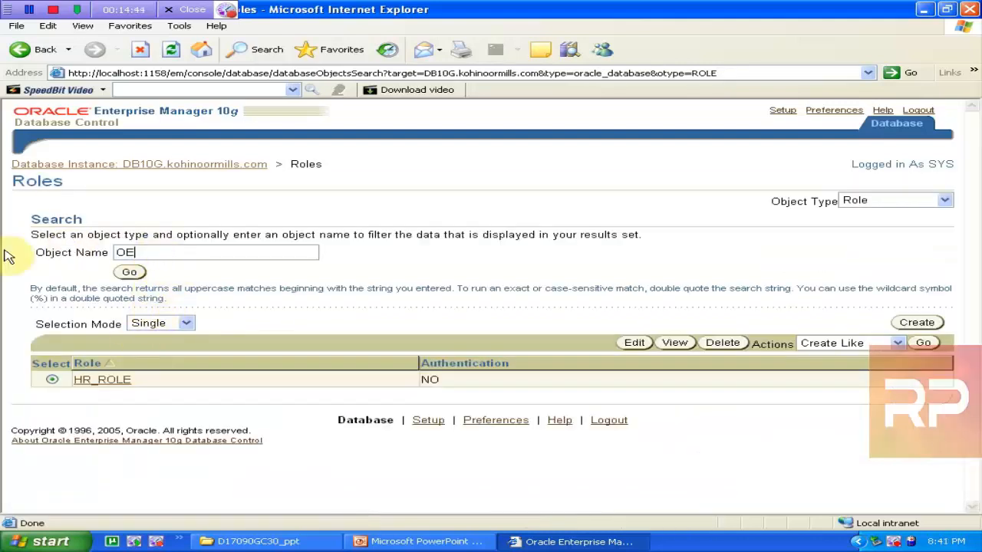
left_click(130, 273)
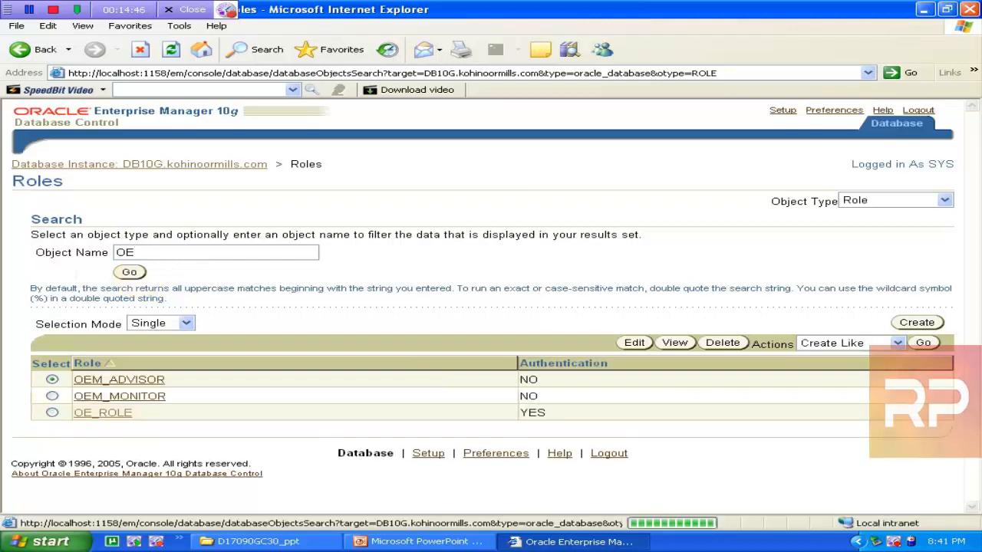
Start a new role MASTER_ROLE with Password authentication, entering and confirming its password
left_click(917, 323)
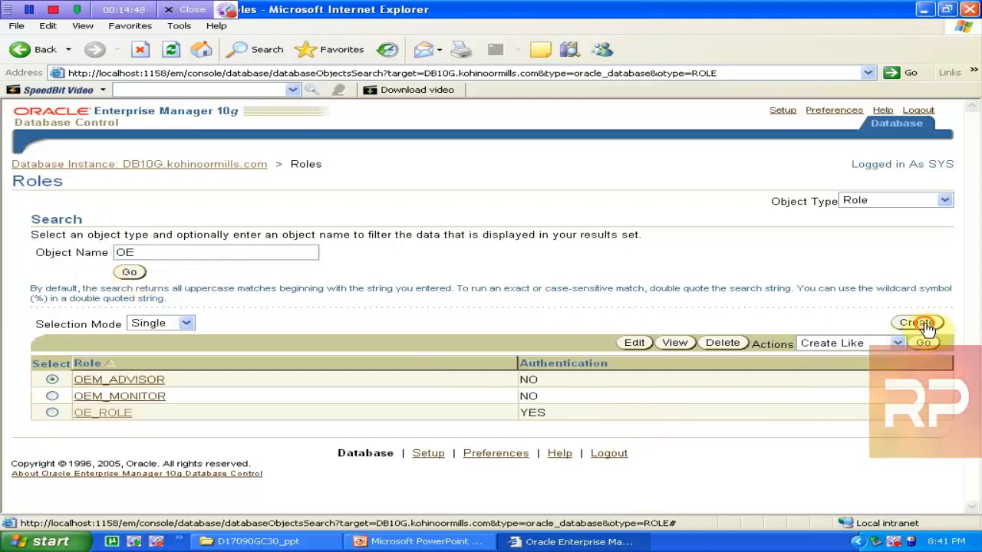
left_click(165, 240)
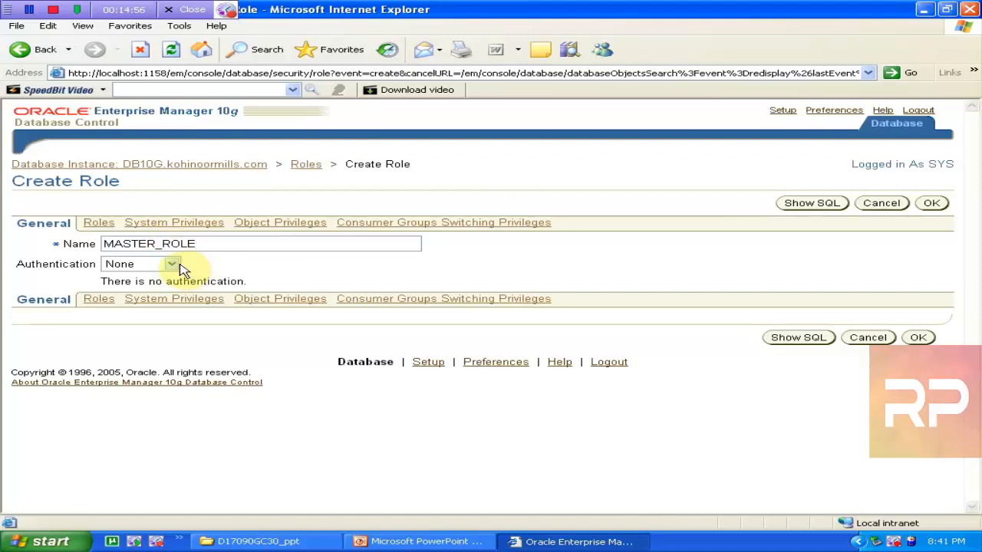
left_click(178, 264)
left_click(147, 292)
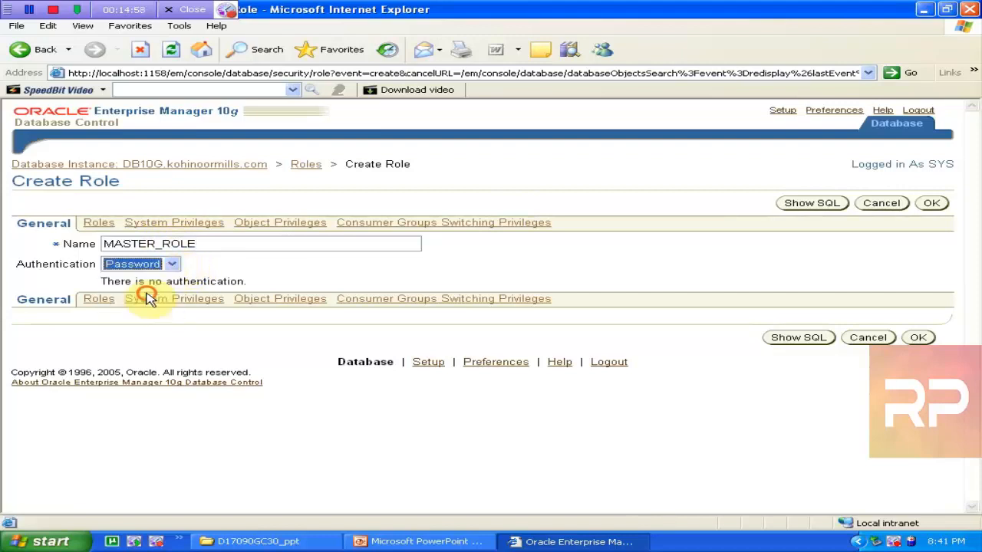
left_click(146, 286)
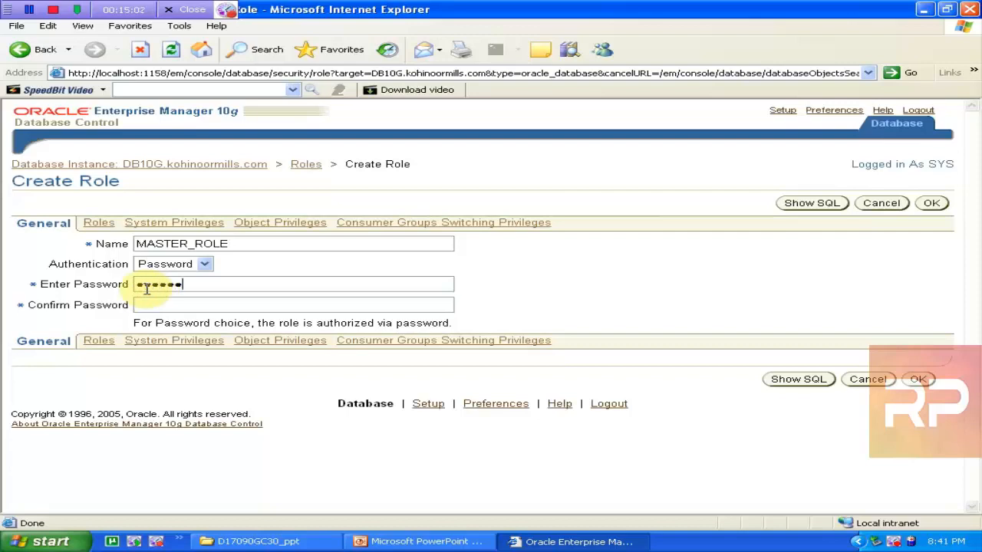
left_click(179, 305)
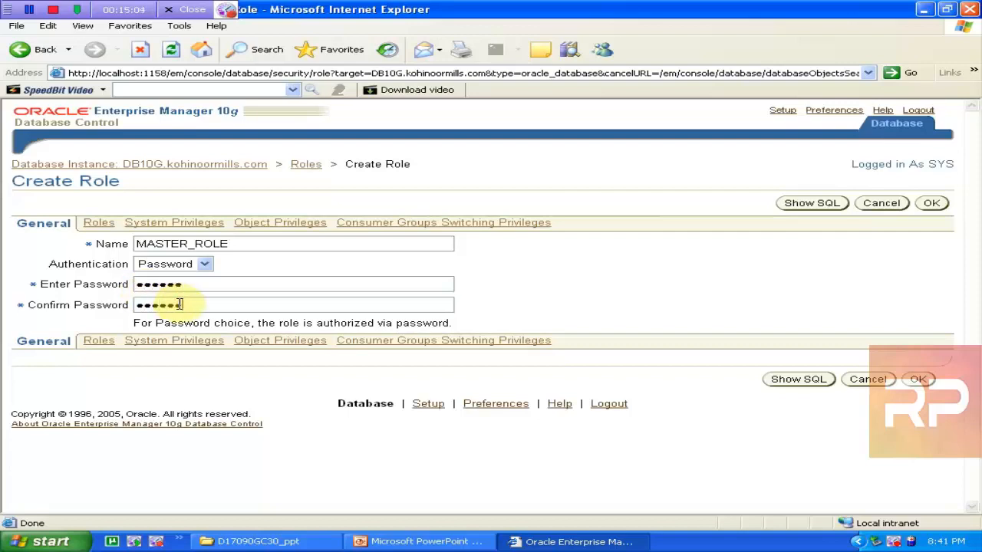
left_click(98, 223)
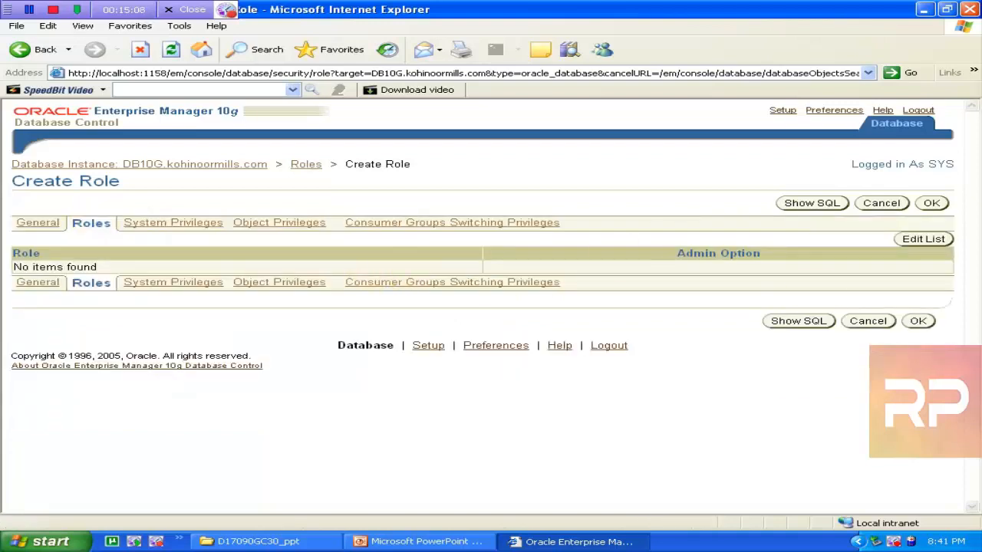
In the role list editor, move OE_ROLE from Available Roles to Selected Roles
left_click(924, 239)
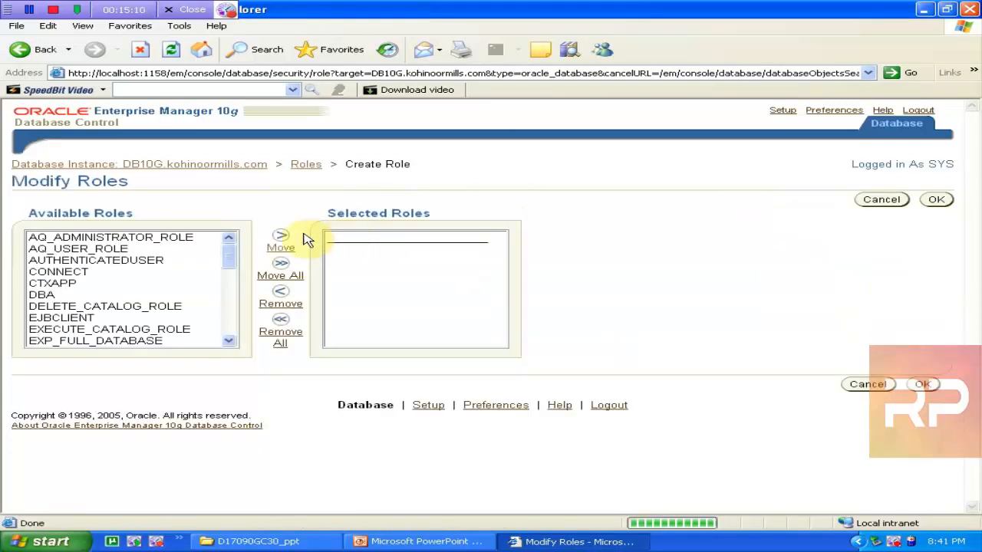
left_click(115, 261)
key("o")
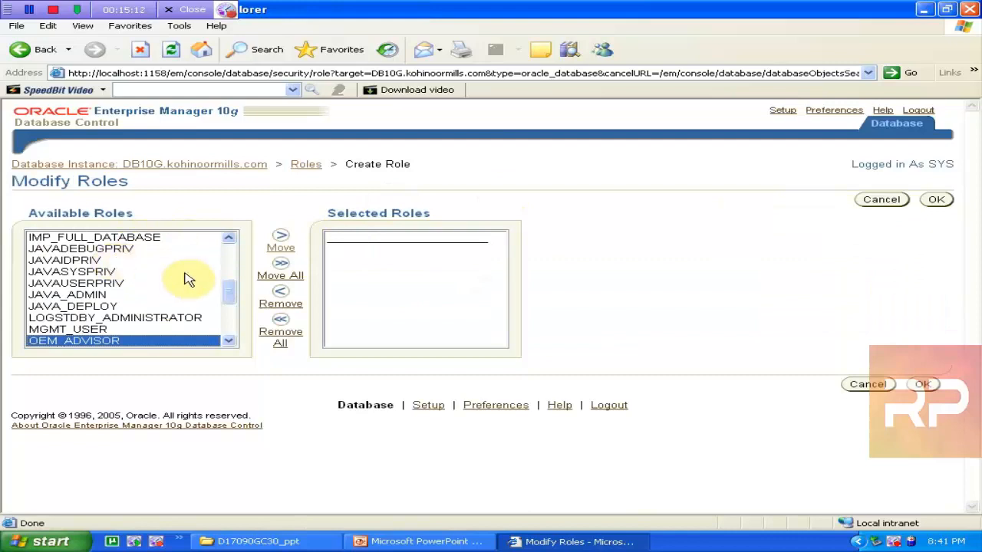
left_click(228, 340)
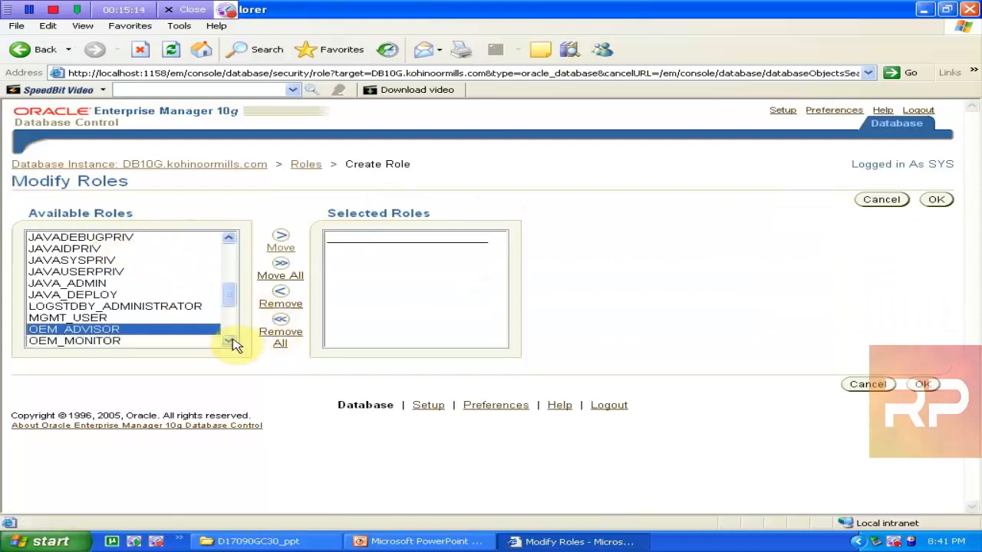
left_click(228, 341)
left_click(77, 318)
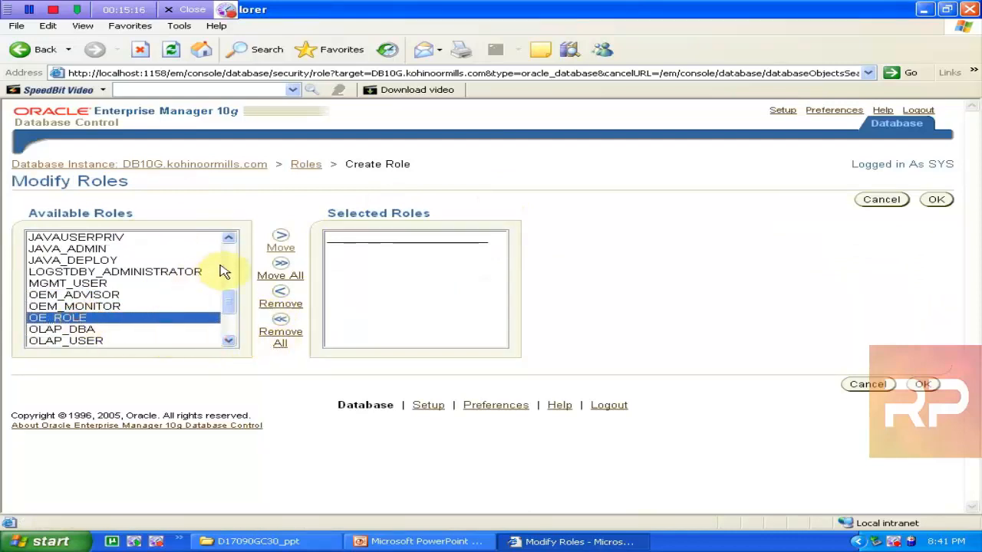
left_click(279, 252)
Also move HR_ROLE to Selected Roles and confirm the list
left_click(48, 296)
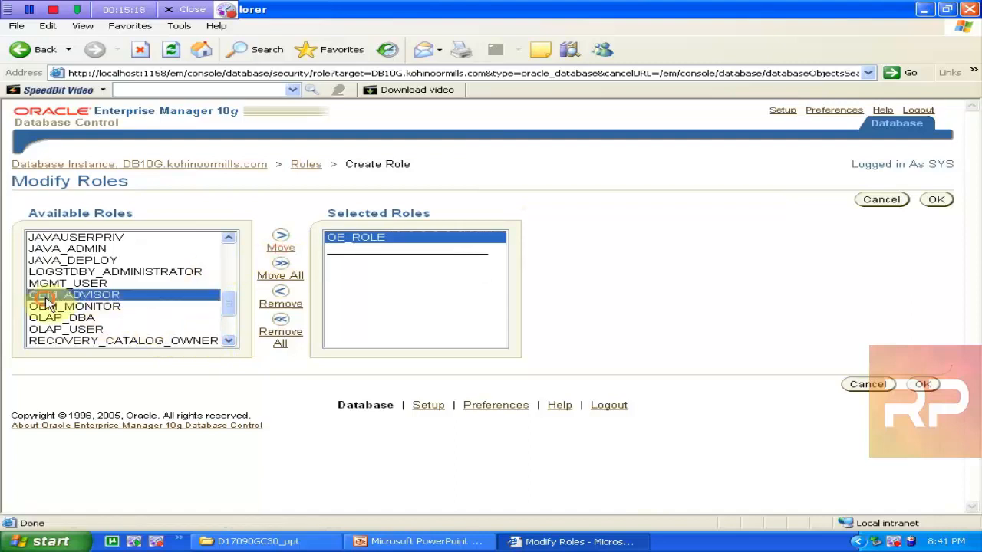
left_click(48, 306)
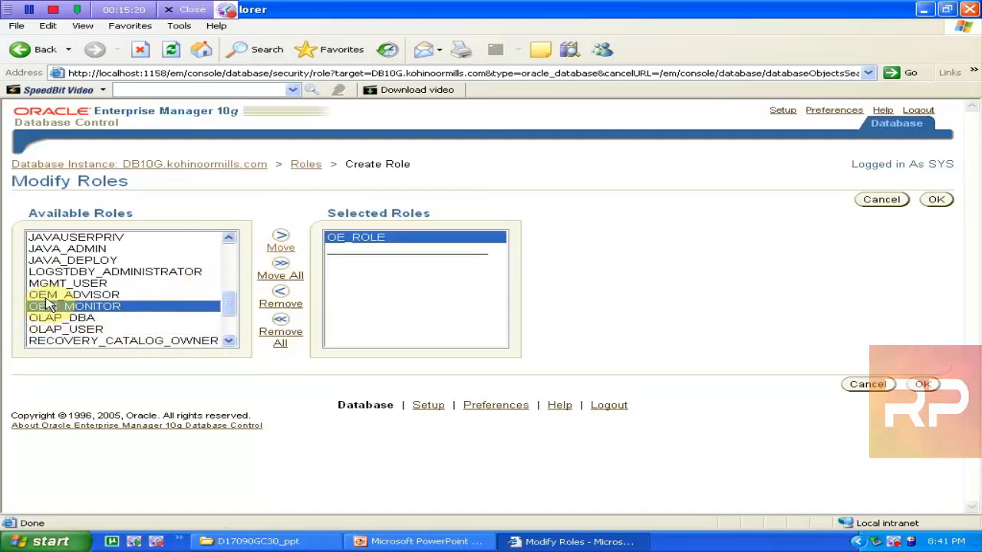
key("Down")
key("Down")
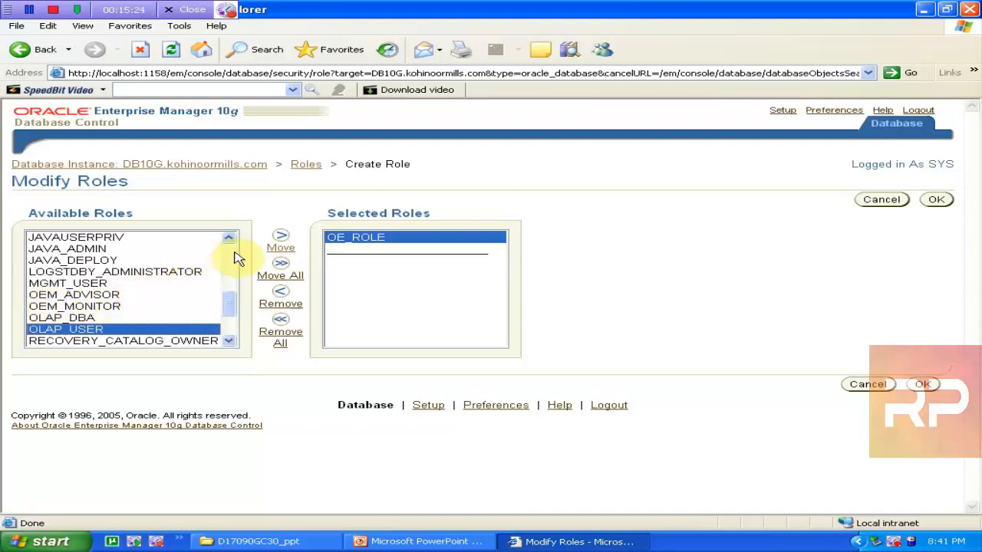
scroll(233, 254, "up", 3)
left_click(115, 250)
key("Down")
key("Down")
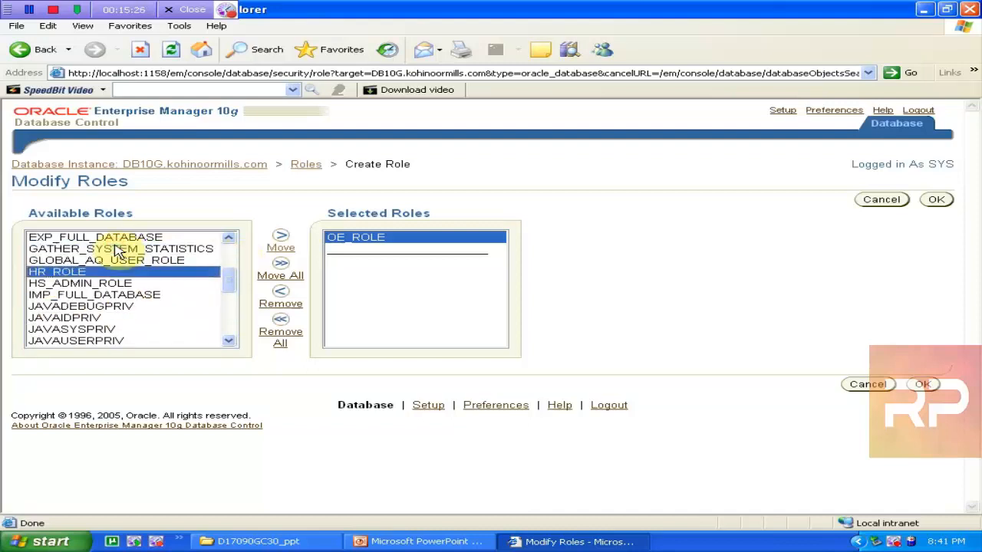
left_click(282, 250)
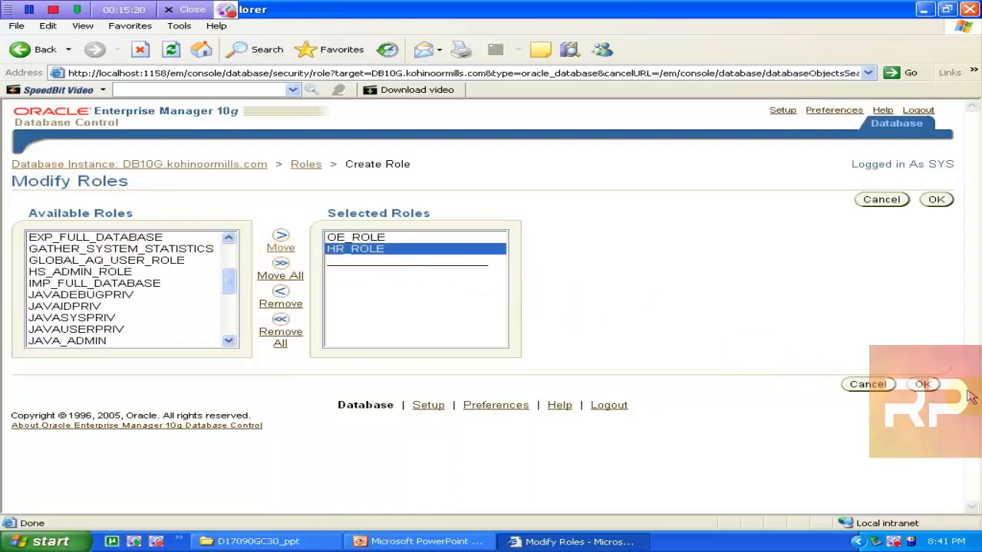
left_click(930, 384)
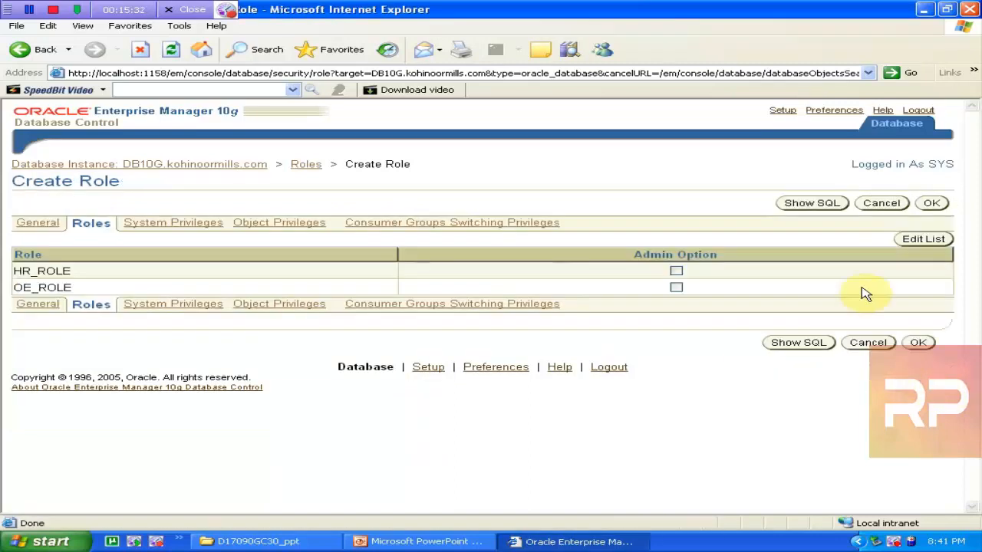
Preview the SQL, create MASTER_ROLE, and go back to the DB10G instance's Administration page
left_click(813, 204)
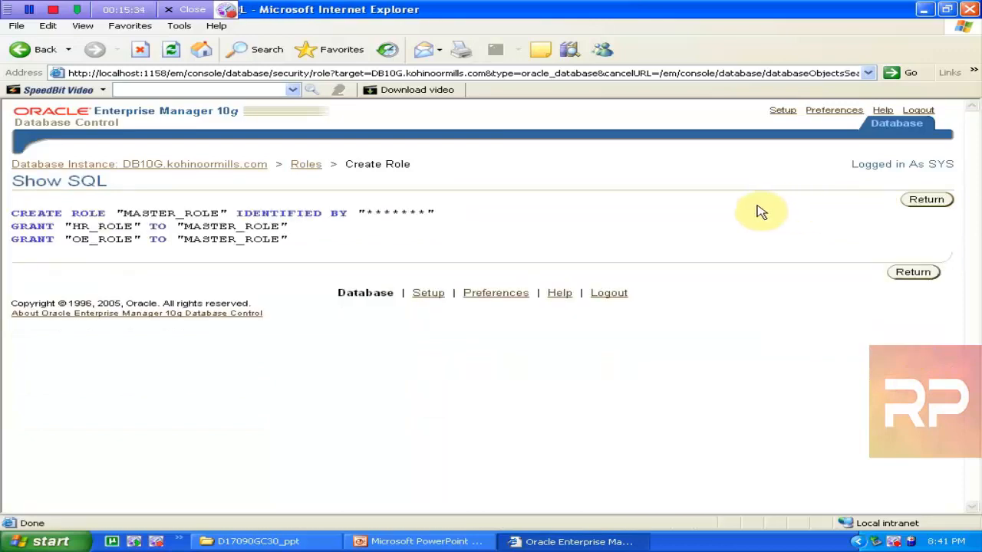
left_click(928, 201)
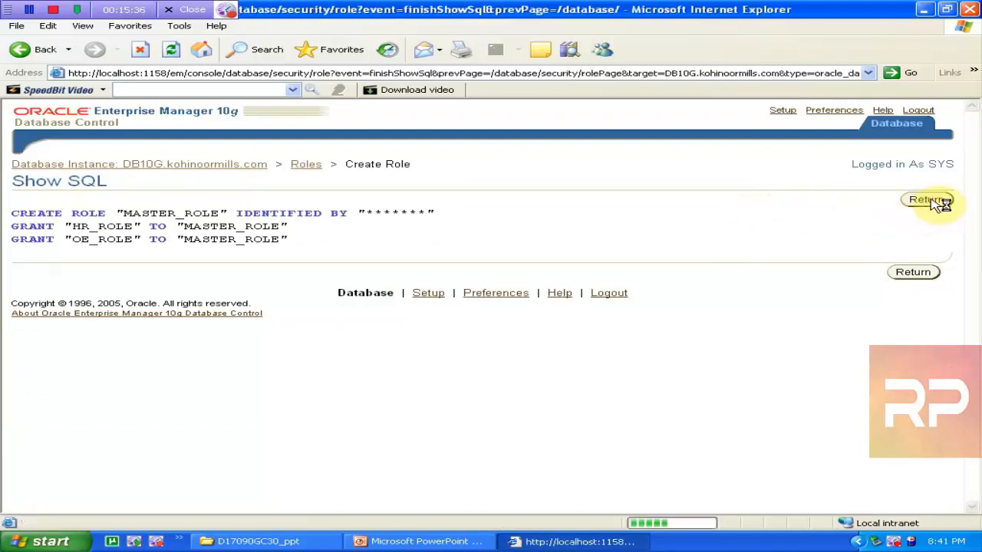
left_click(934, 203)
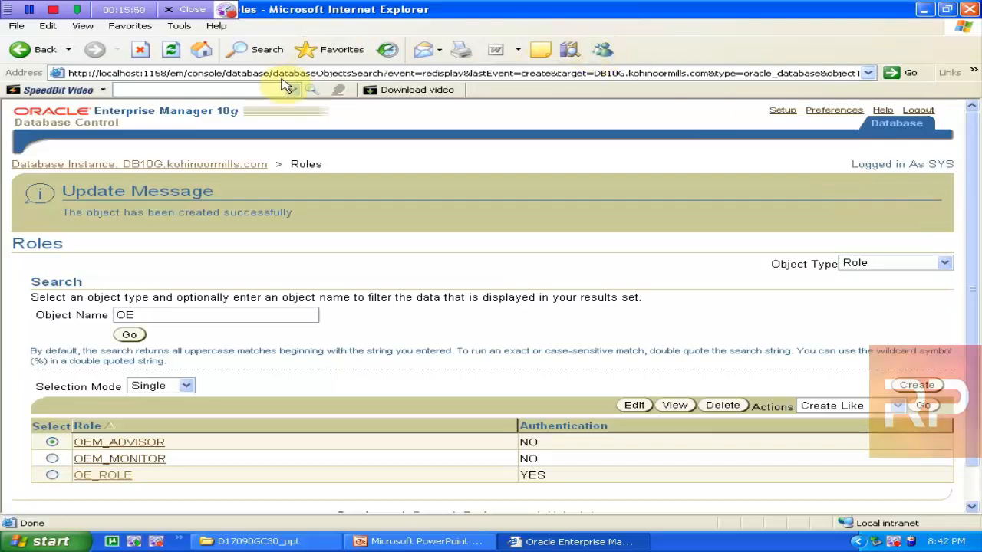
left_click(154, 165)
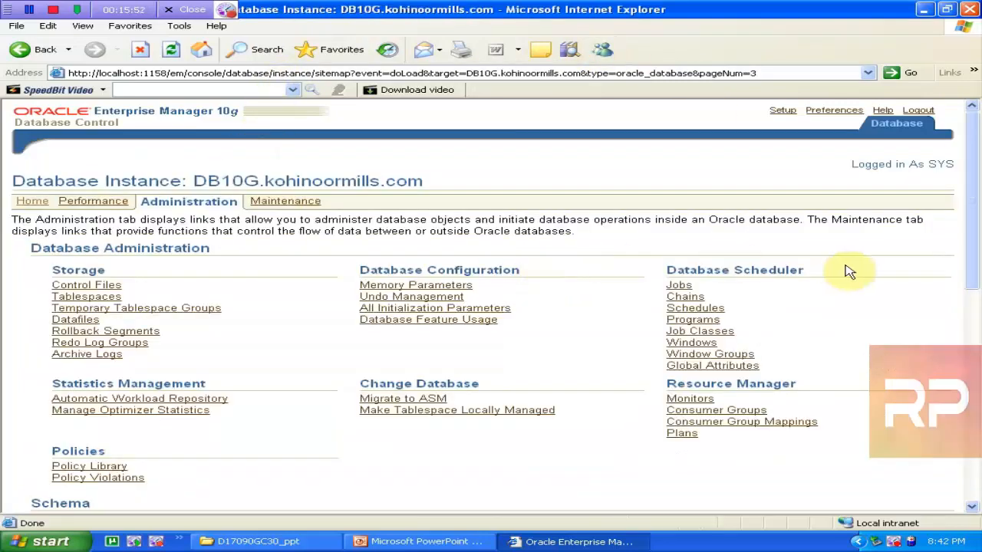
Open the Users list, search for names matching SCOTT, and view the PUBLIC user's details
left_click_drag(970, 241, 965, 366)
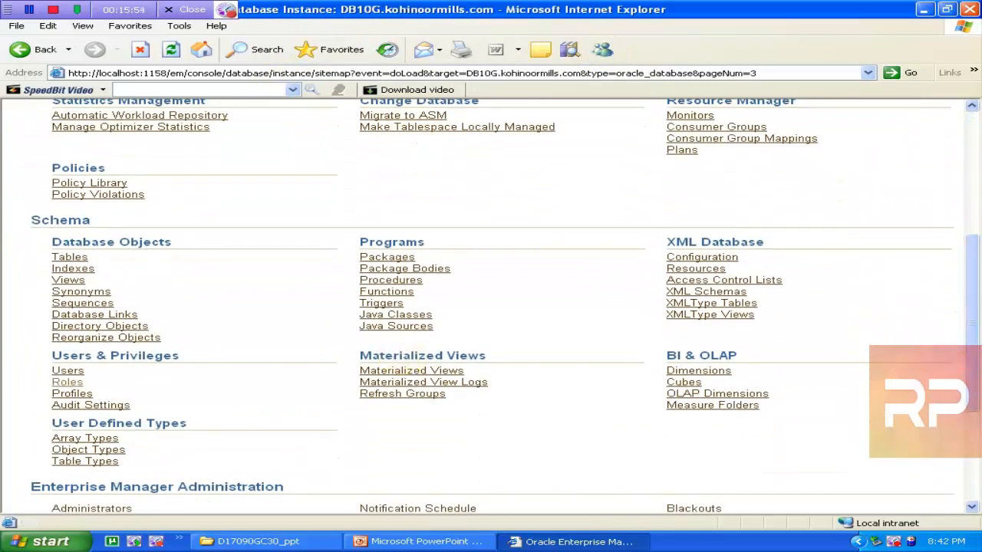
left_click(68, 371)
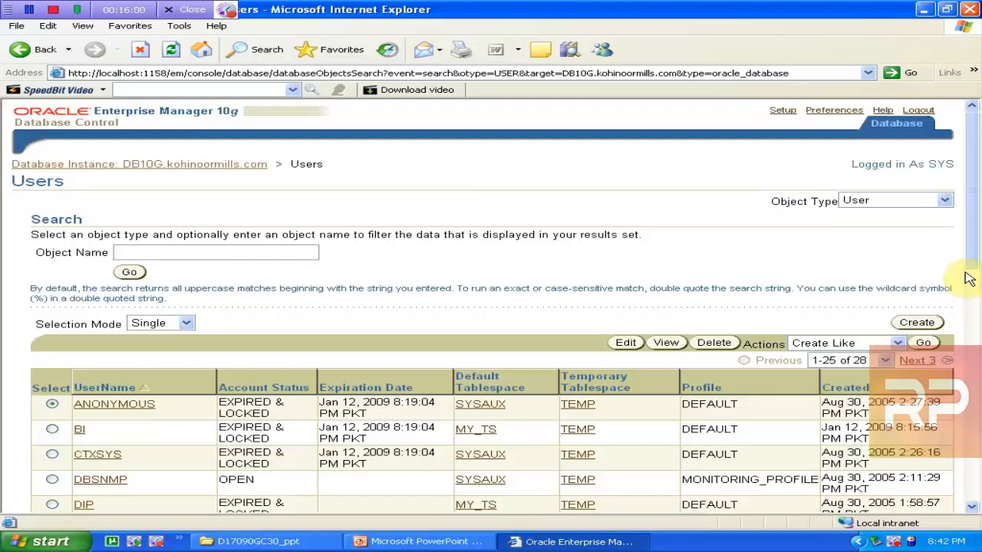
left_click_drag(971, 255, 963, 218)
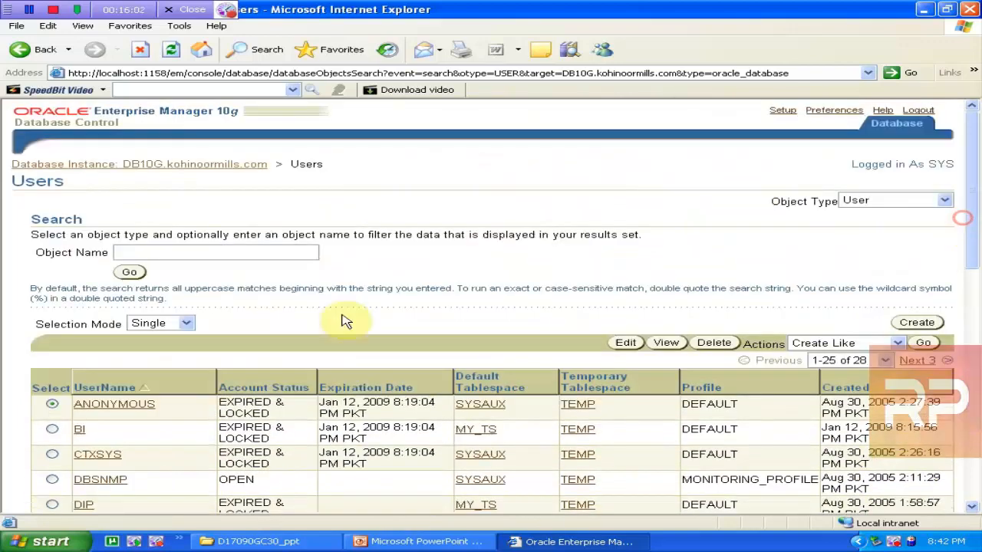
left_click(174, 253)
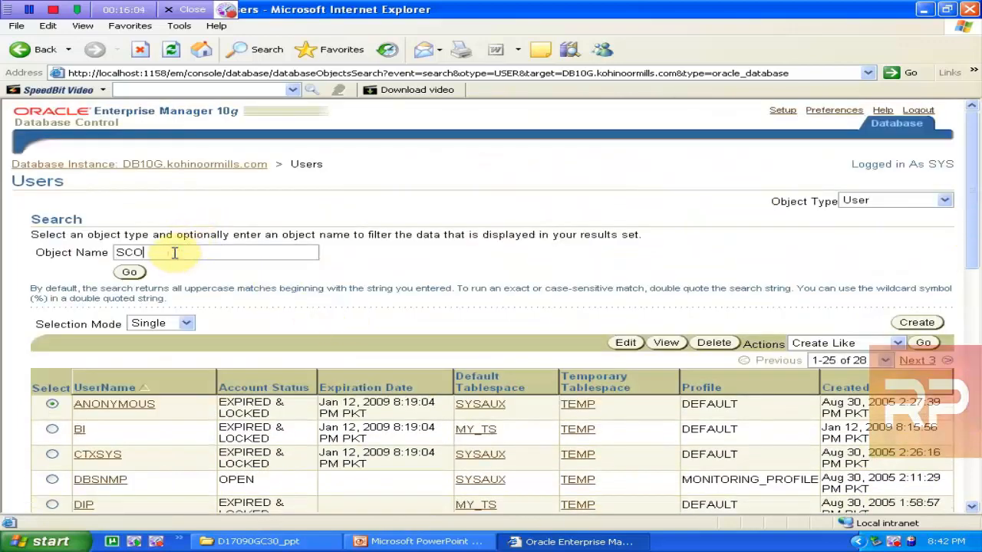
left_click(129, 272)
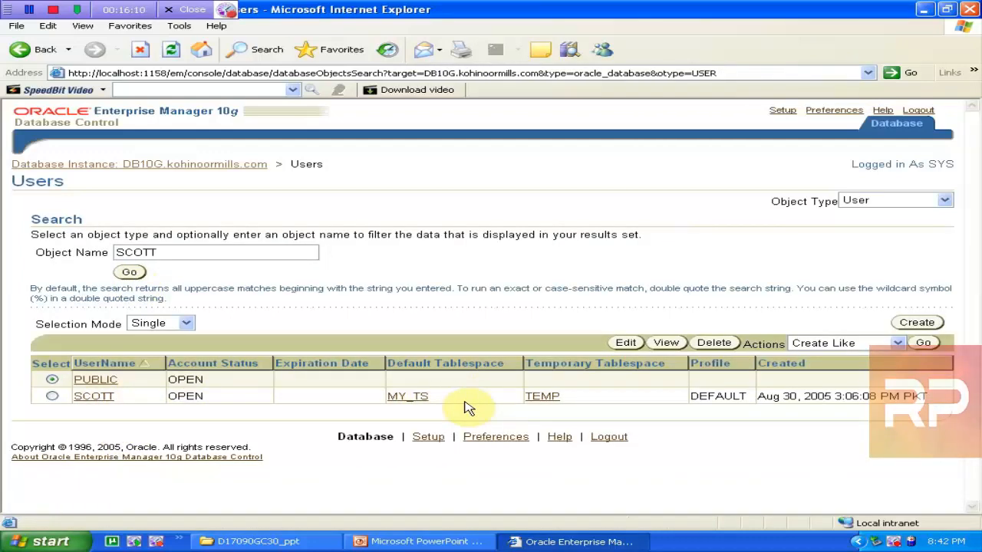
left_click(644, 343)
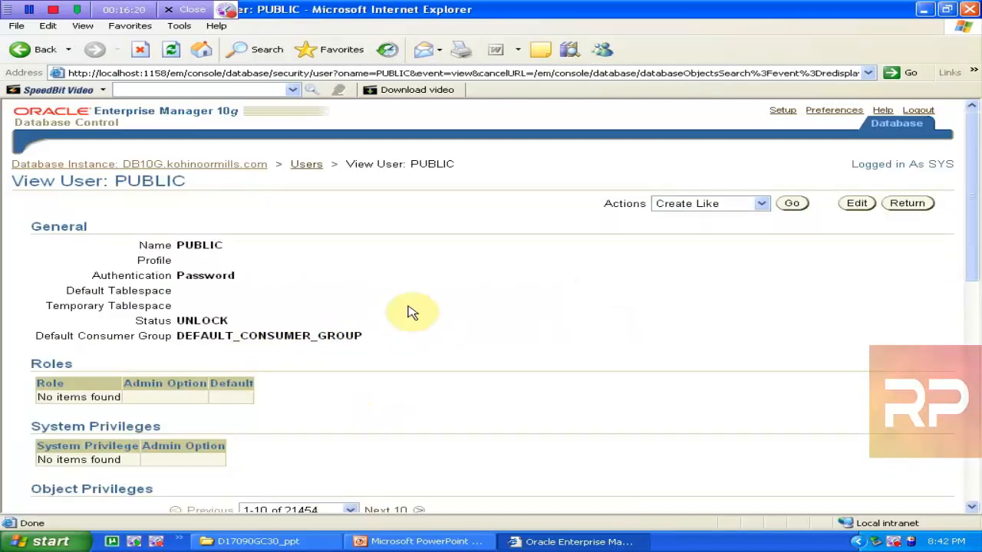
left_click_drag(968, 202, 916, 179)
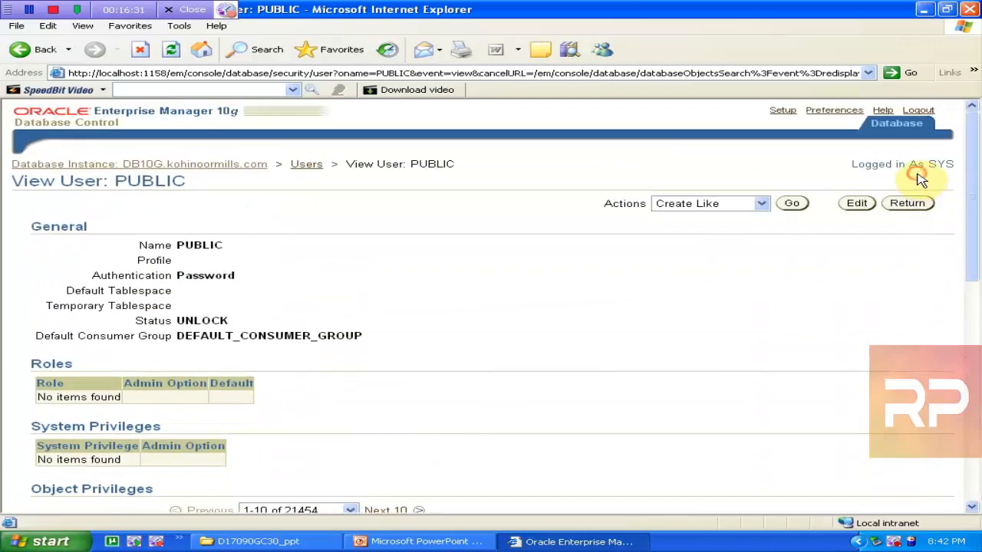
left_click(304, 167)
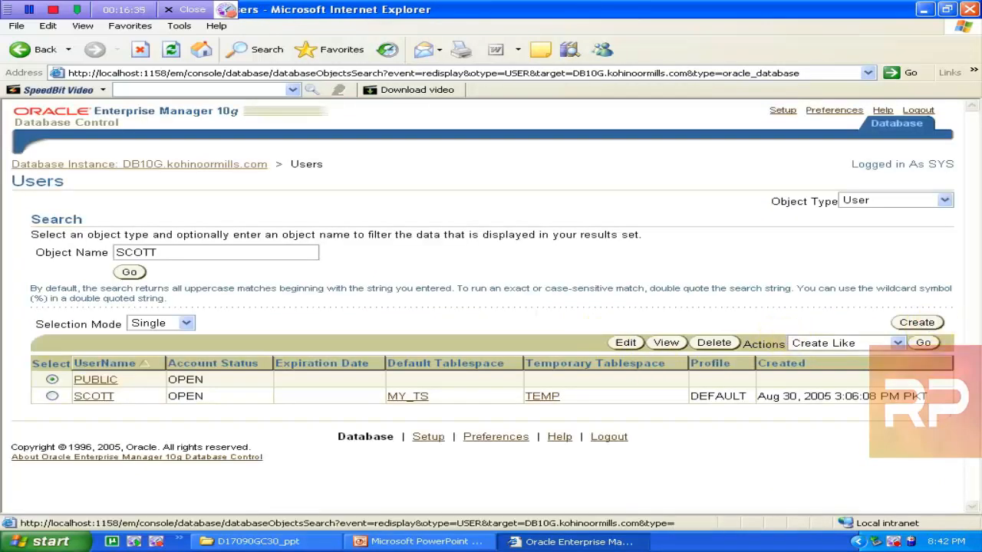
Start a new user YASIR with the DEFAULT profile and password authentication, entering the password
left_click(917, 323)
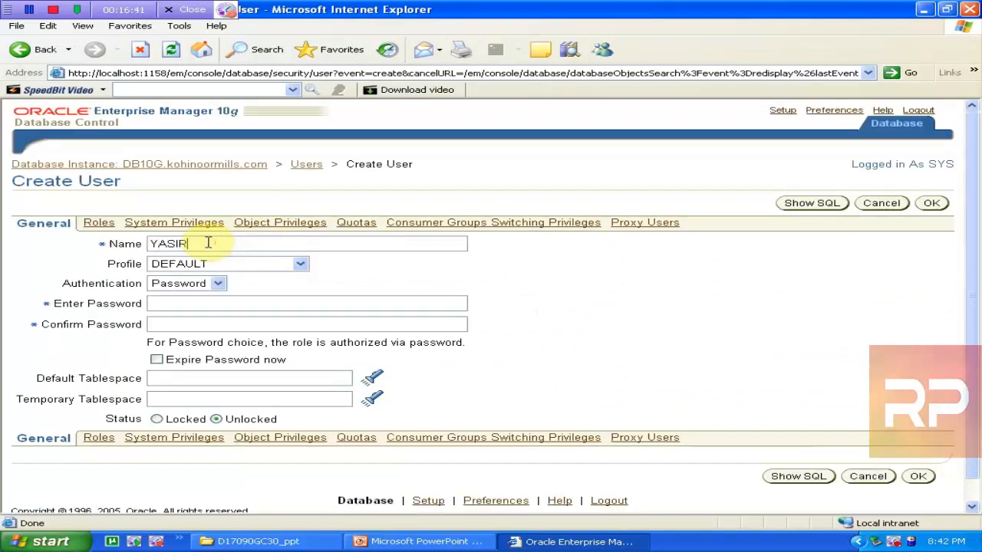
left_click(300, 264)
left_click(299, 266)
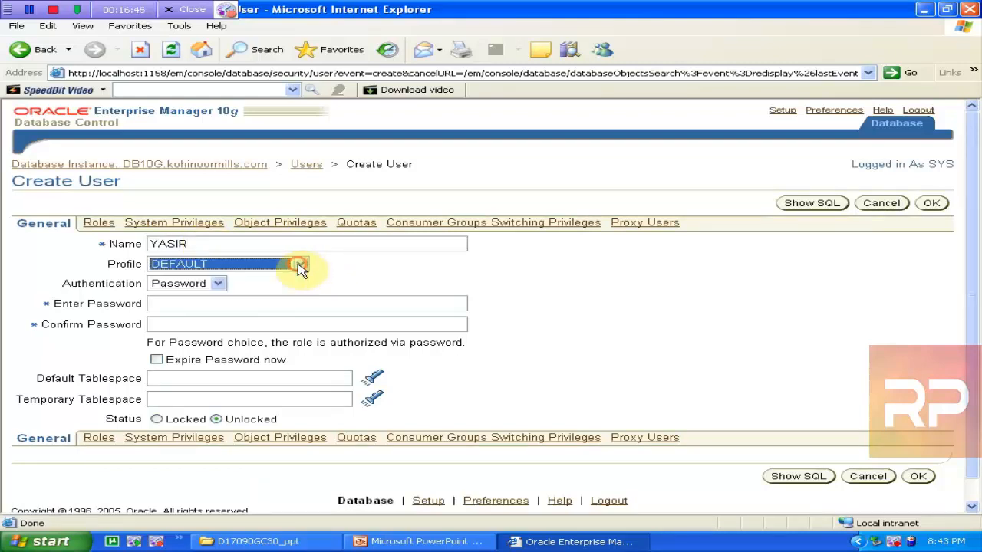
left_click(219, 283)
left_click(219, 285)
left_click(211, 303)
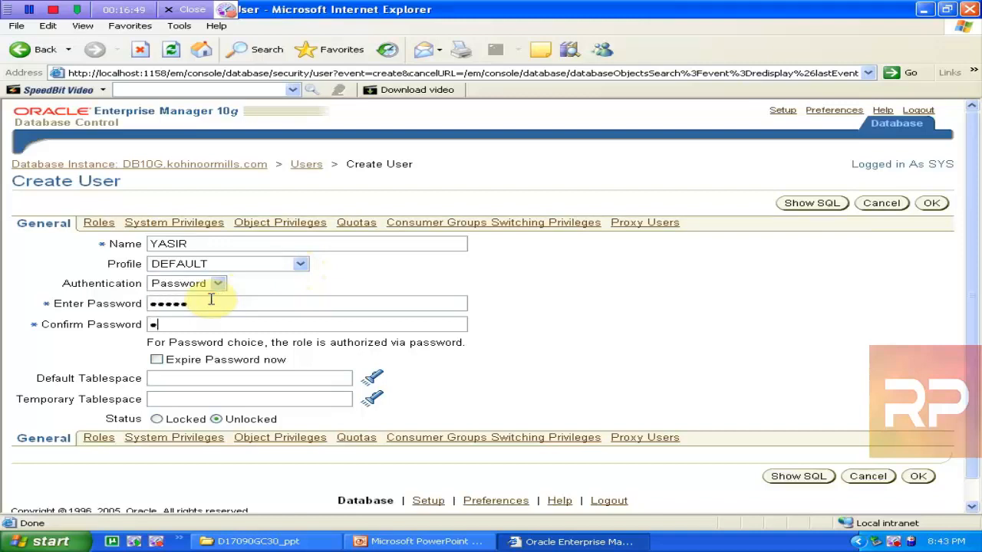
Pick USERS as the default tablespace and TEMP as the temporary tablespace
left_click(220, 376)
left_click(373, 379)
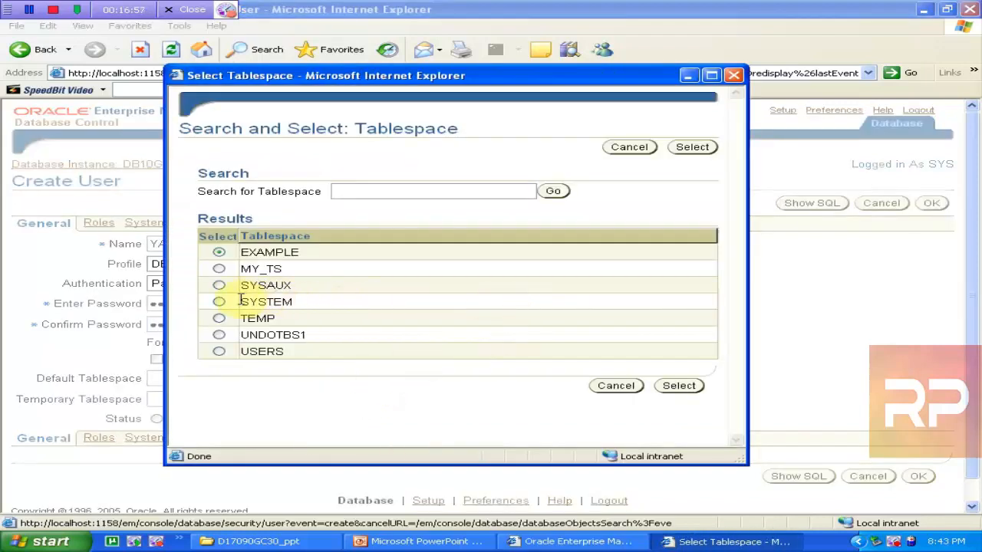
left_click(220, 352)
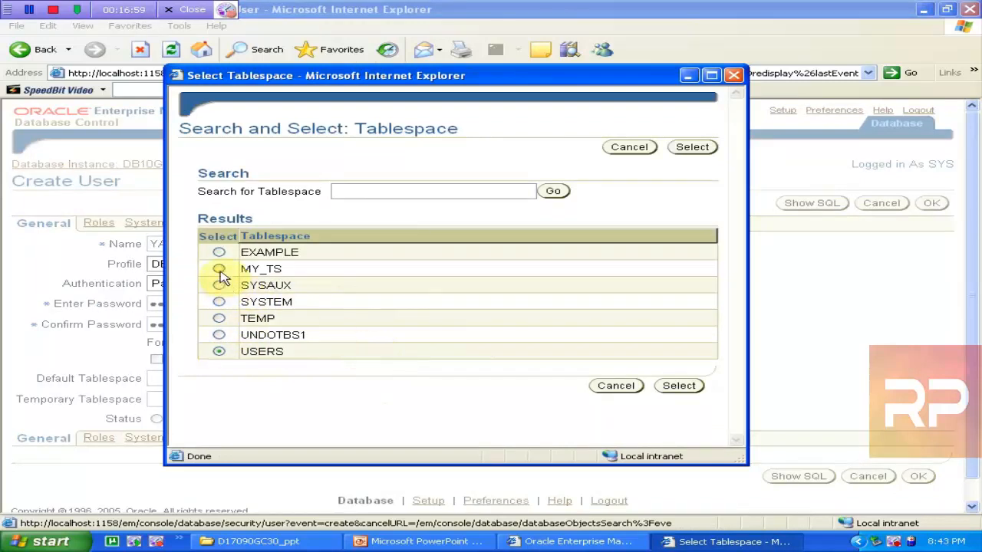
left_click(219, 256)
left_click(220, 352)
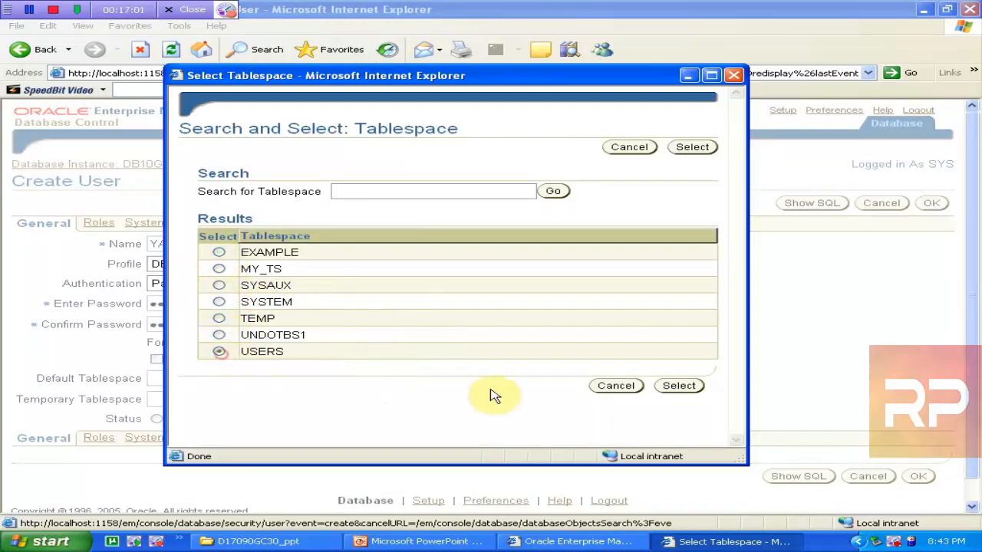
left_click(679, 386)
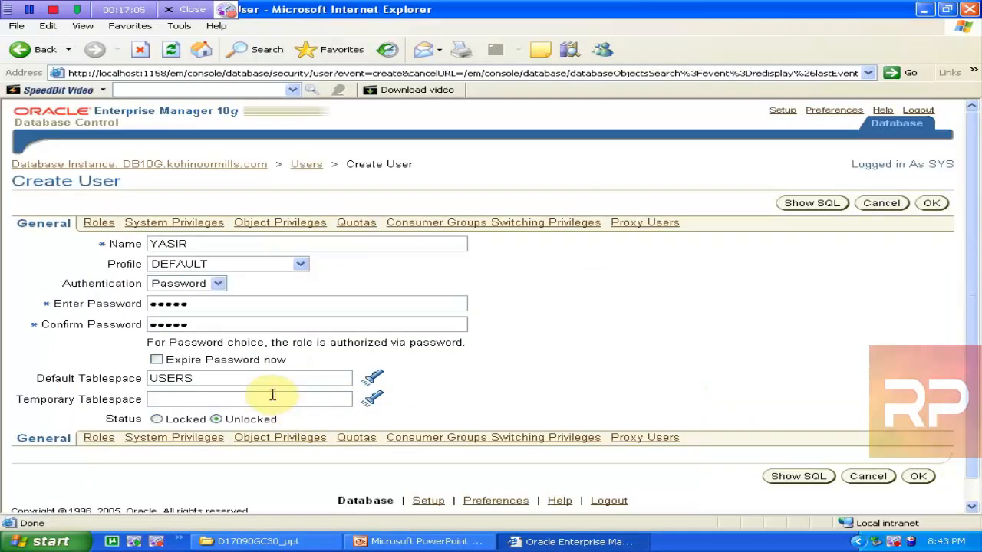
left_click(373, 401)
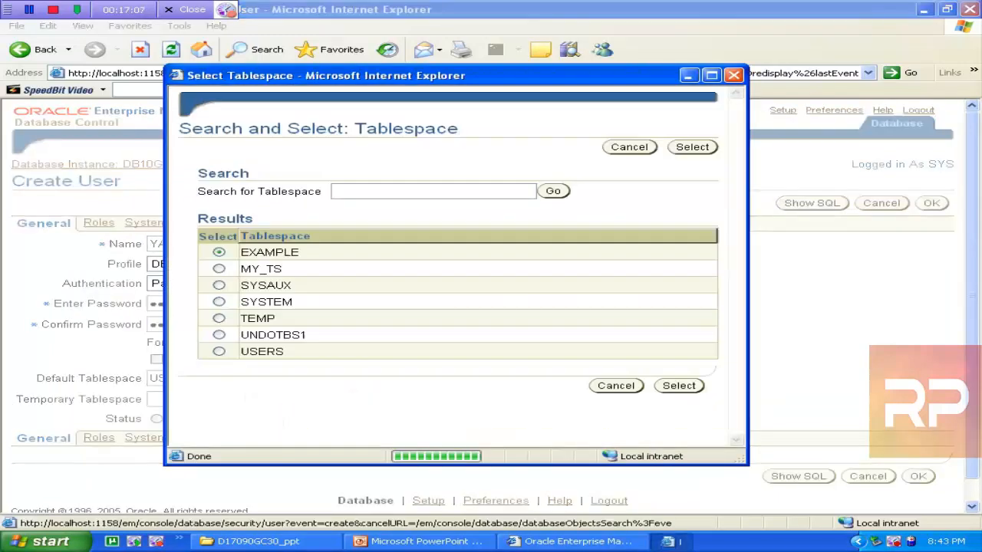
left_click(218, 319)
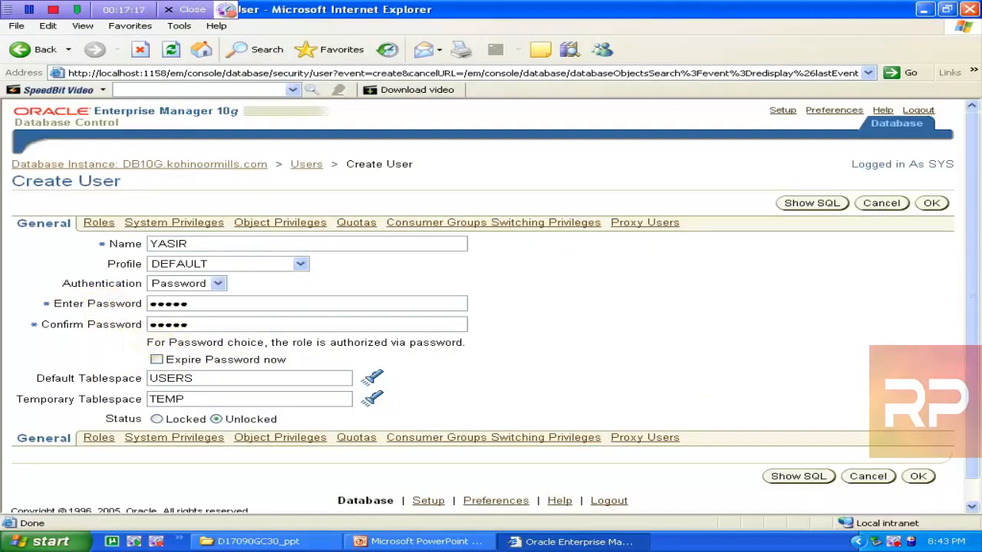
Add MASTER_ROLE to YASIR's granted roles and create the user
left_click(98, 229)
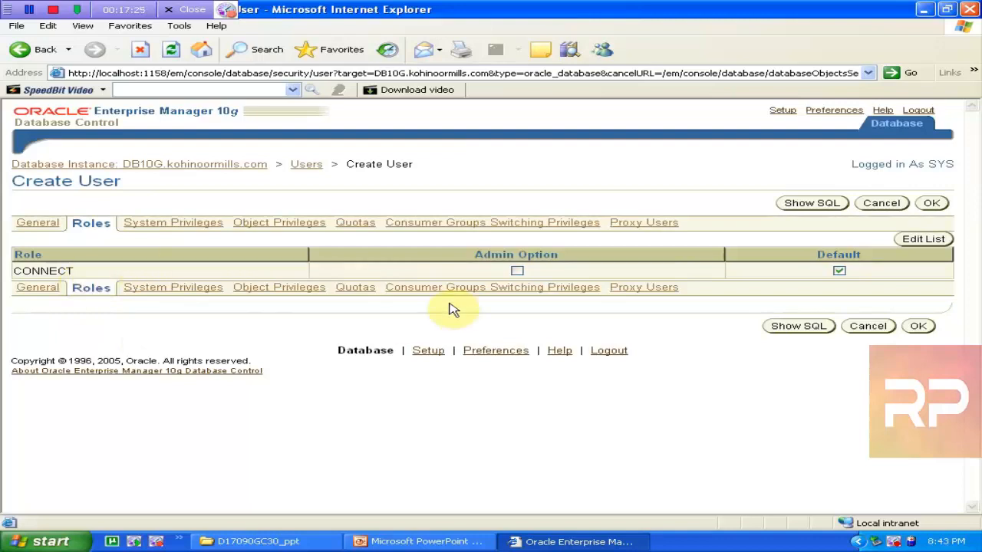
left_click(905, 242)
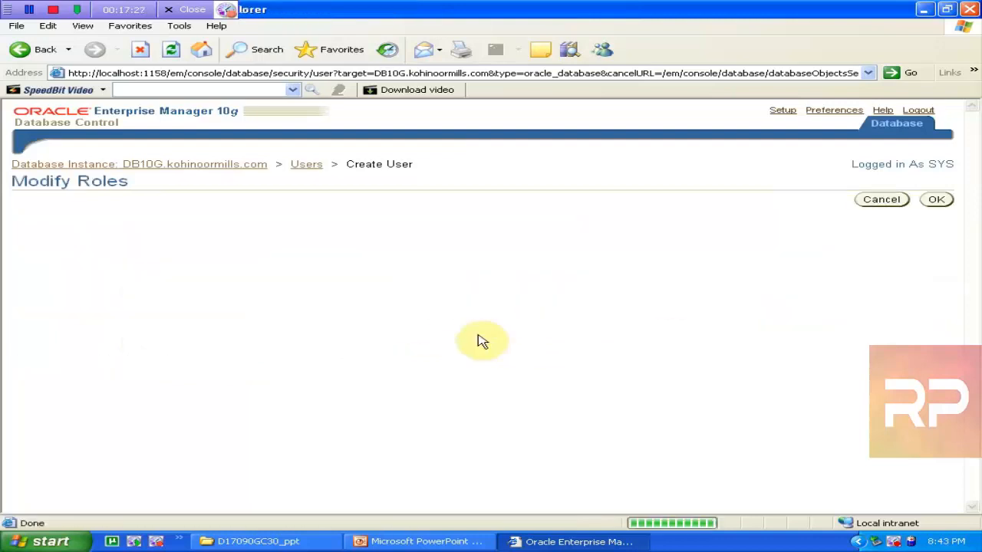
left_click(54, 284)
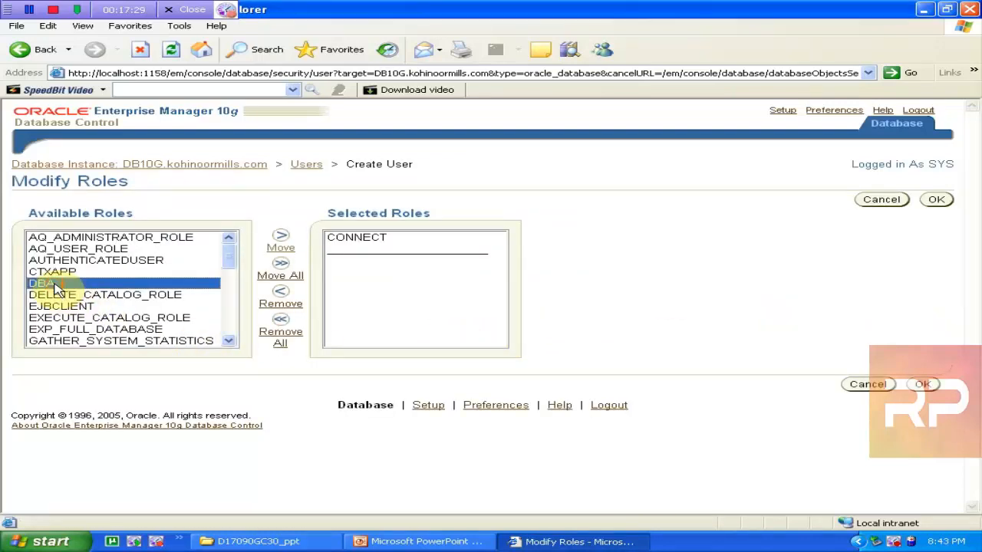
key("m")
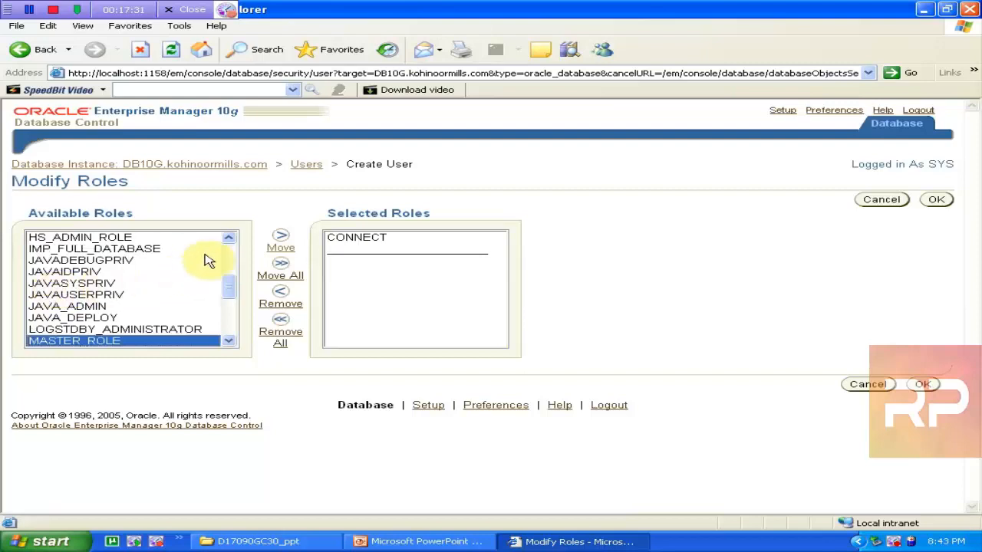
left_click(281, 242)
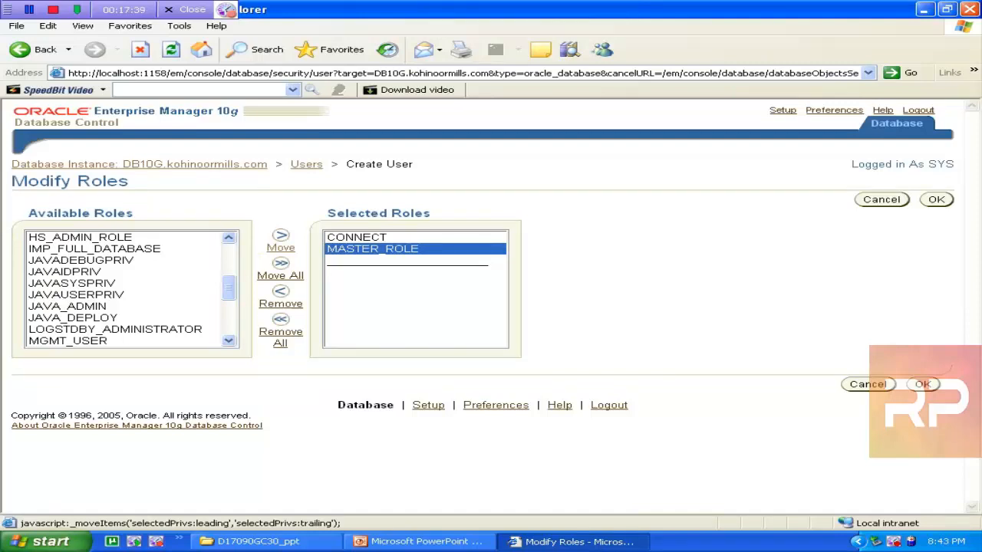
left_click(923, 384)
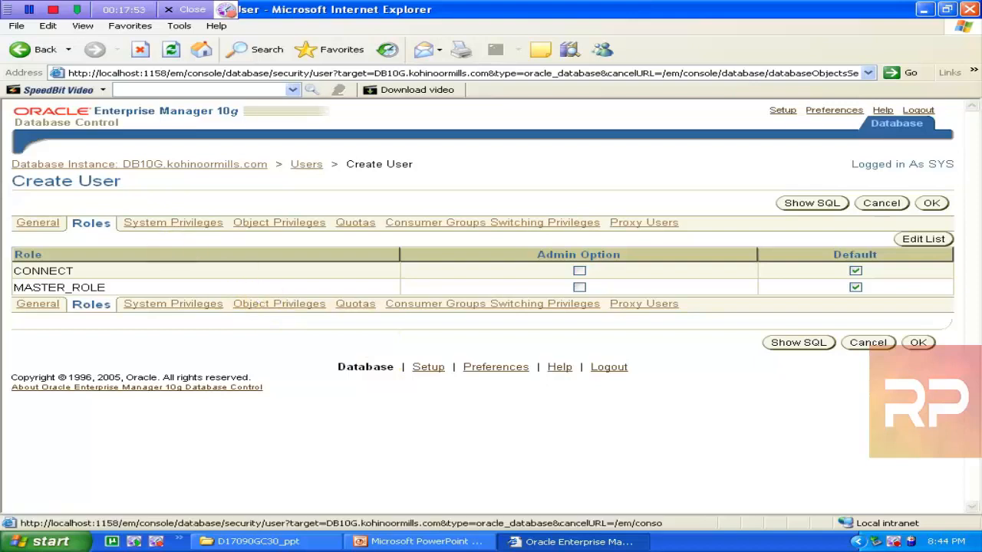
left_click(933, 204)
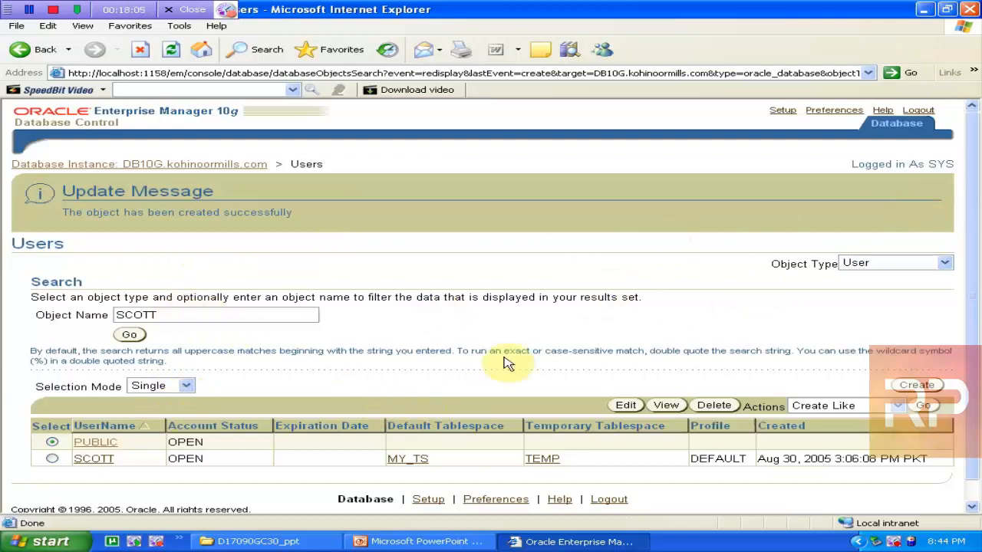
Start another user named ATIF, enter its password, and type USERS as default tablespace
left_click(917, 384)
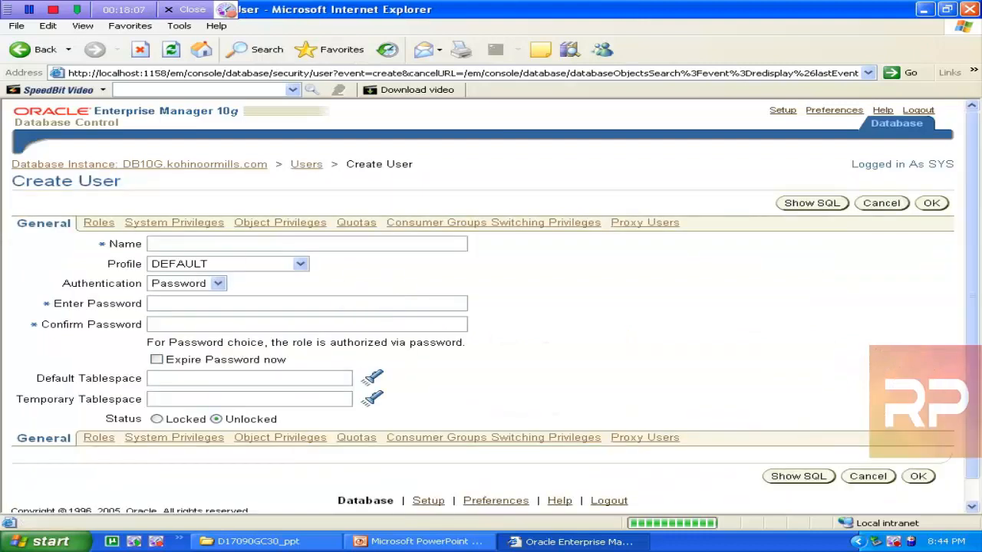
left_click(188, 243)
type("ATIF")
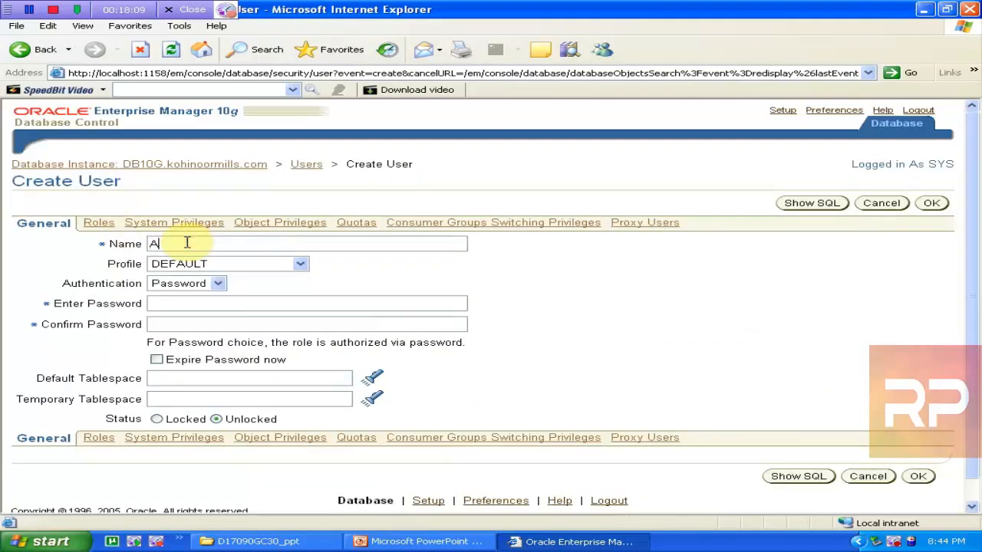
left_click(198, 306)
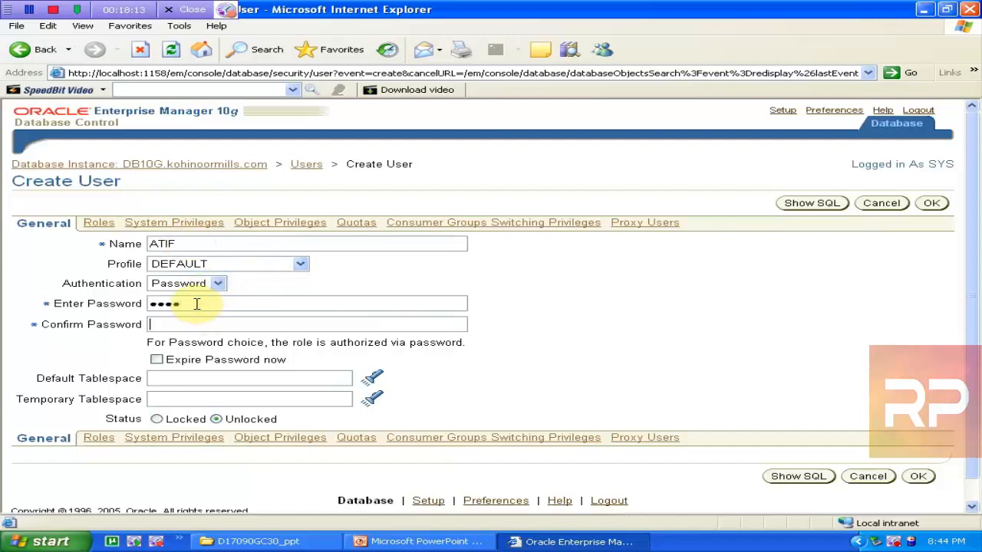
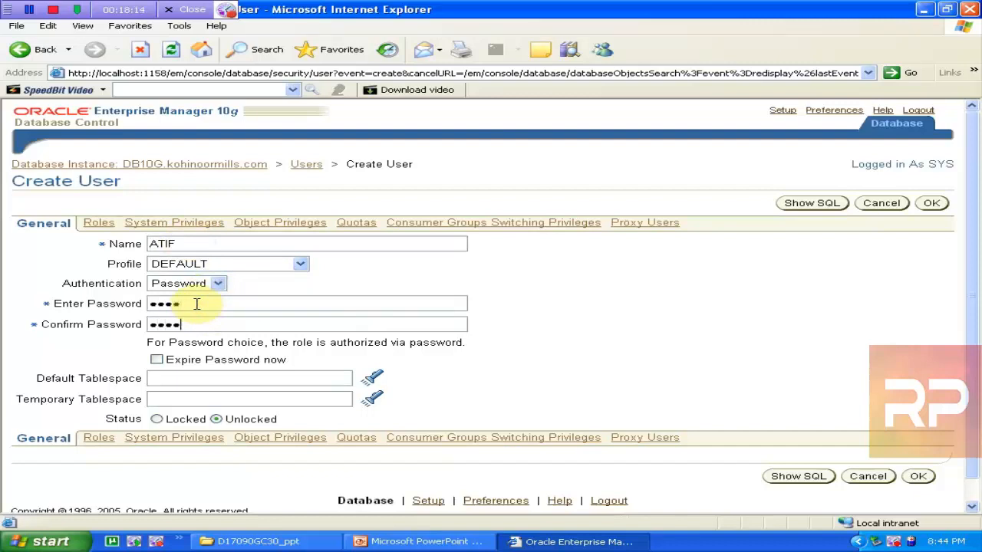
left_click(170, 378)
type("USERS")
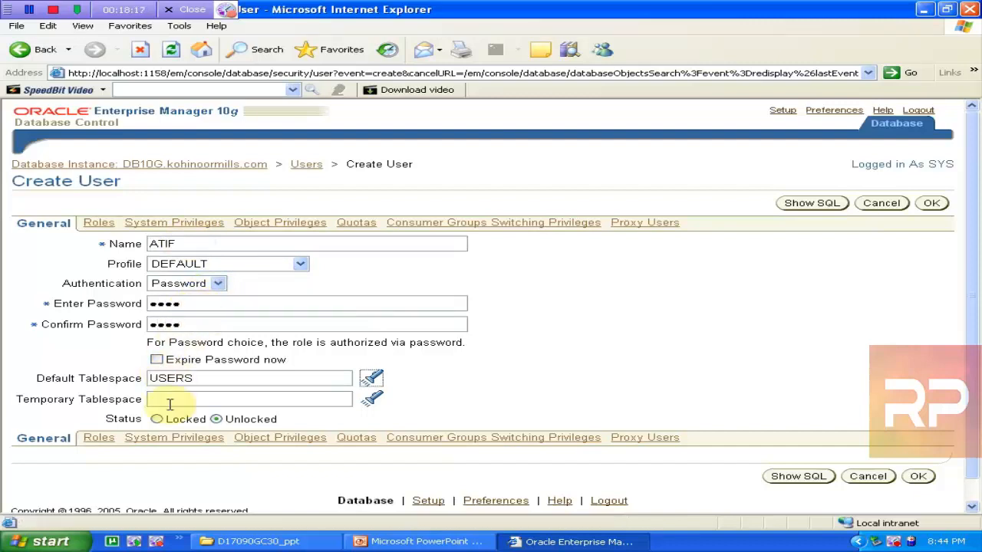
Pick TEMP as the temporary tablespace from the tablespace picker
left_click(195, 401)
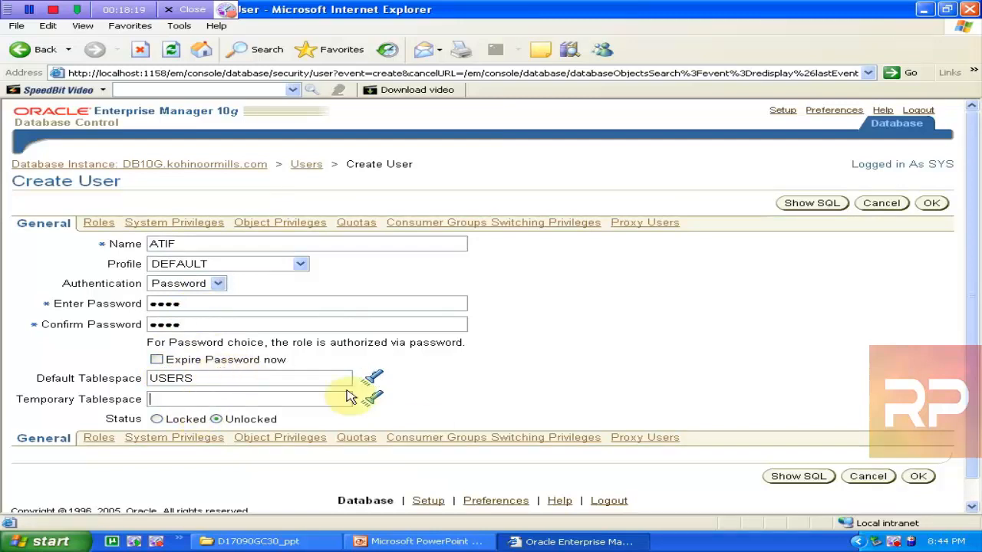
left_click(371, 399)
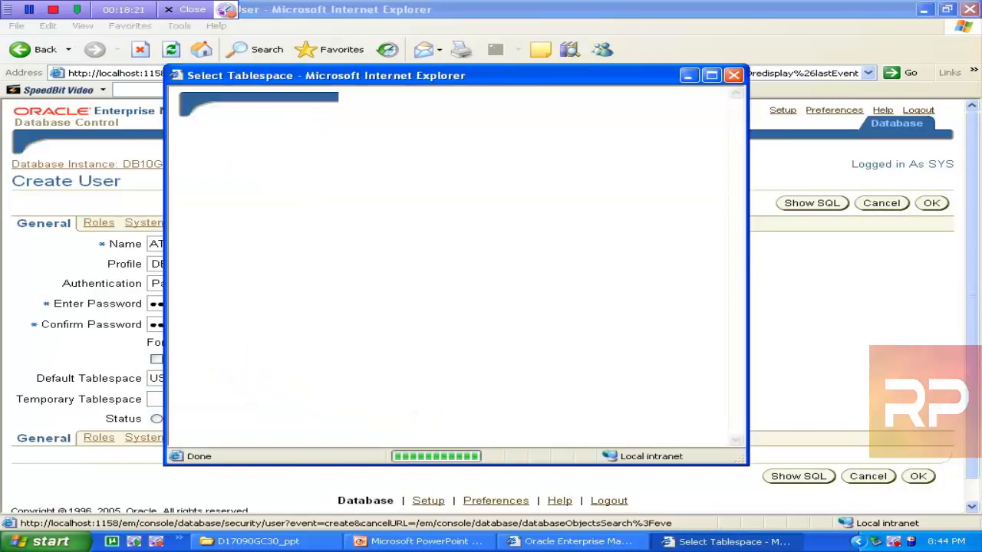
left_click(218, 318)
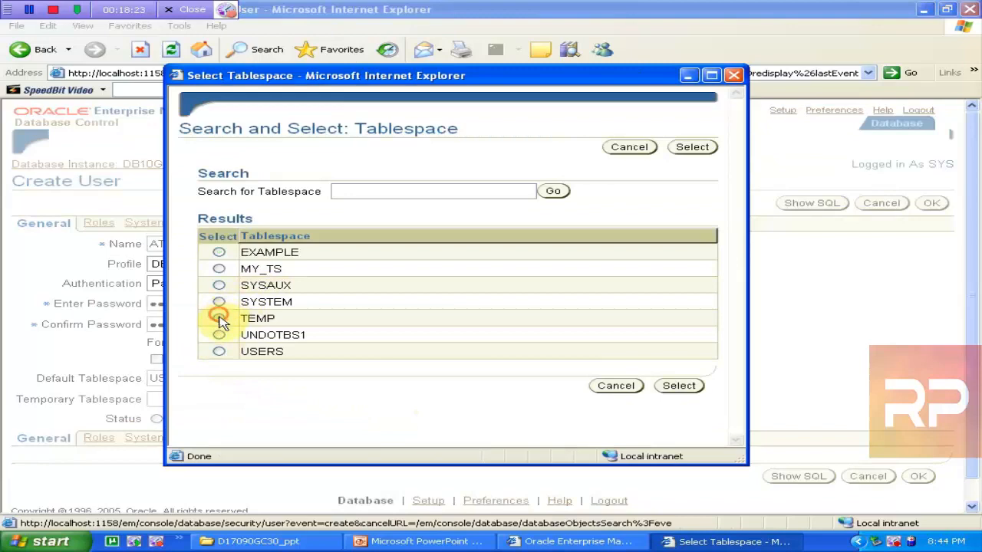
left_click(679, 386)
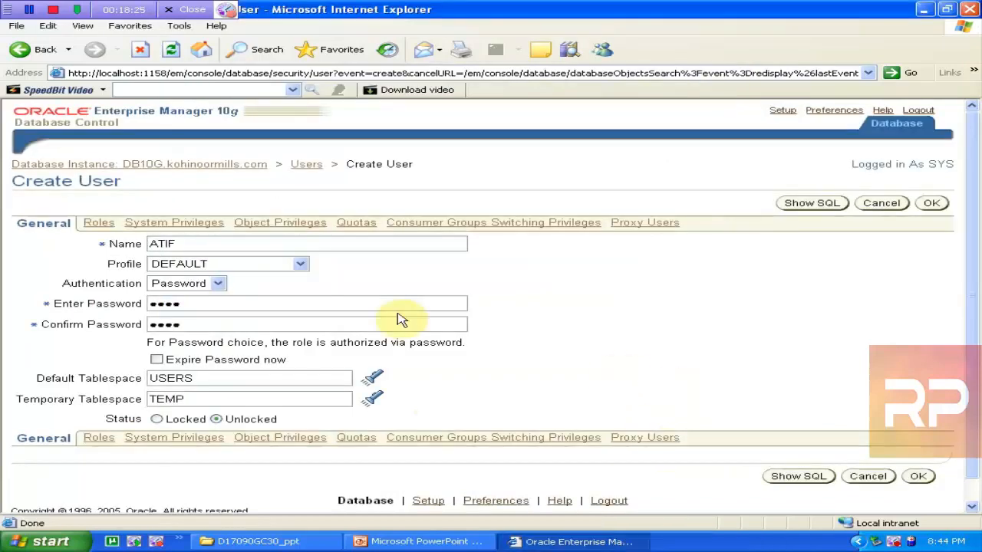
Add HR_ROLE and OE_ROLE to ATIF's selected roles next to CONNECT and confirm the list
left_click(91, 222)
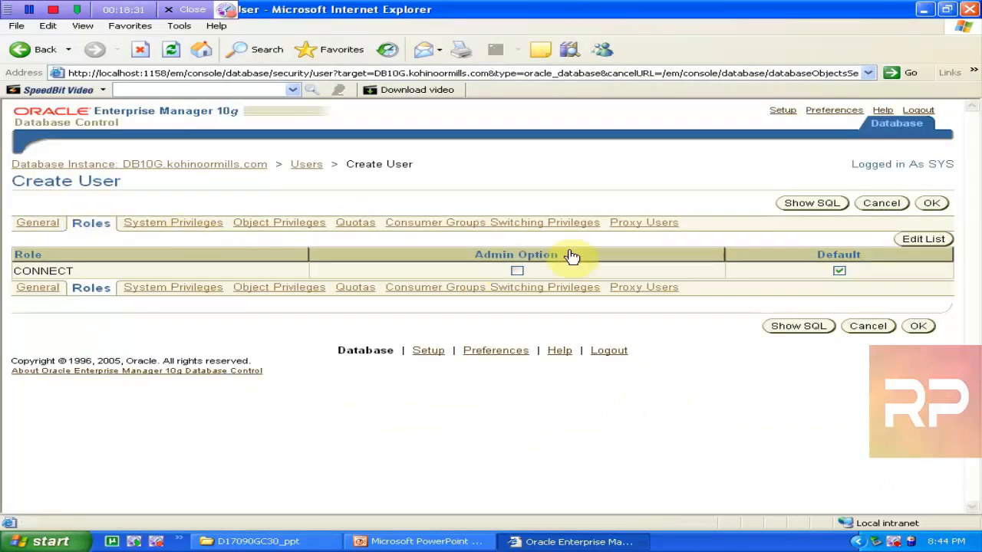
left_click(923, 240)
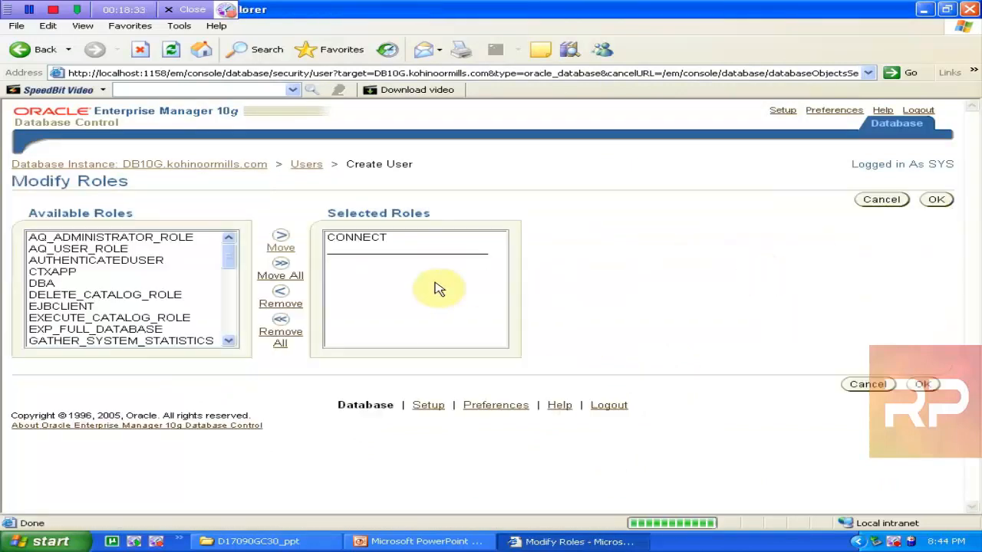
left_click(61, 284)
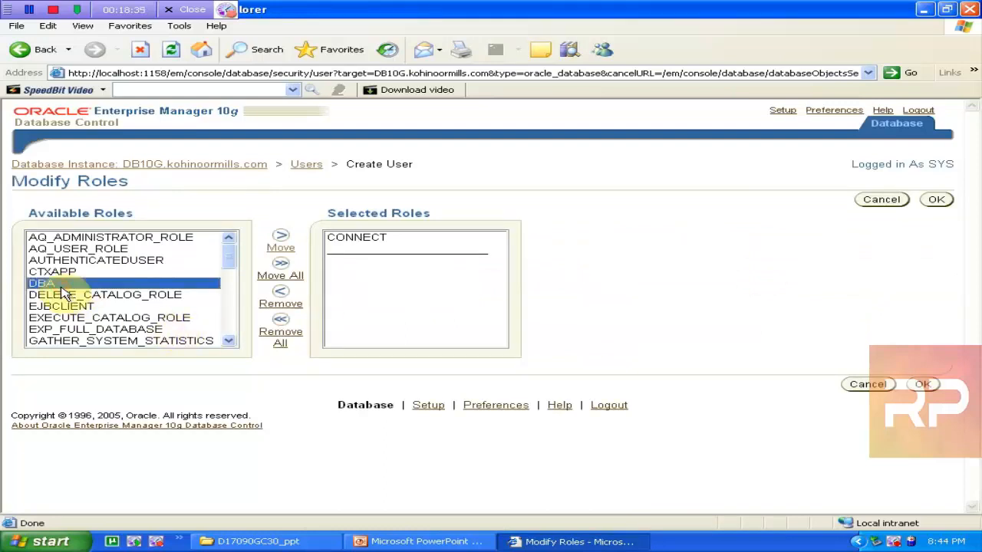
key("h")
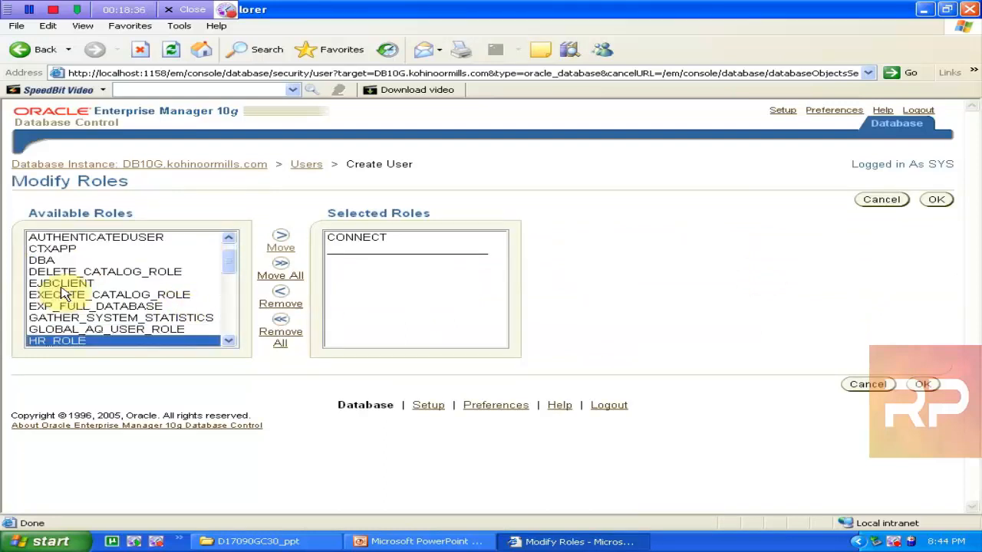
left_click(282, 246)
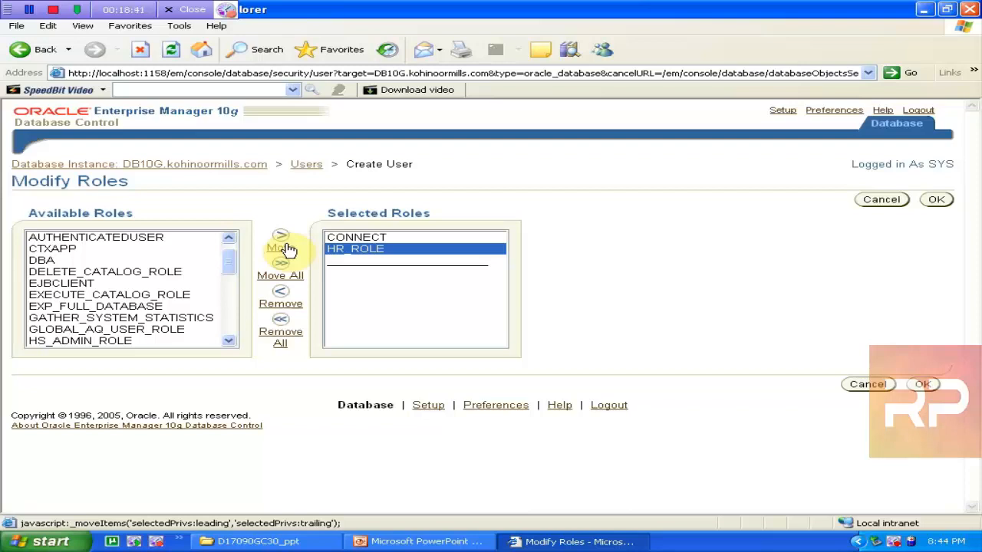
left_click(118, 296)
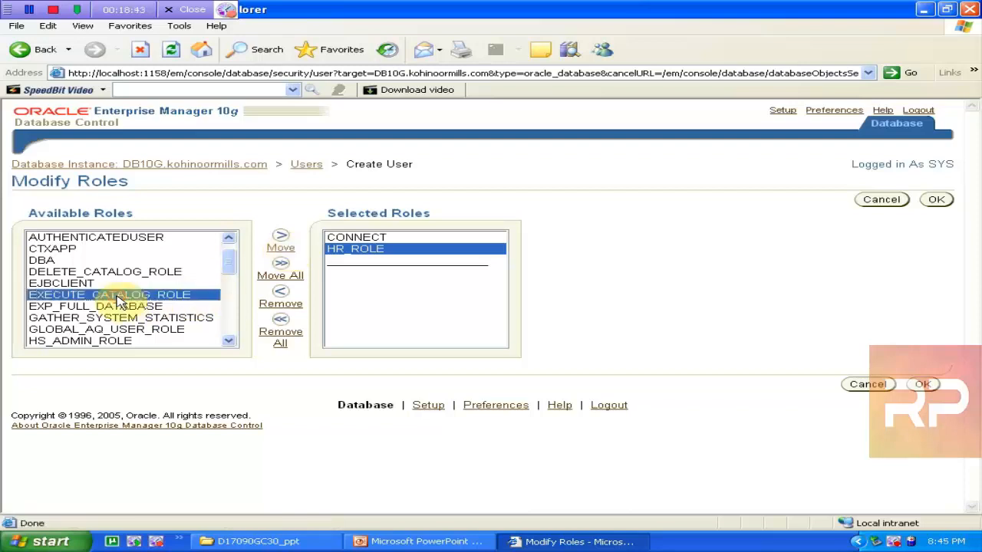
key("o")
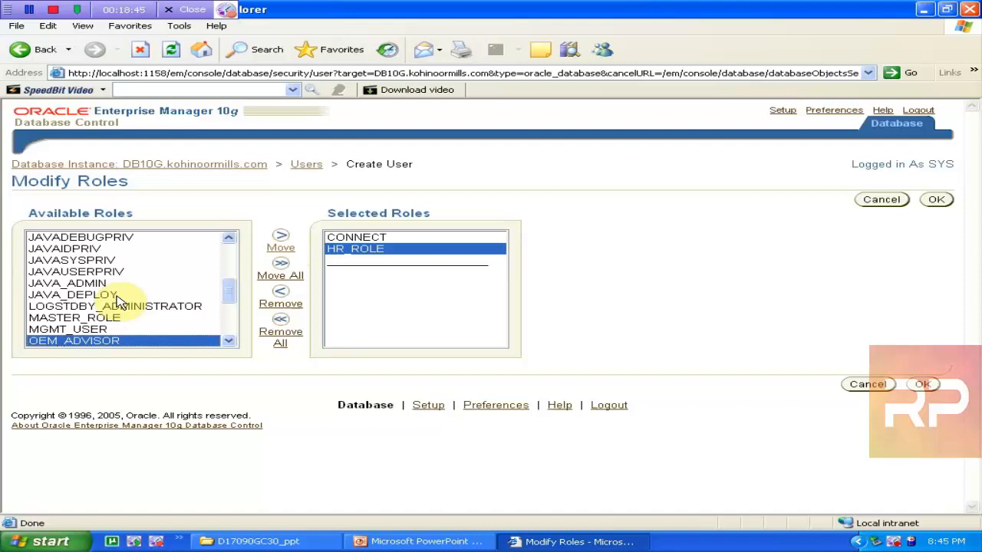
key("Down")
key("Down")
key("Down")
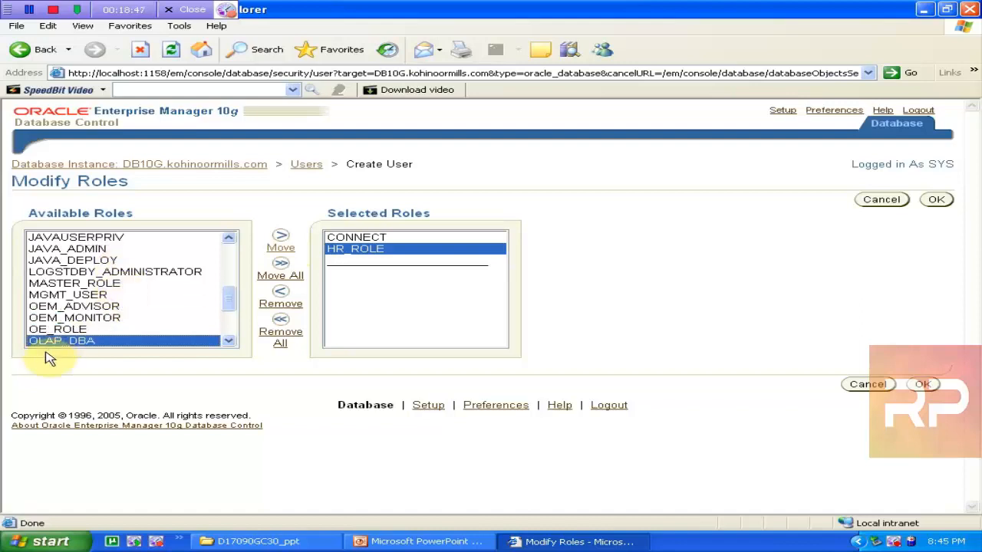
left_click(77, 329)
left_click(280, 247)
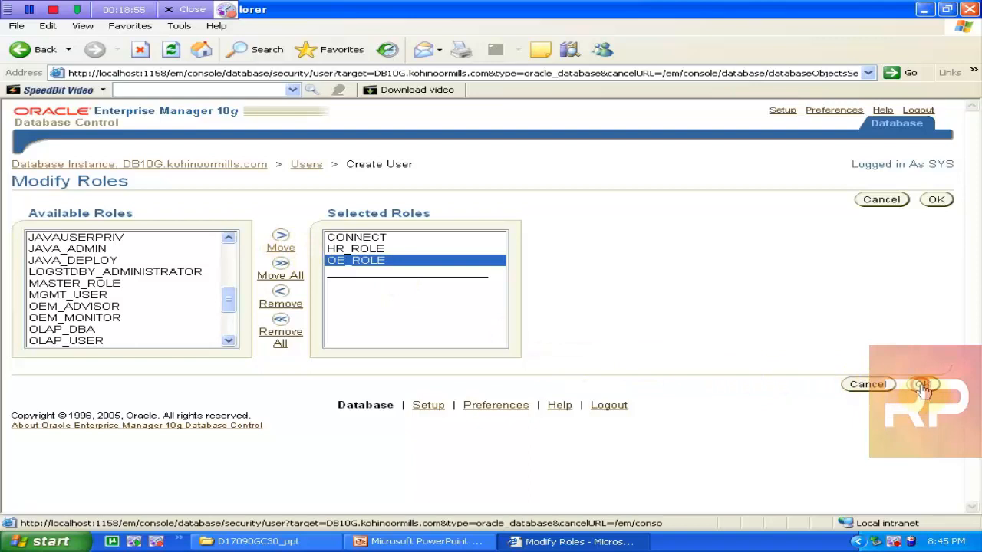
left_click(865, 376)
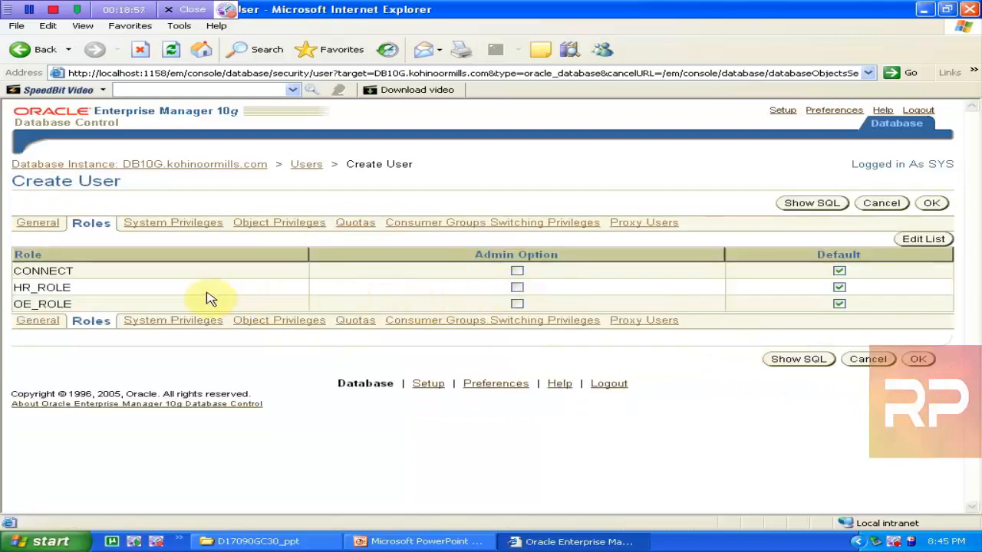